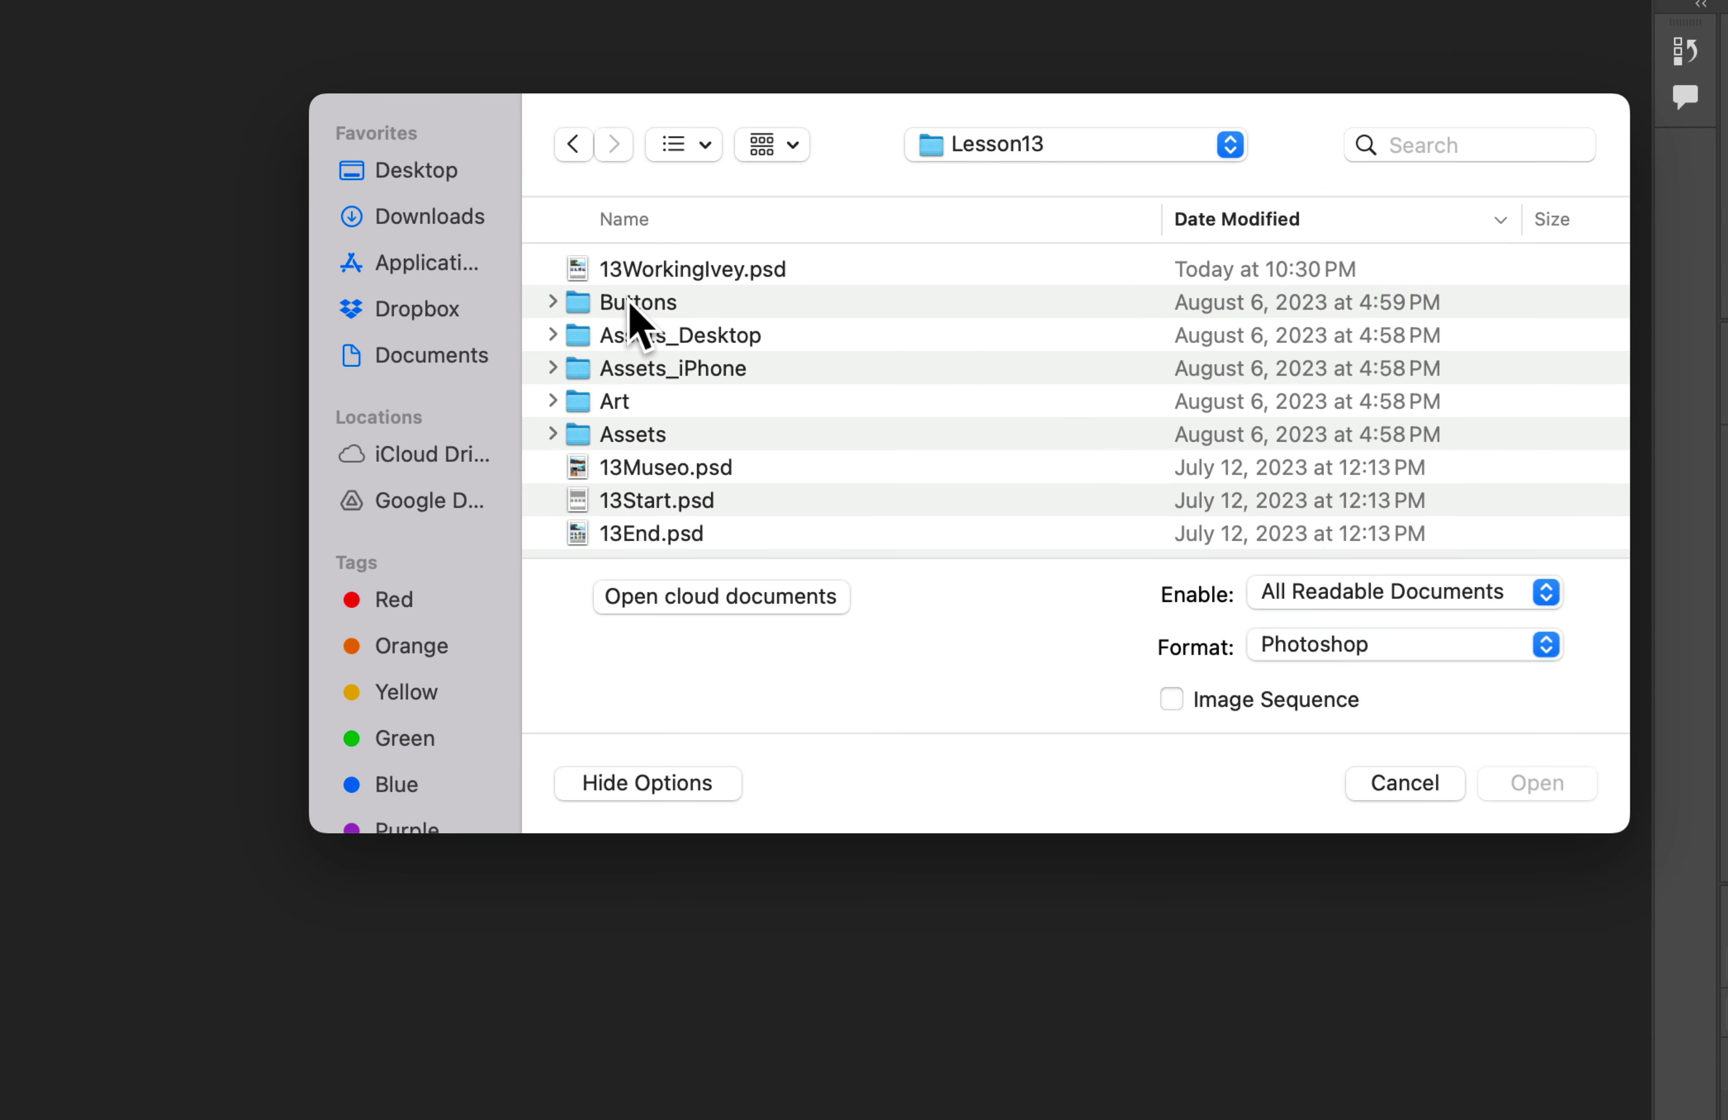
- Open Gallery5.jpg from the Buttons folder inside Lesson13
double_click(626, 331)
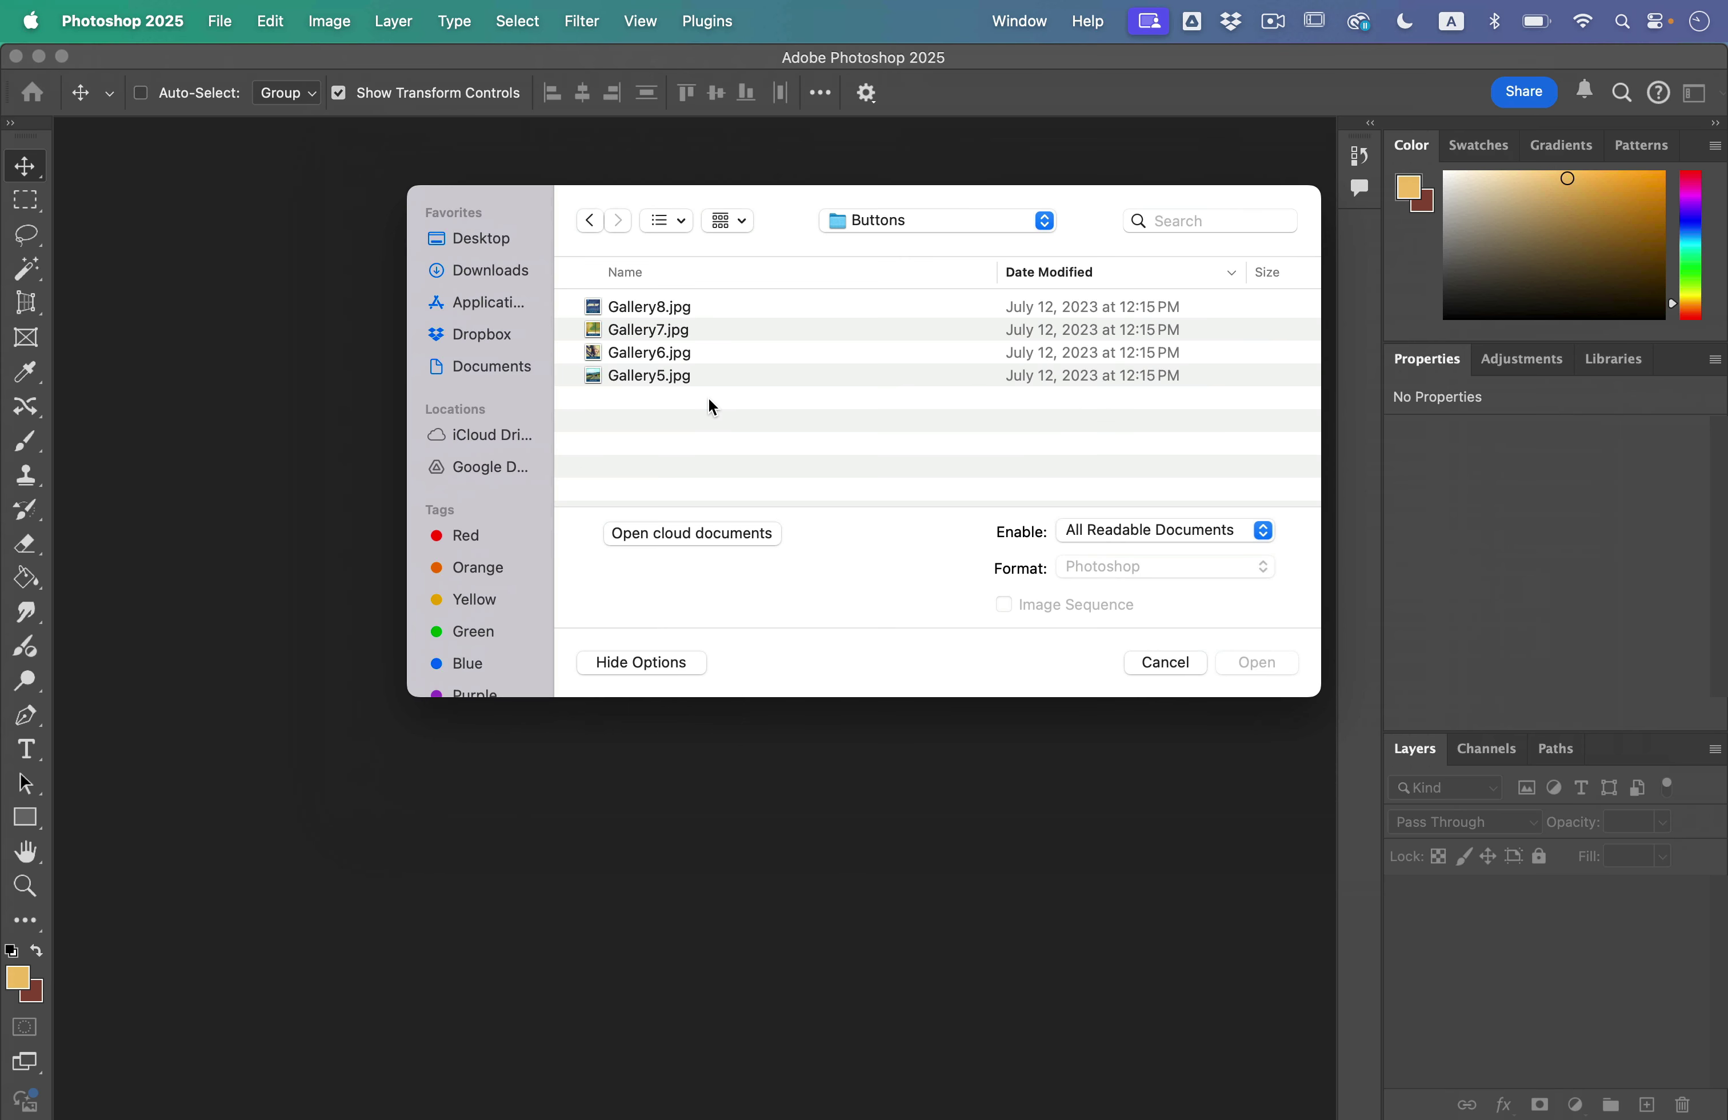
click(655, 378)
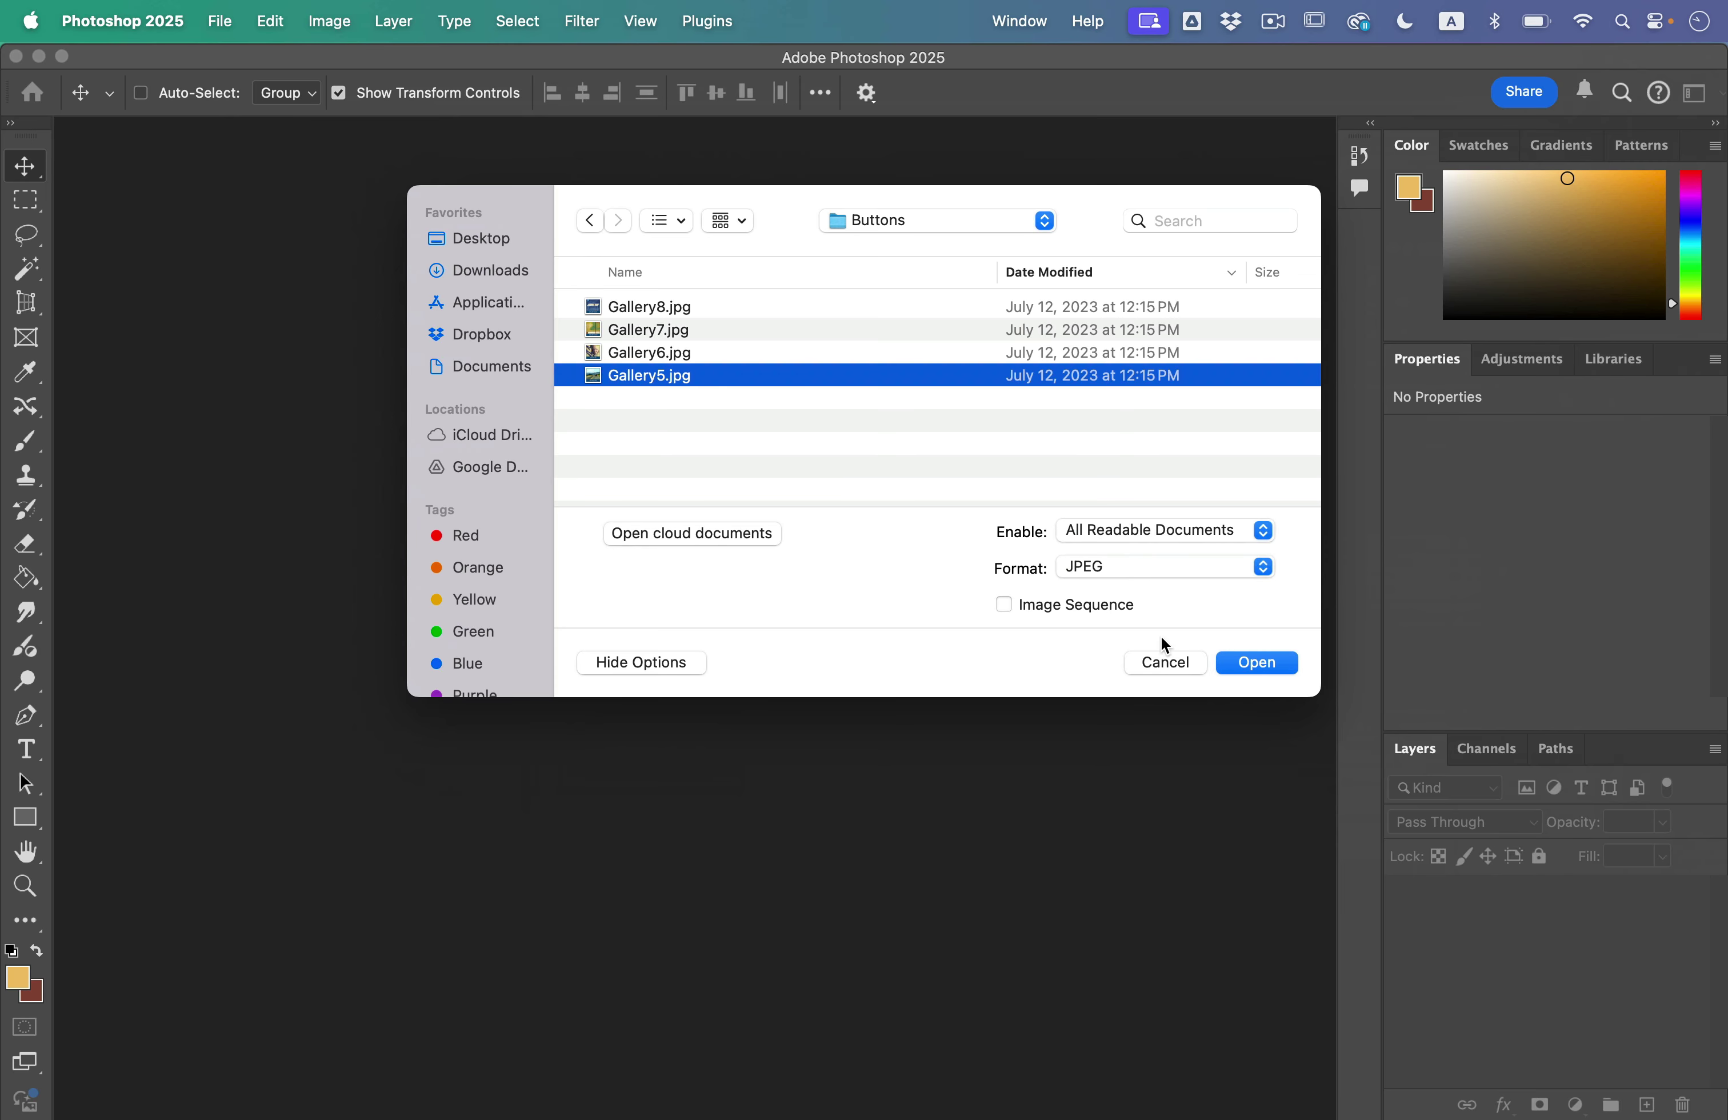
click(1257, 664)
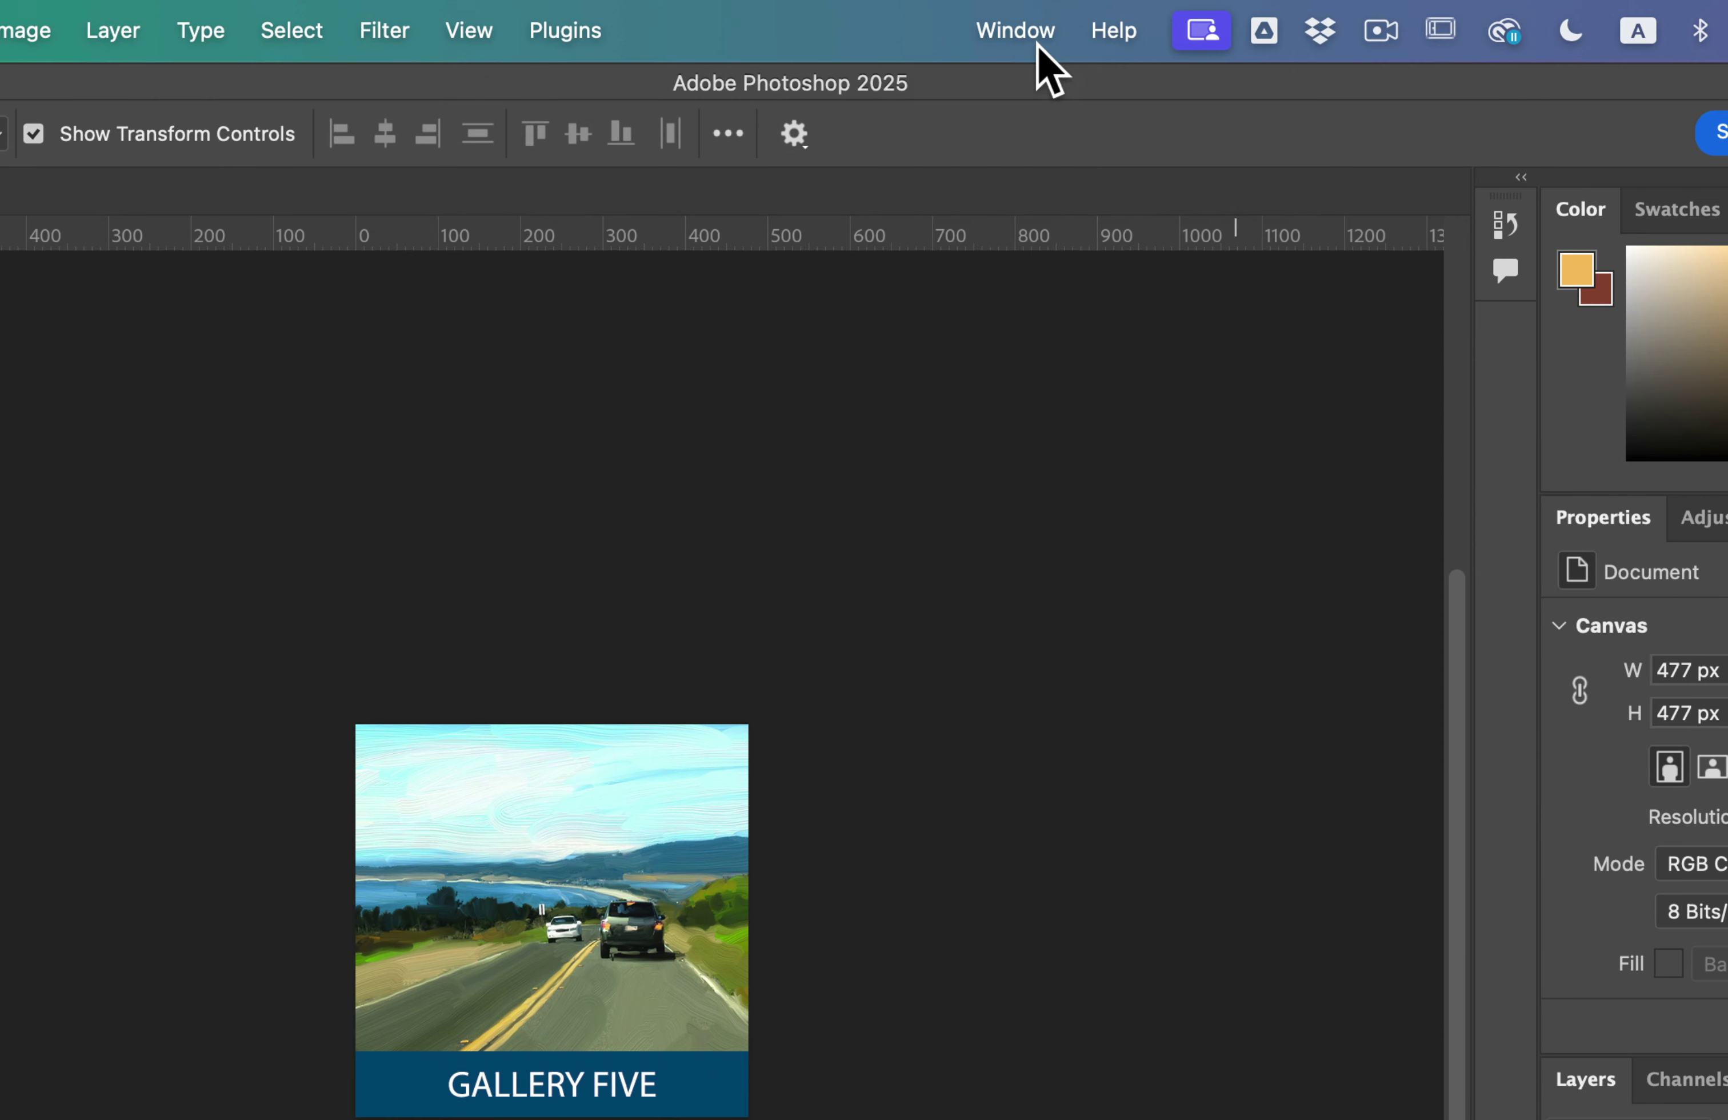
- Show the Actions panel at a taller height with the Default Actions and Pencil Sketch Photoshop sets collapsed
click(1037, 43)
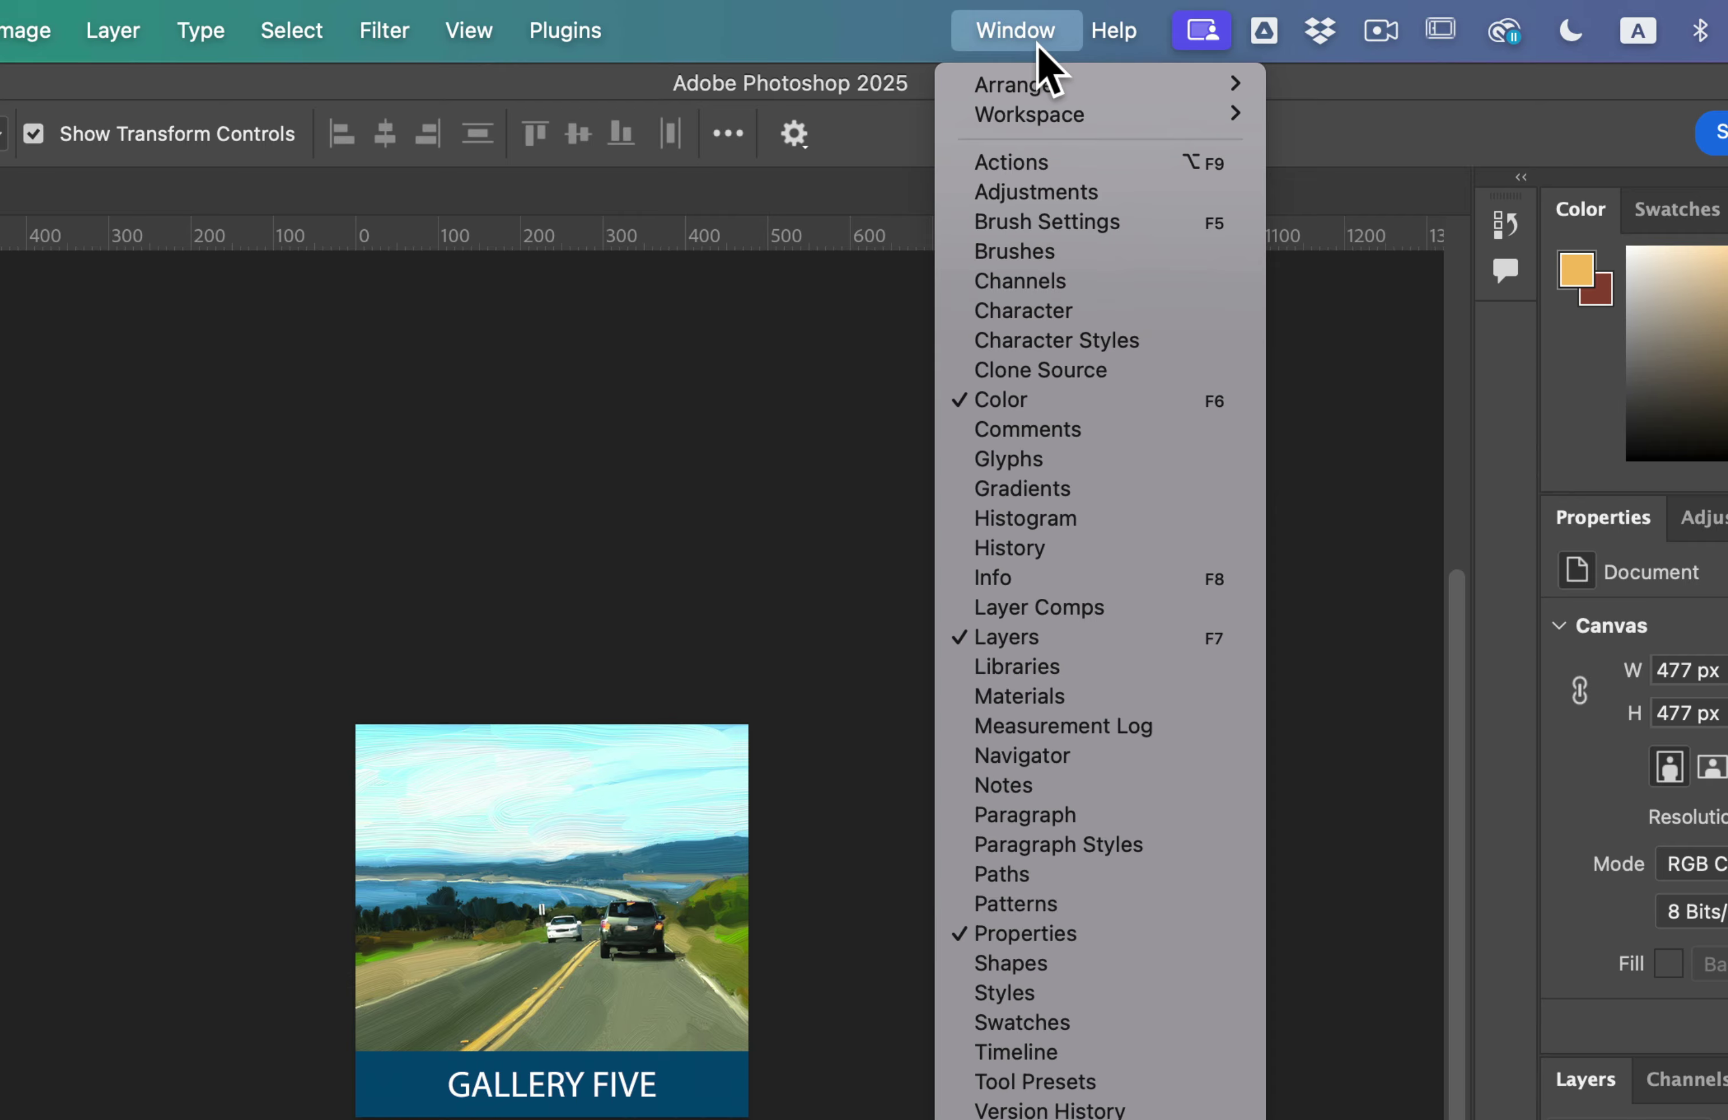
click(1035, 163)
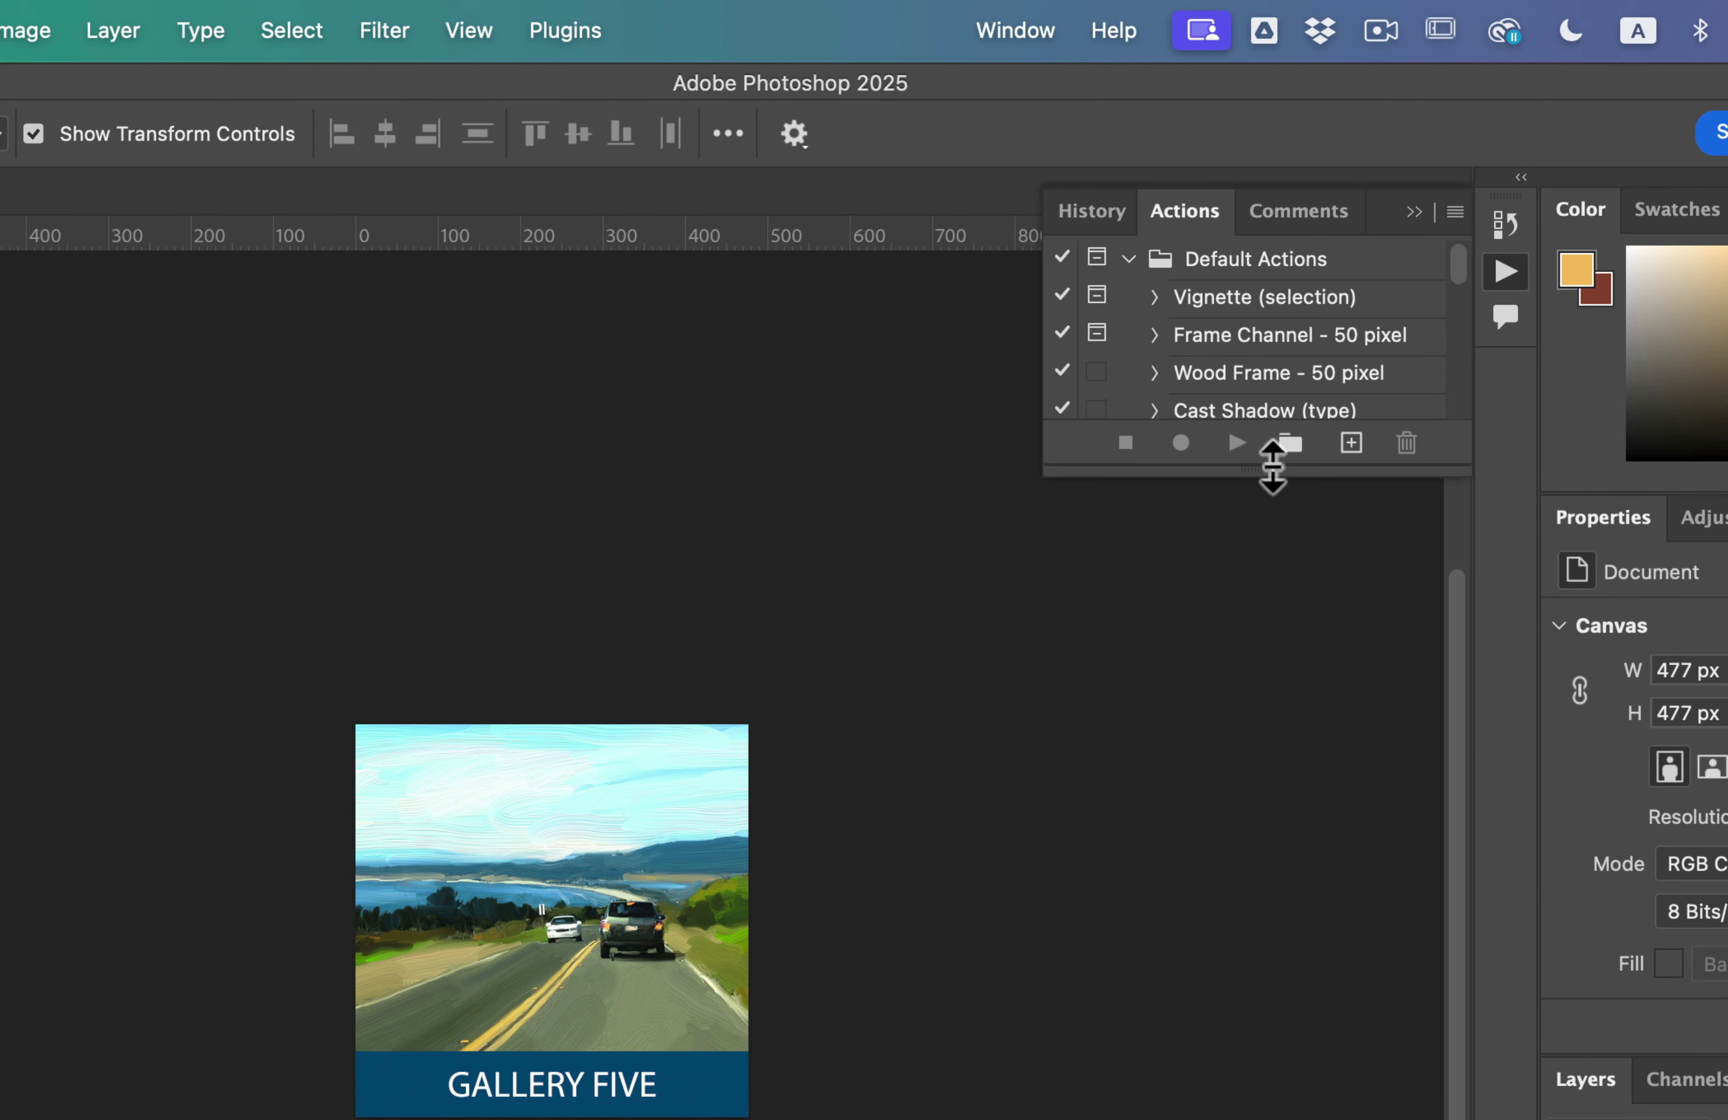
drag(1272, 471, 1280, 801)
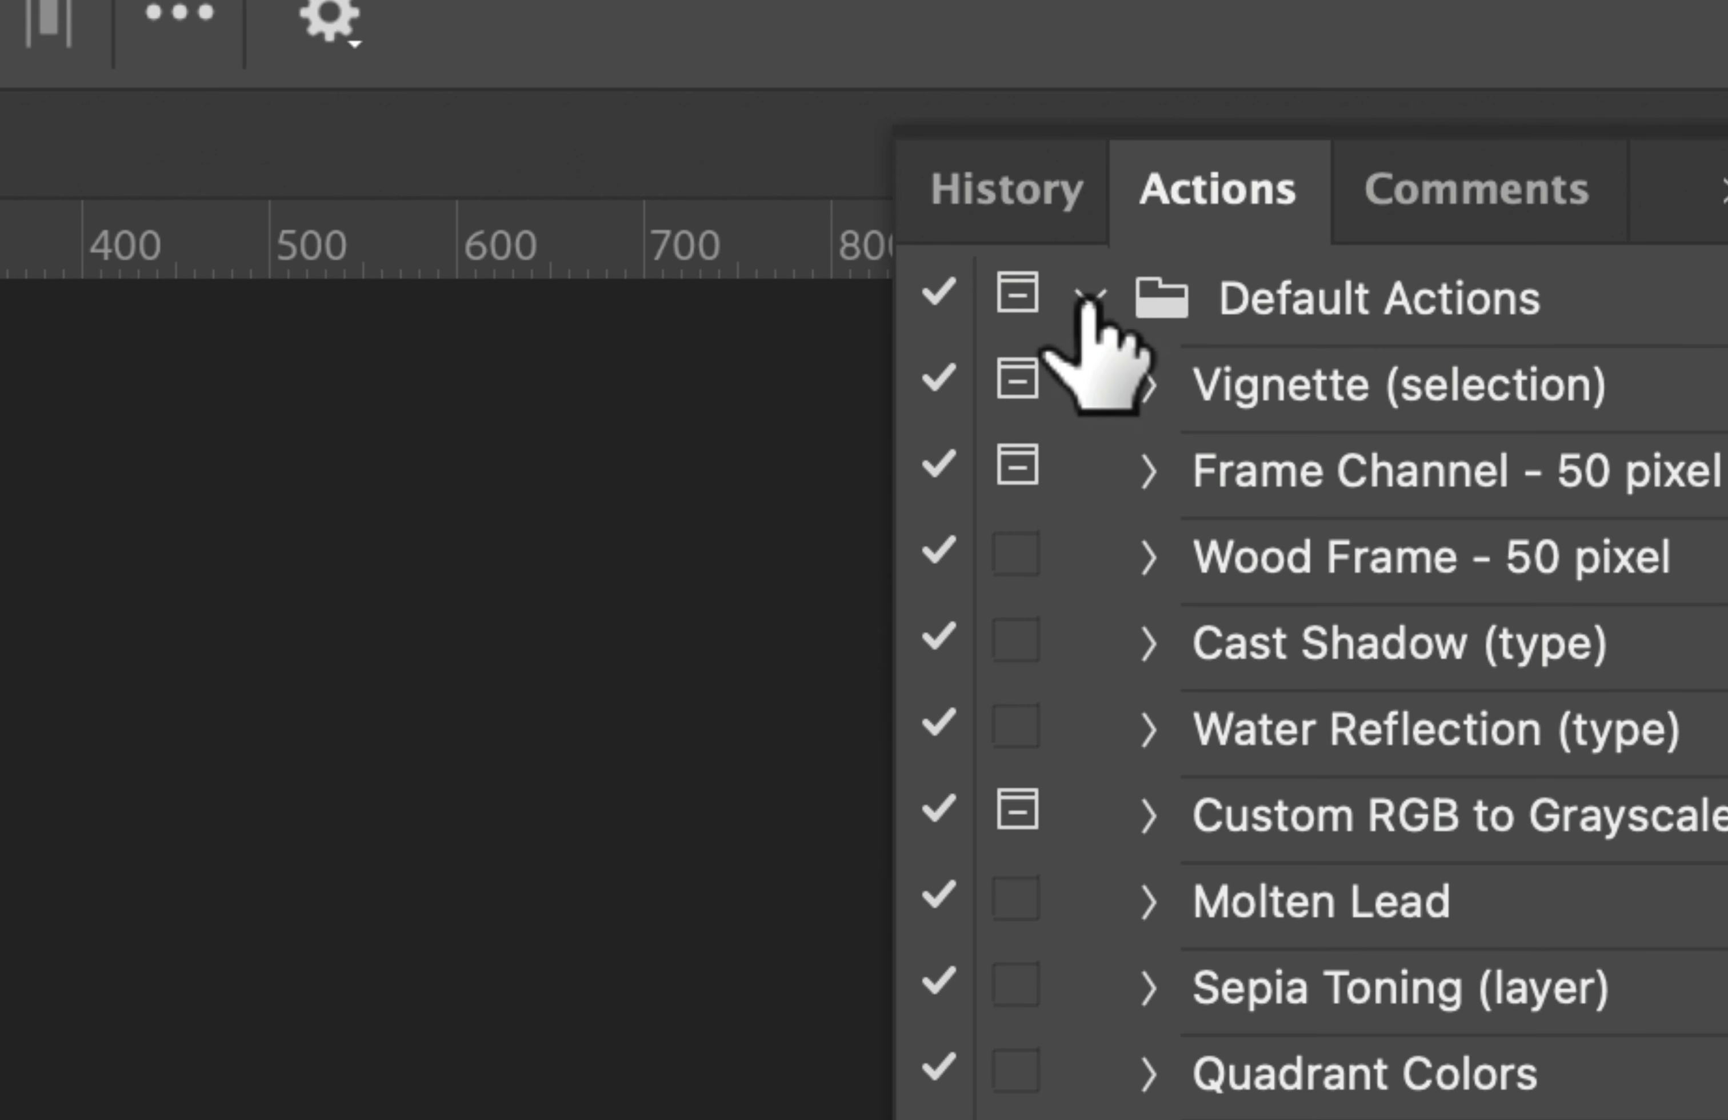
click(1089, 299)
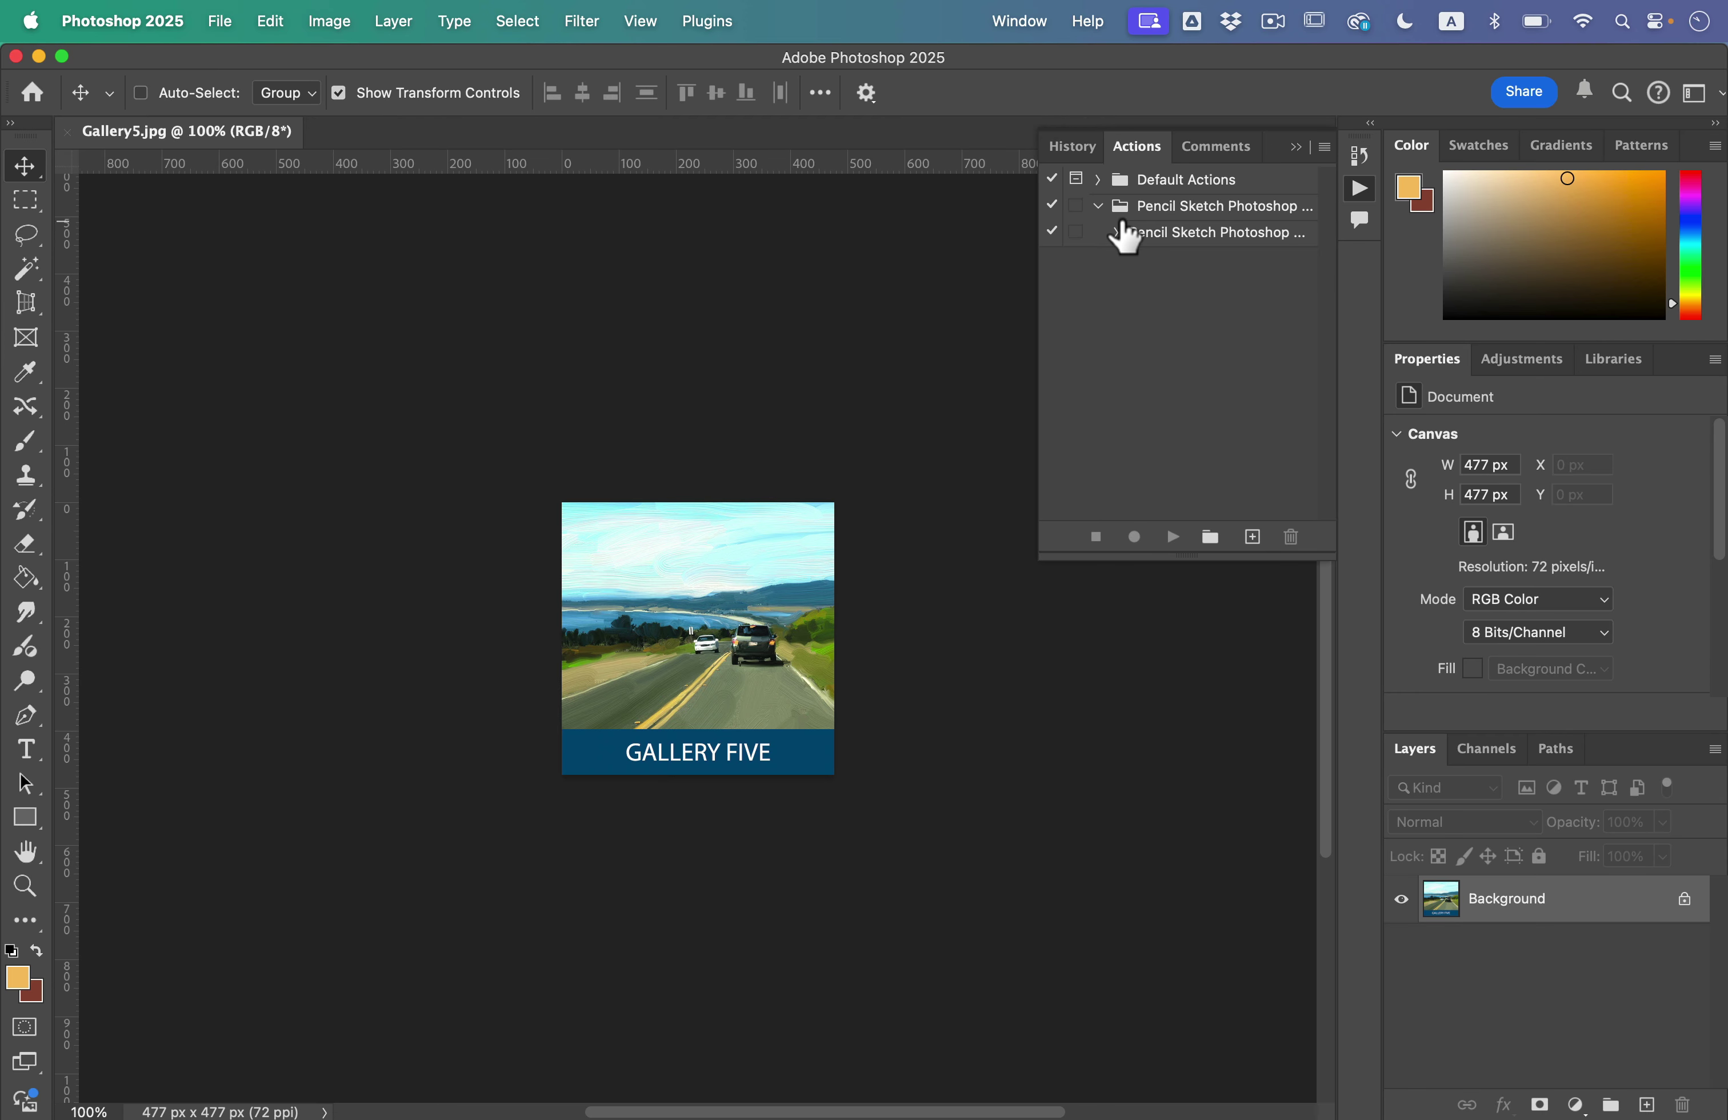
click(1099, 207)
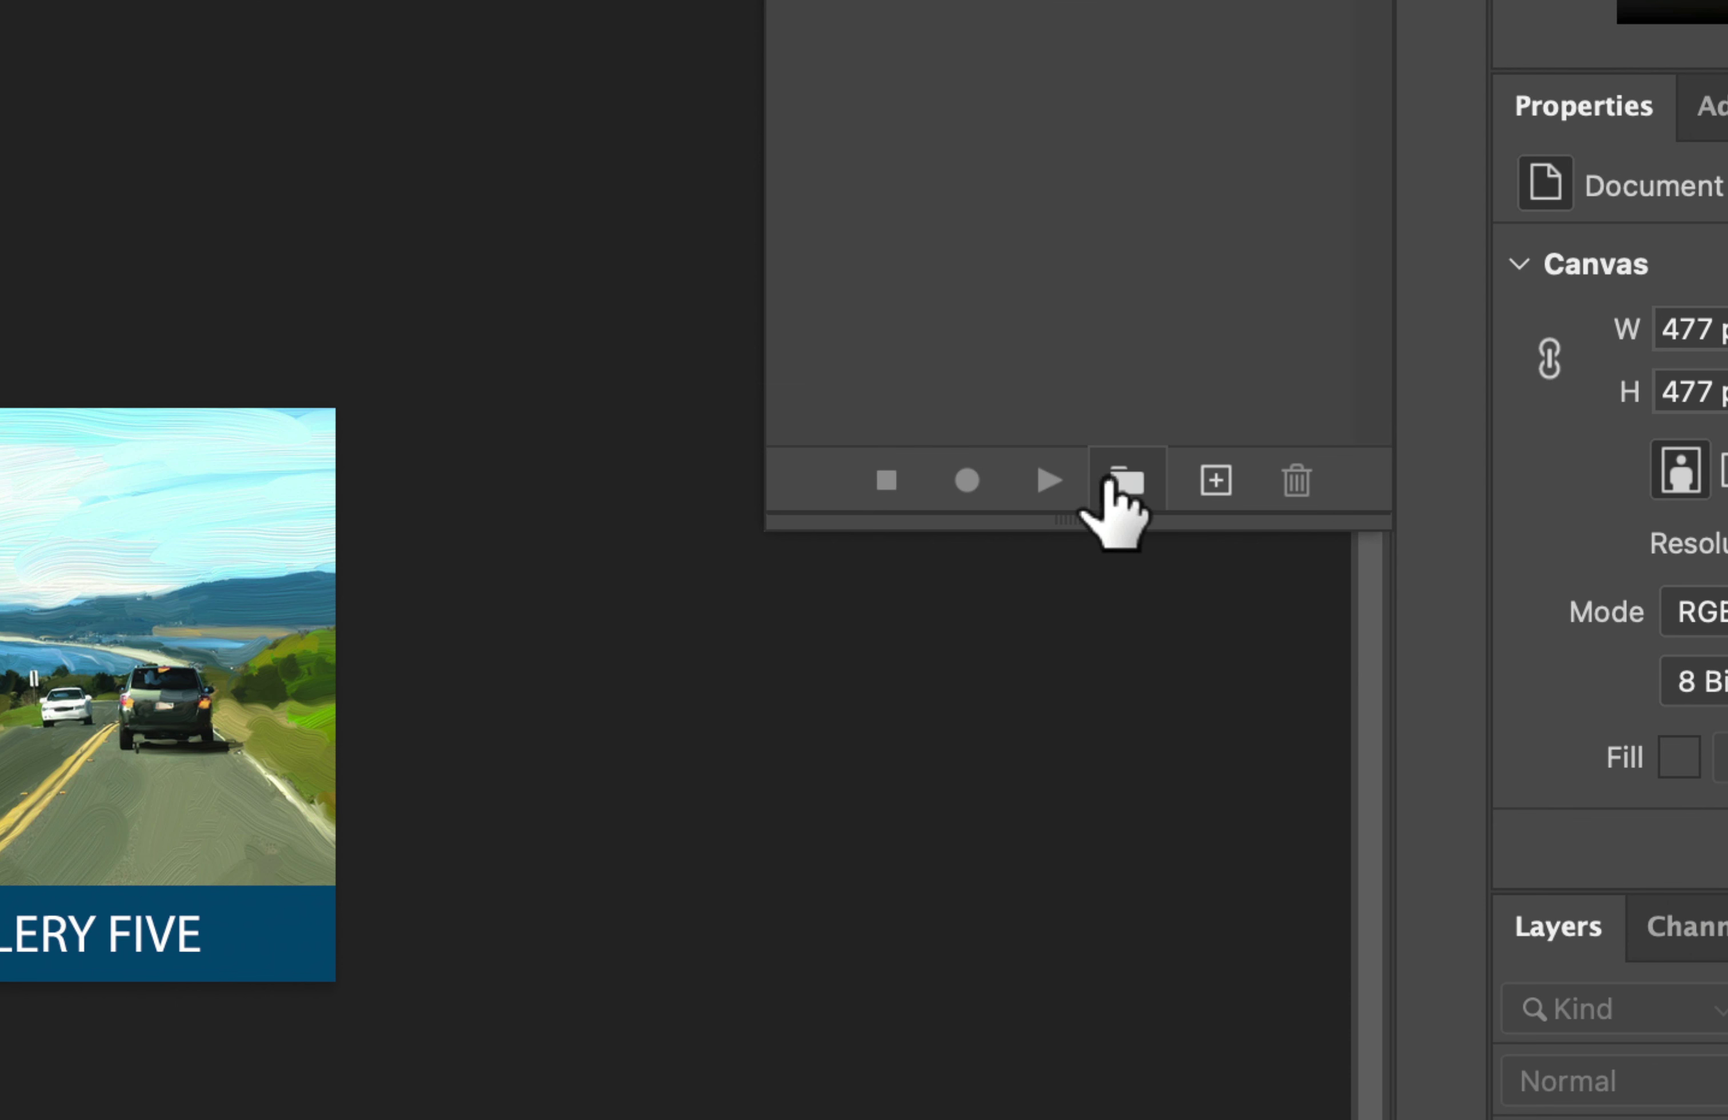
- Create a new action set named Buttons
click(1129, 486)
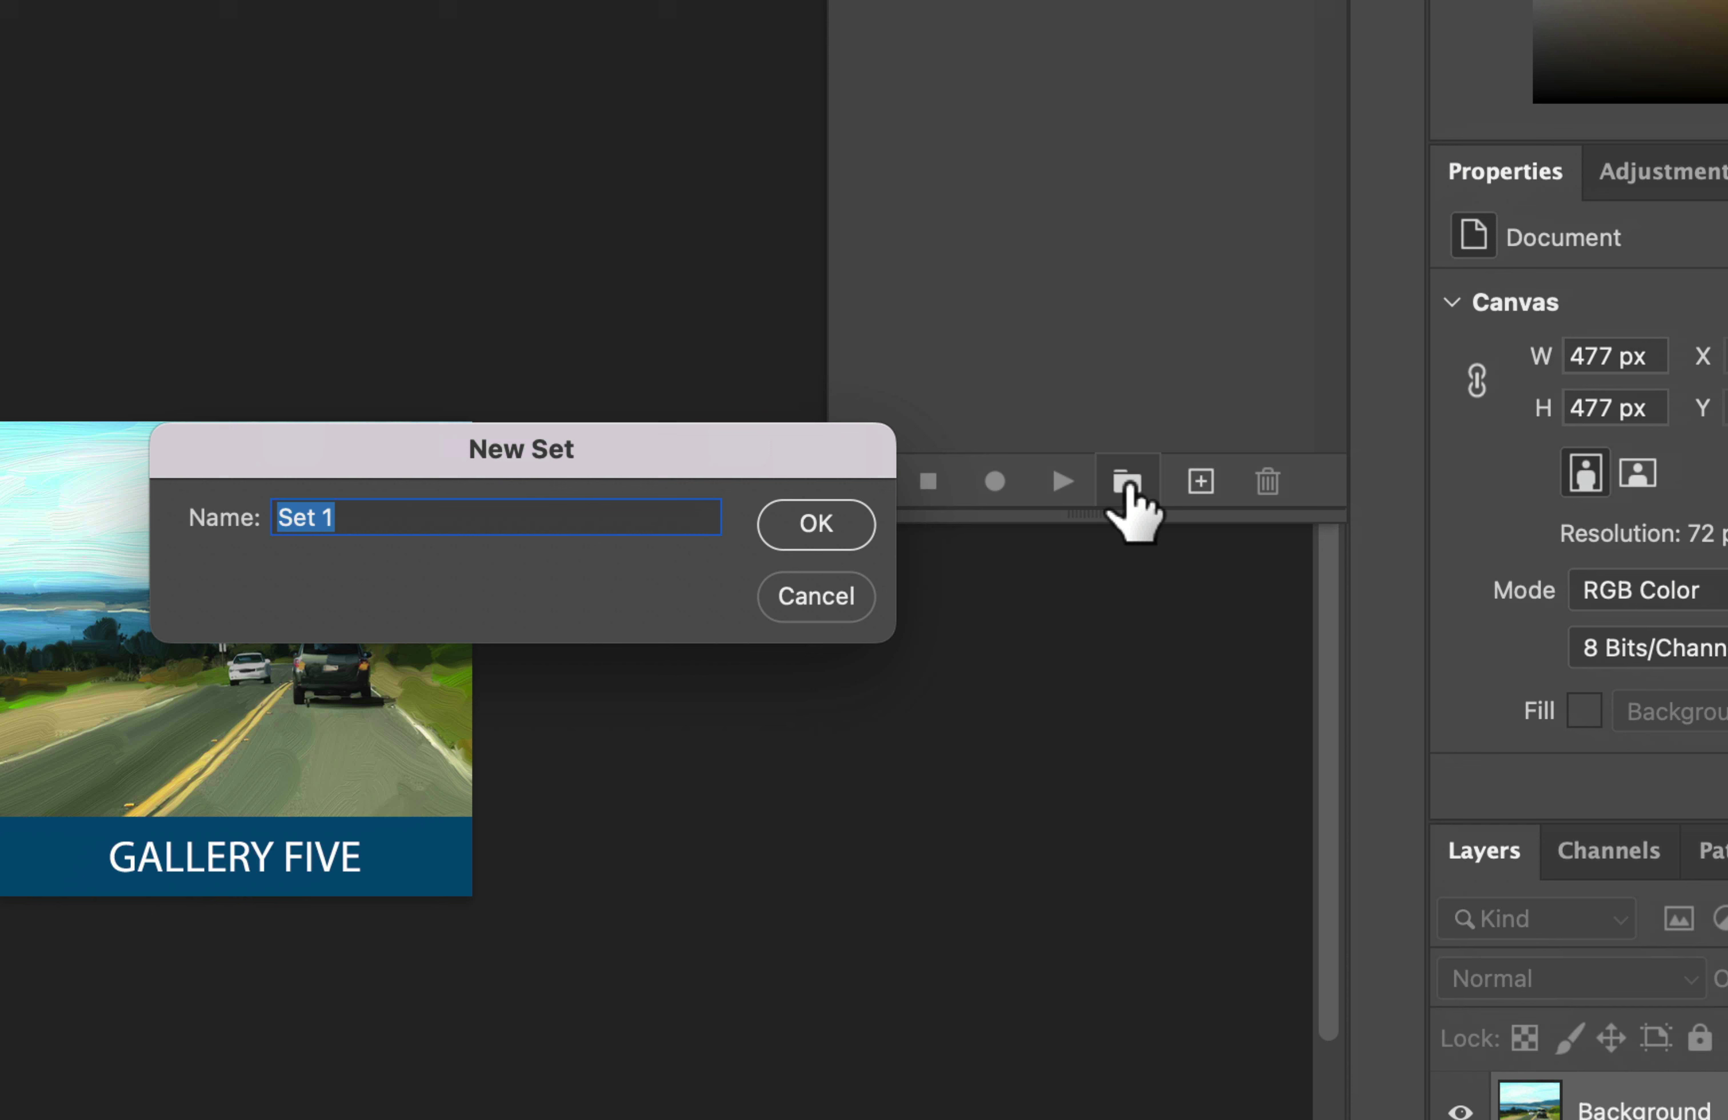
text(Button)
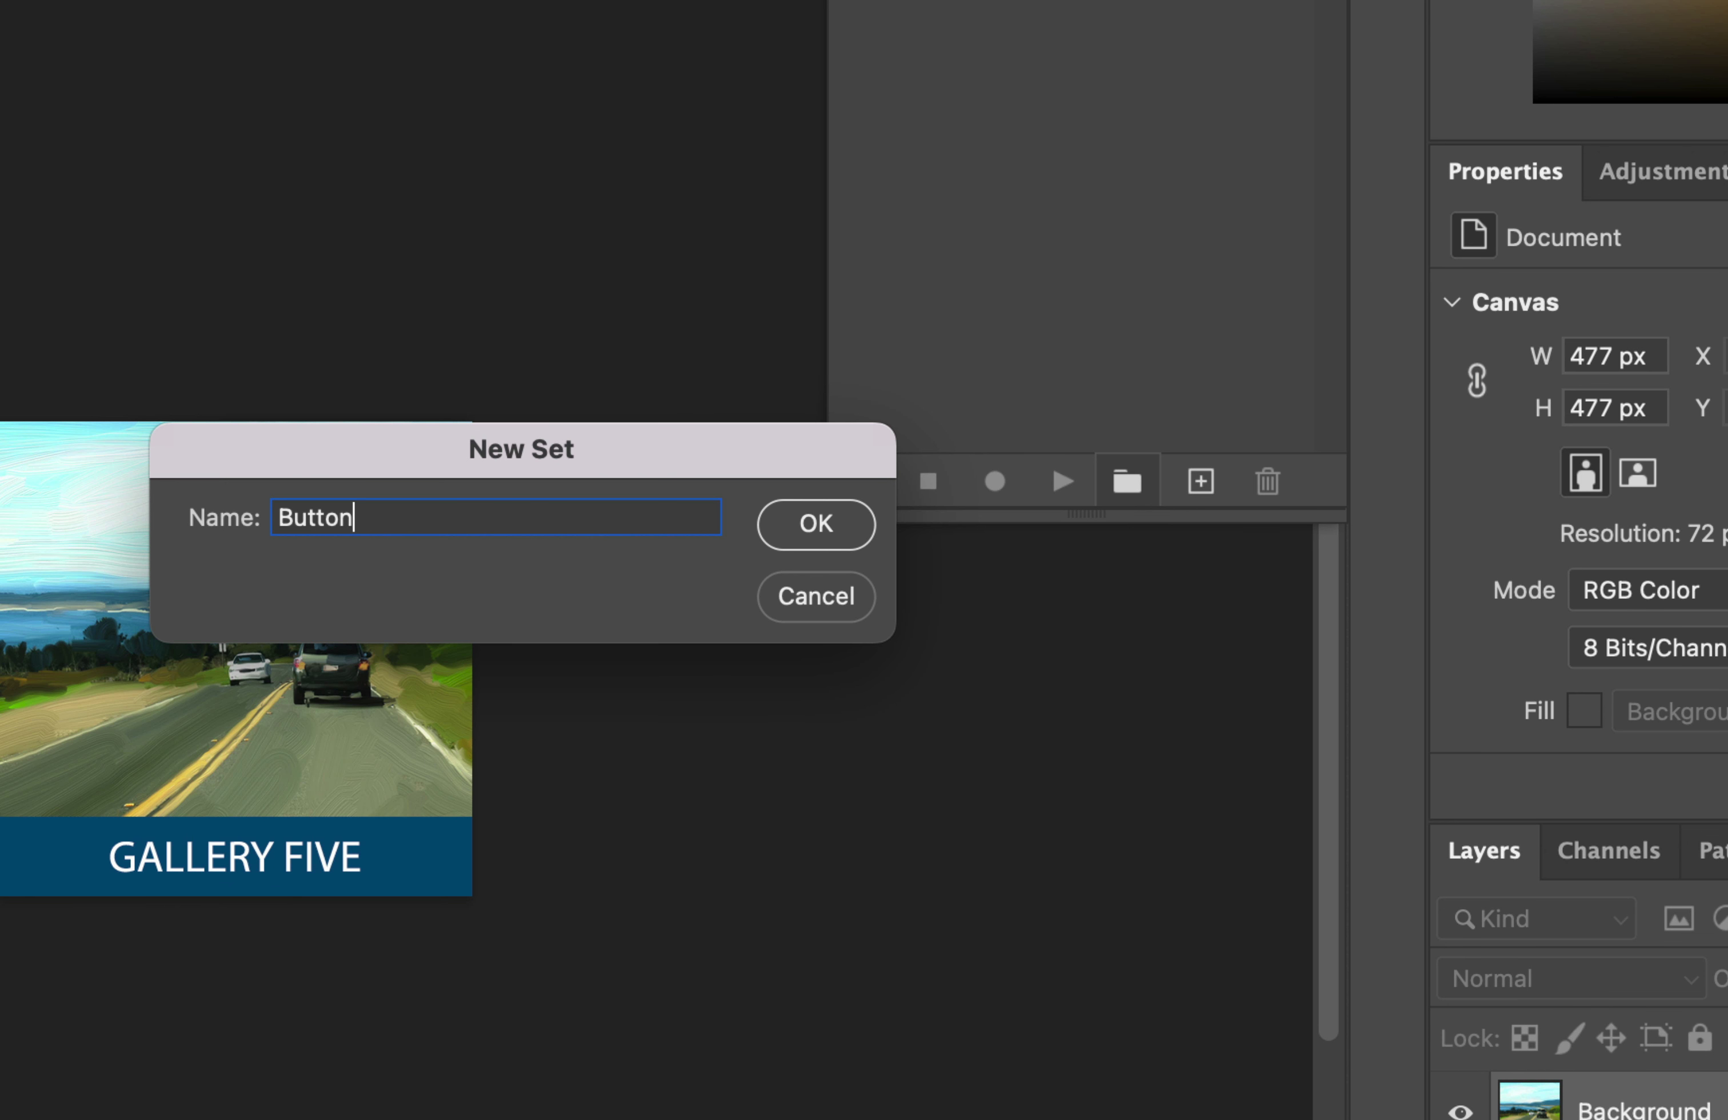
text(s)
key(Return)
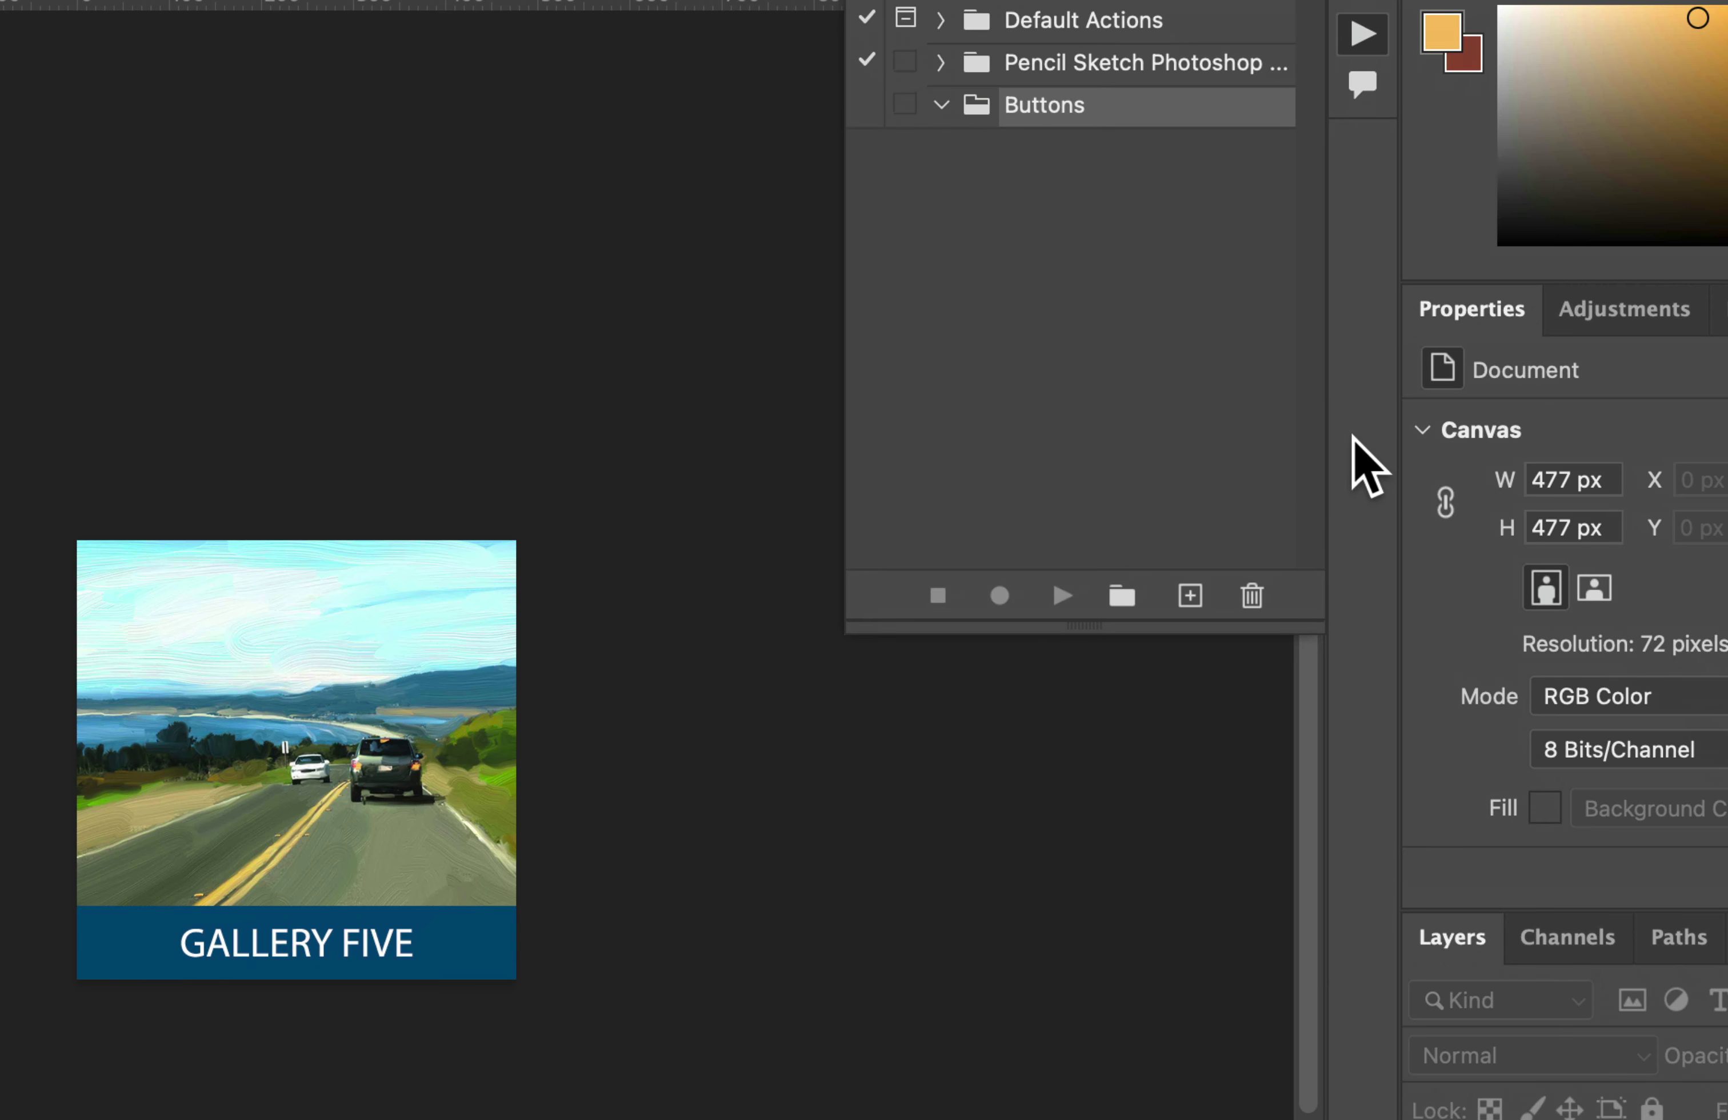
- Create an action named "Resizing and Styling IMages" in the Buttons set and start recording it
click(1189, 595)
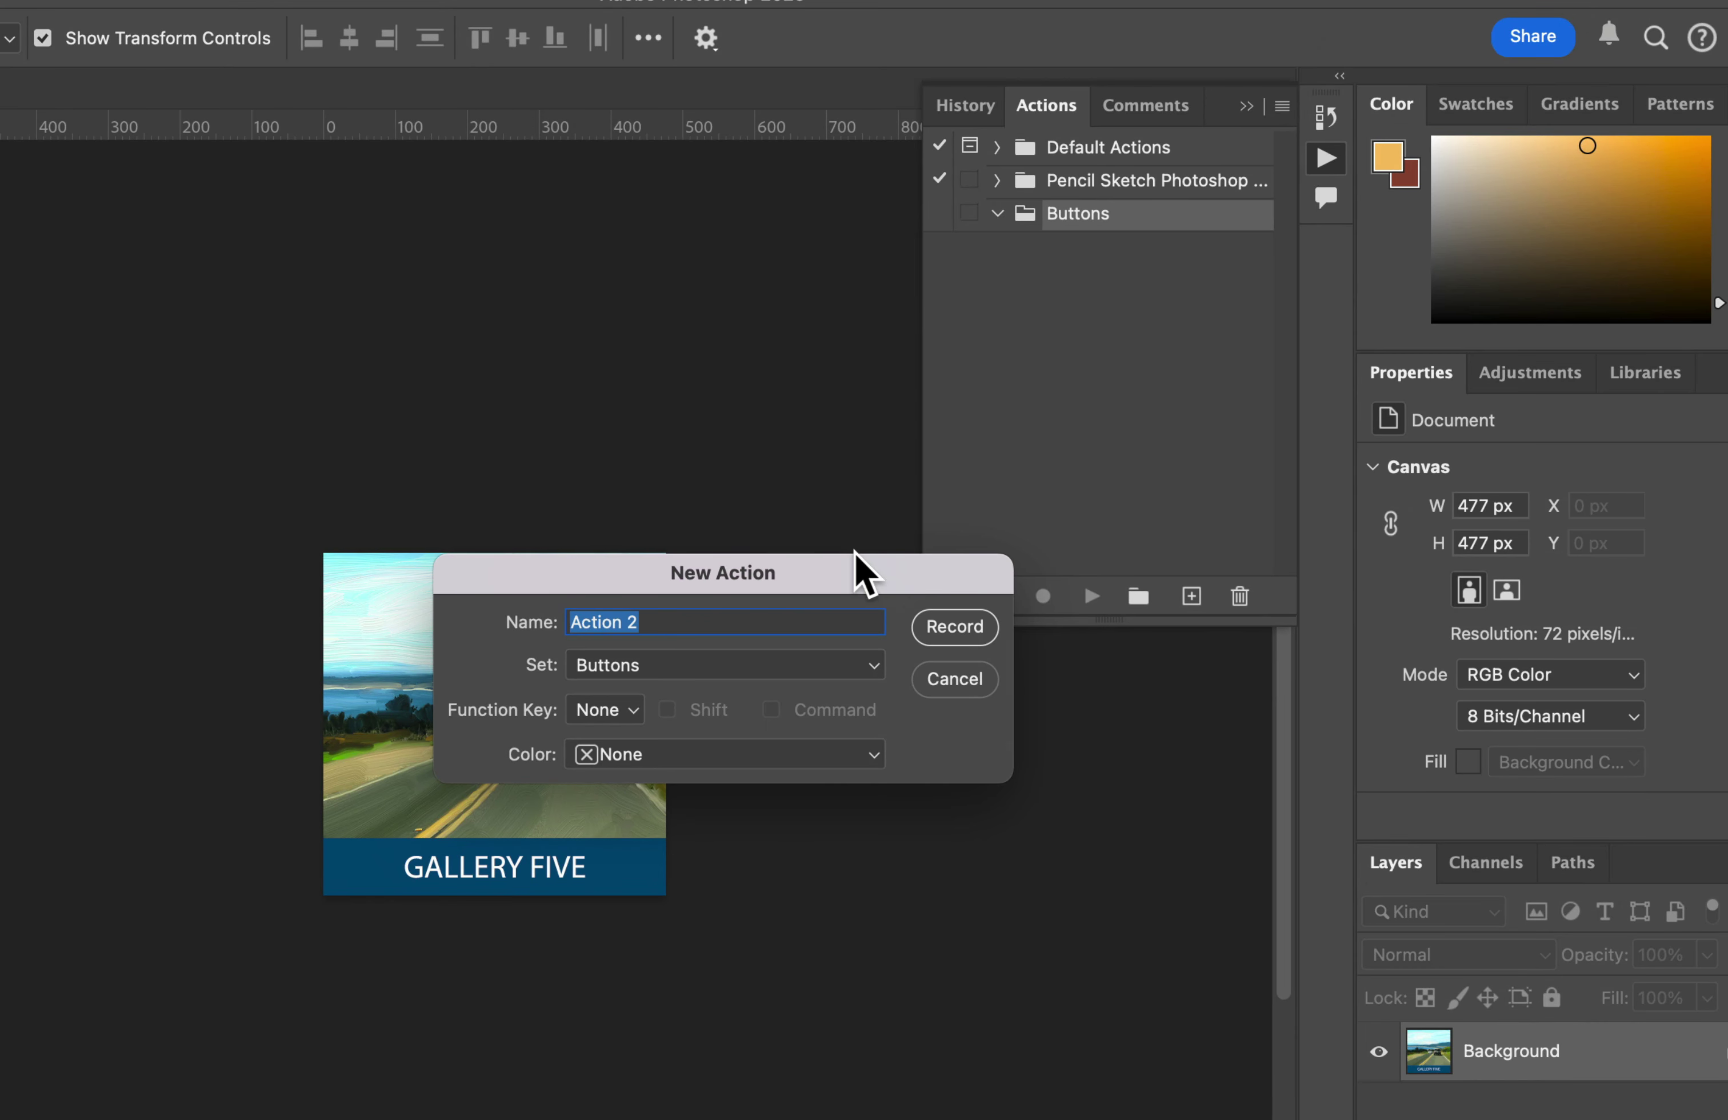
text(Resizing and Styling)
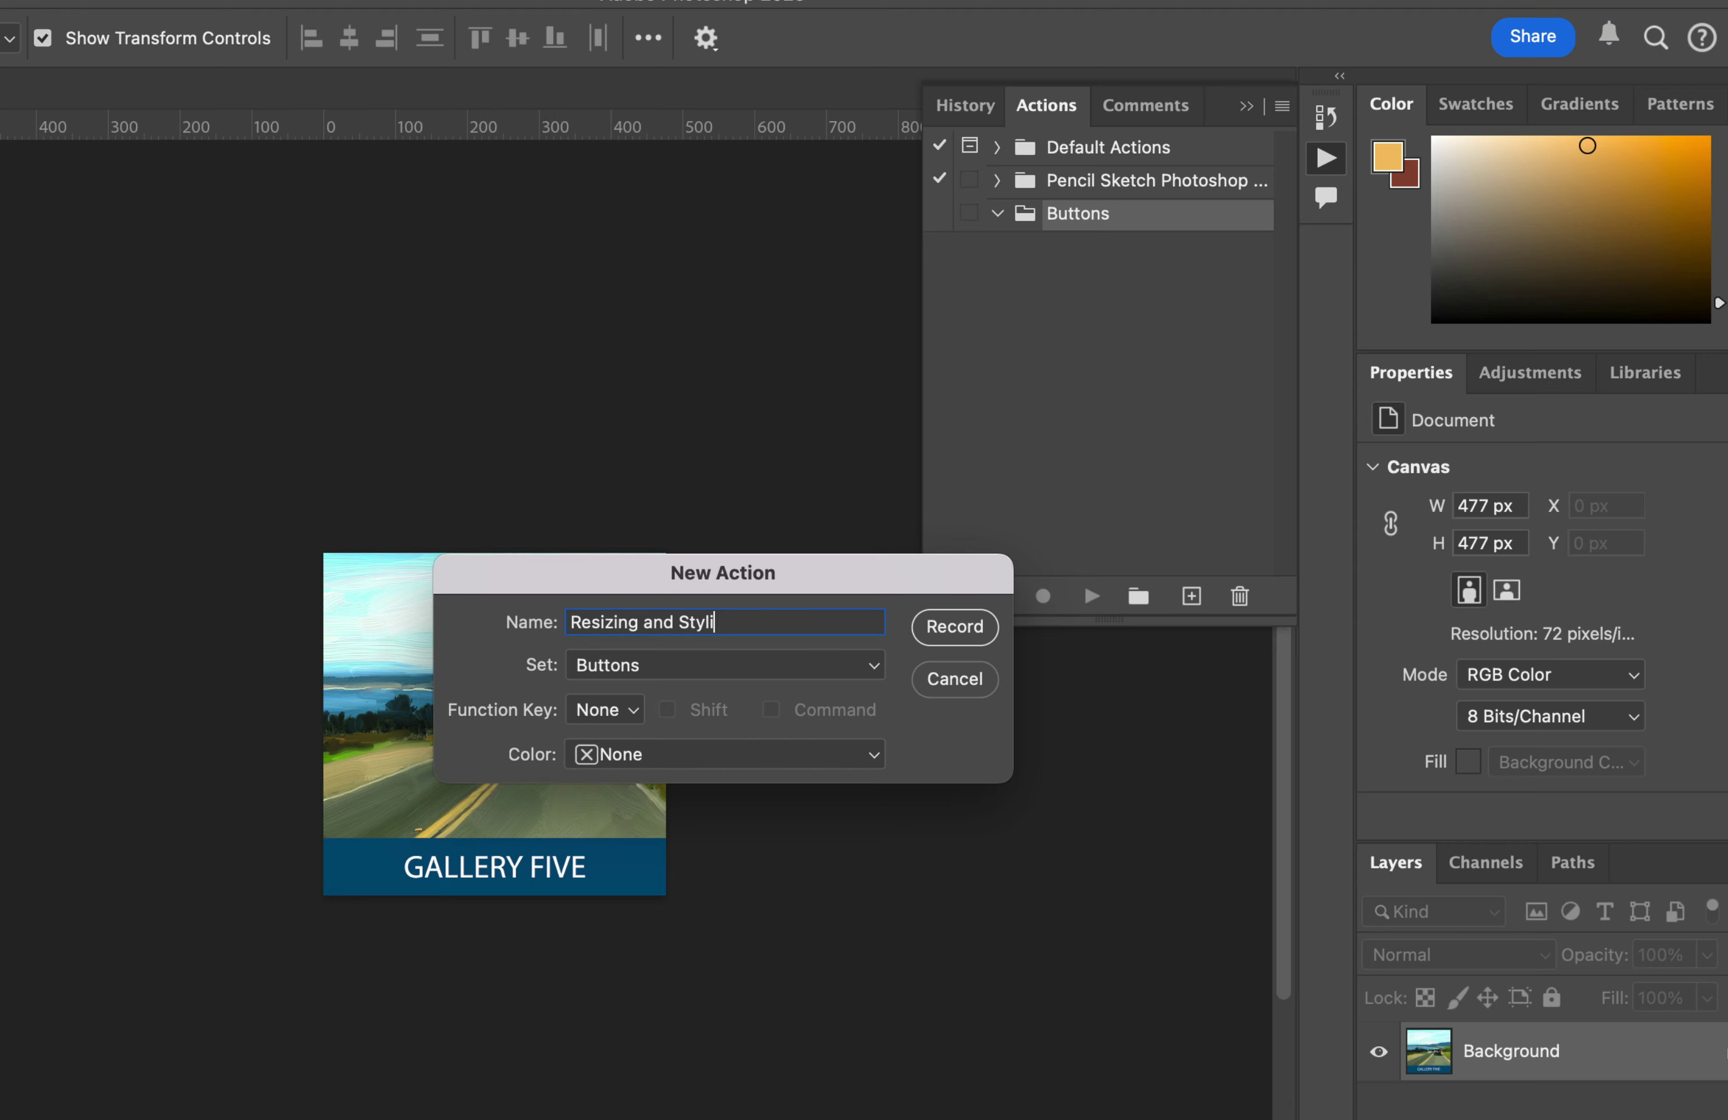
click(955, 627)
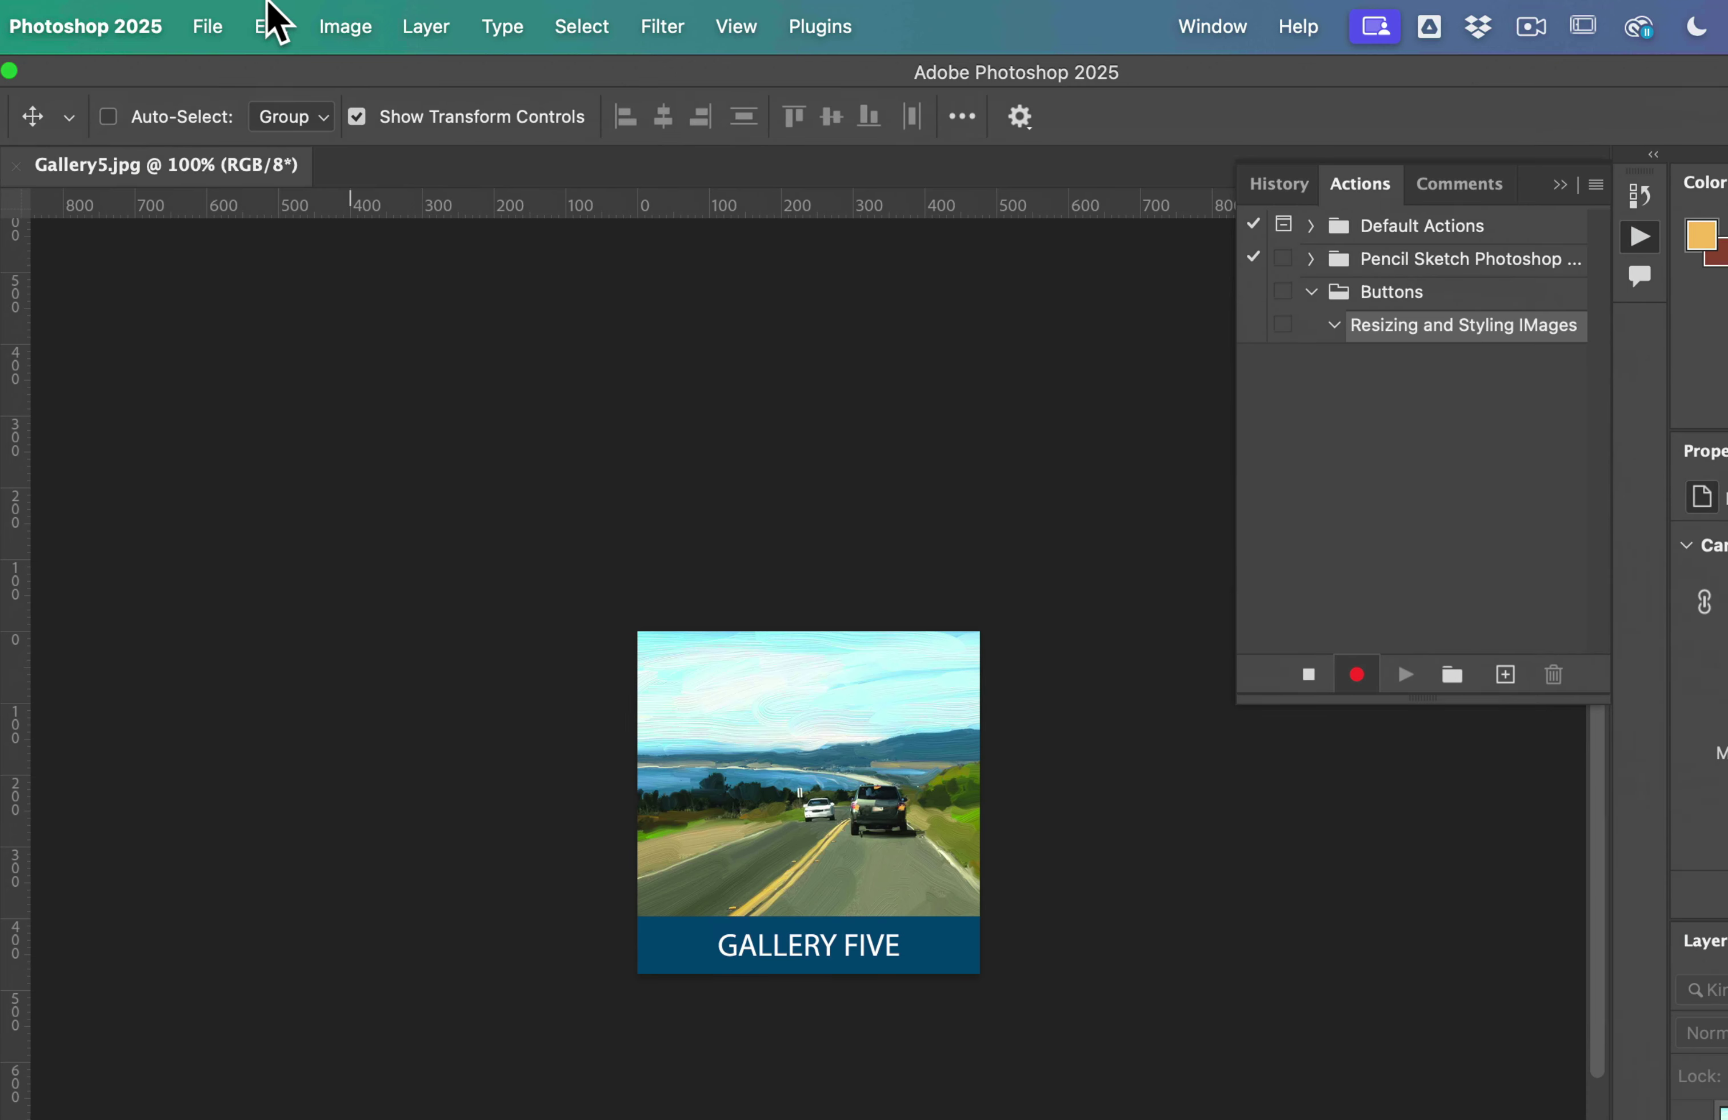
- Resize the image to a width of 180 pixels with proportions constrained, and check the recorded Image Size settings
click(334, 19)
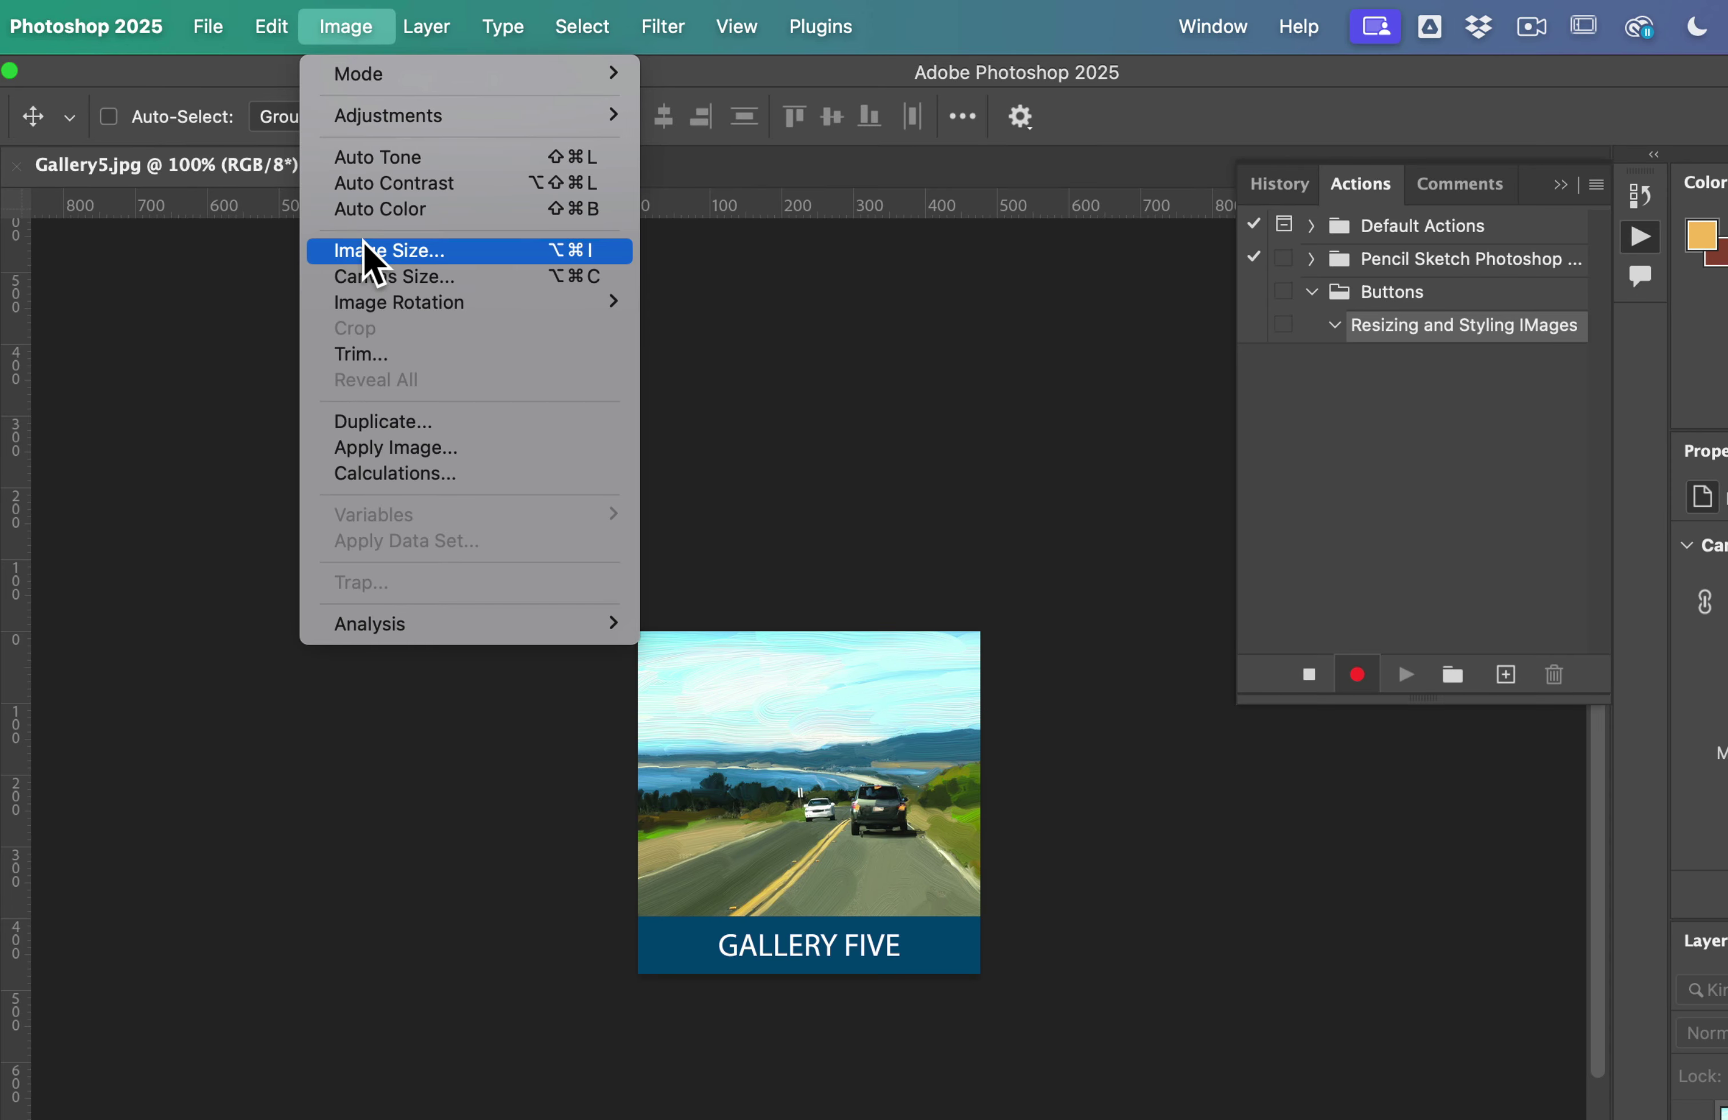
click(389, 253)
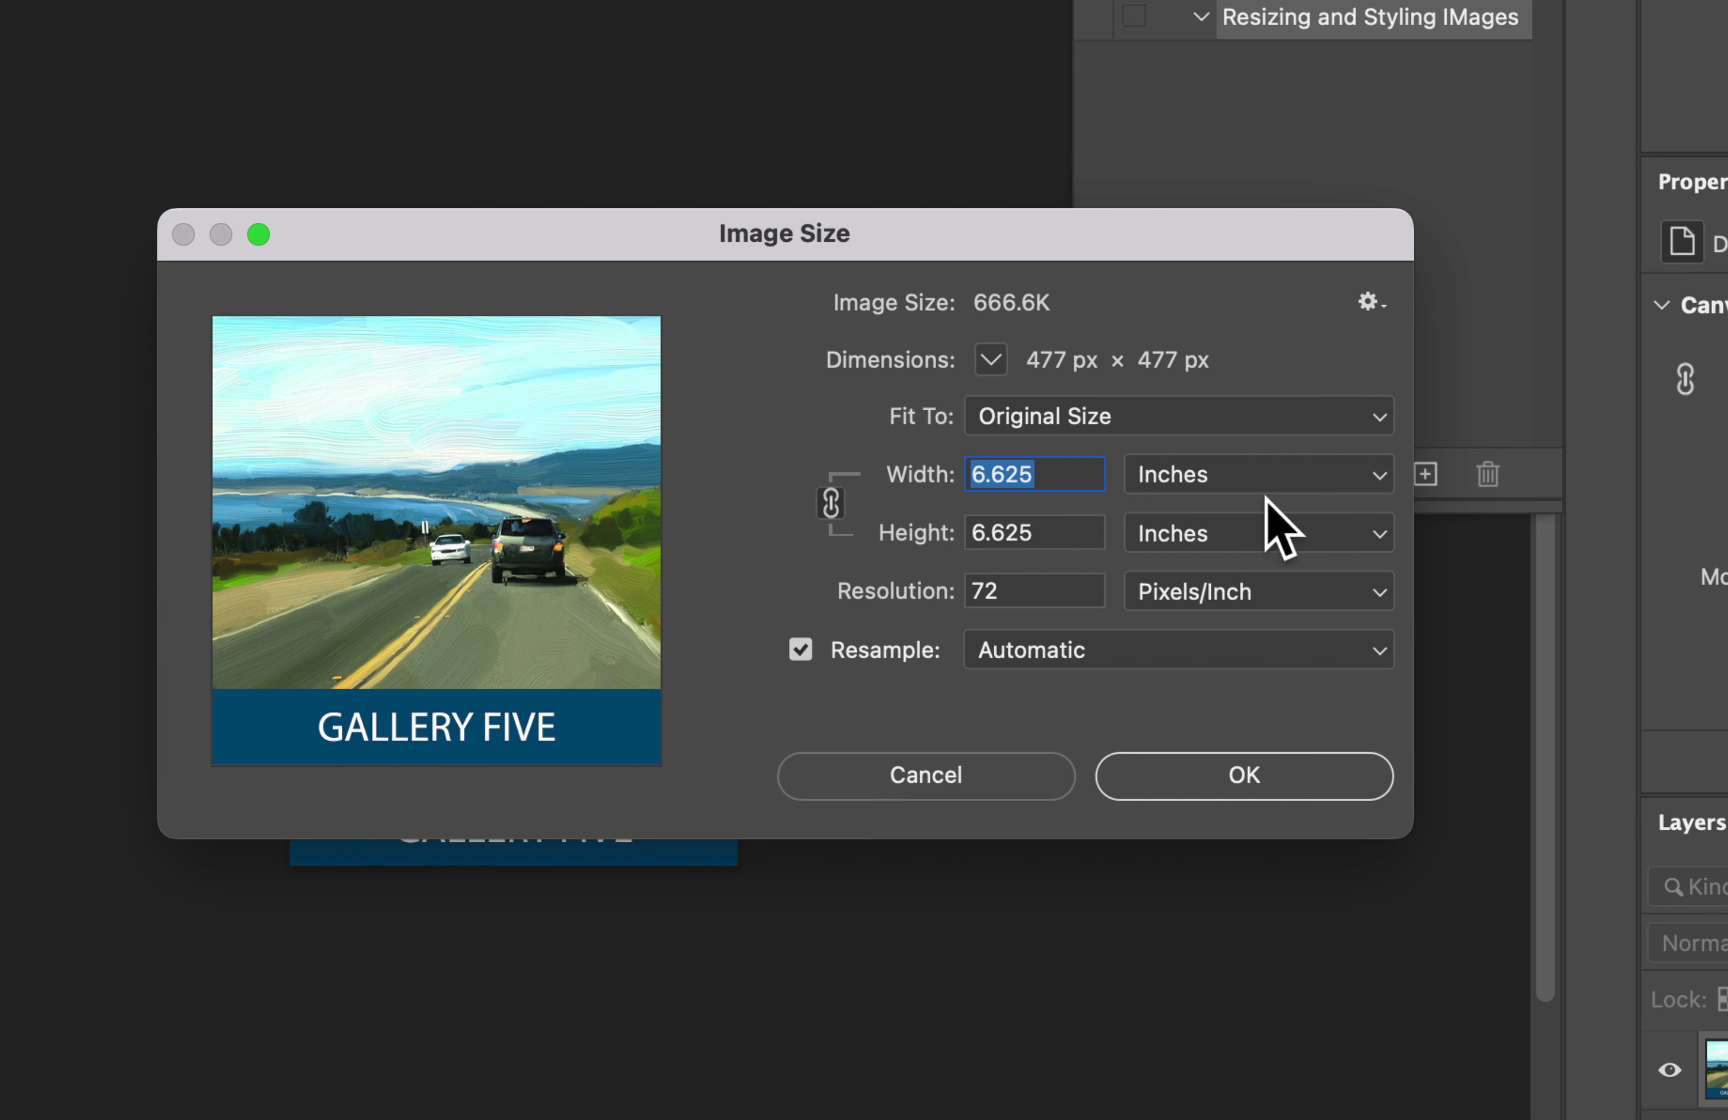
click(1265, 479)
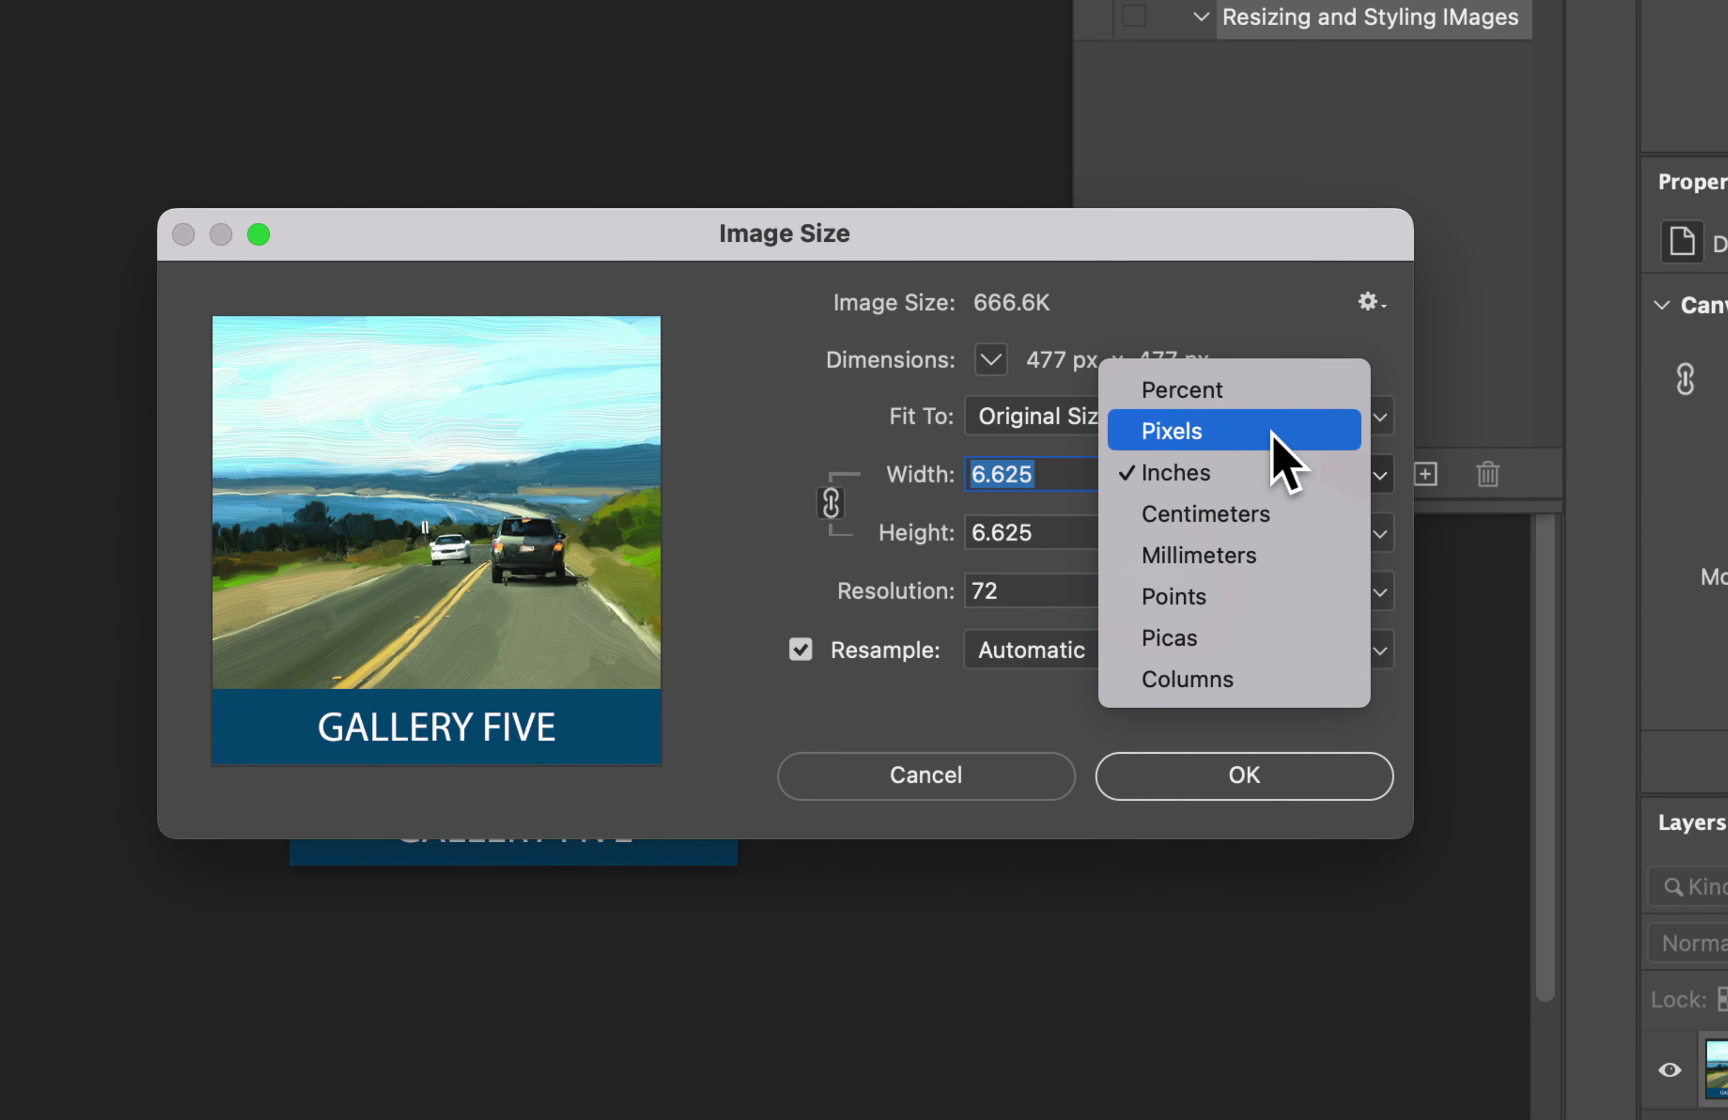
click(1280, 454)
click(1045, 480)
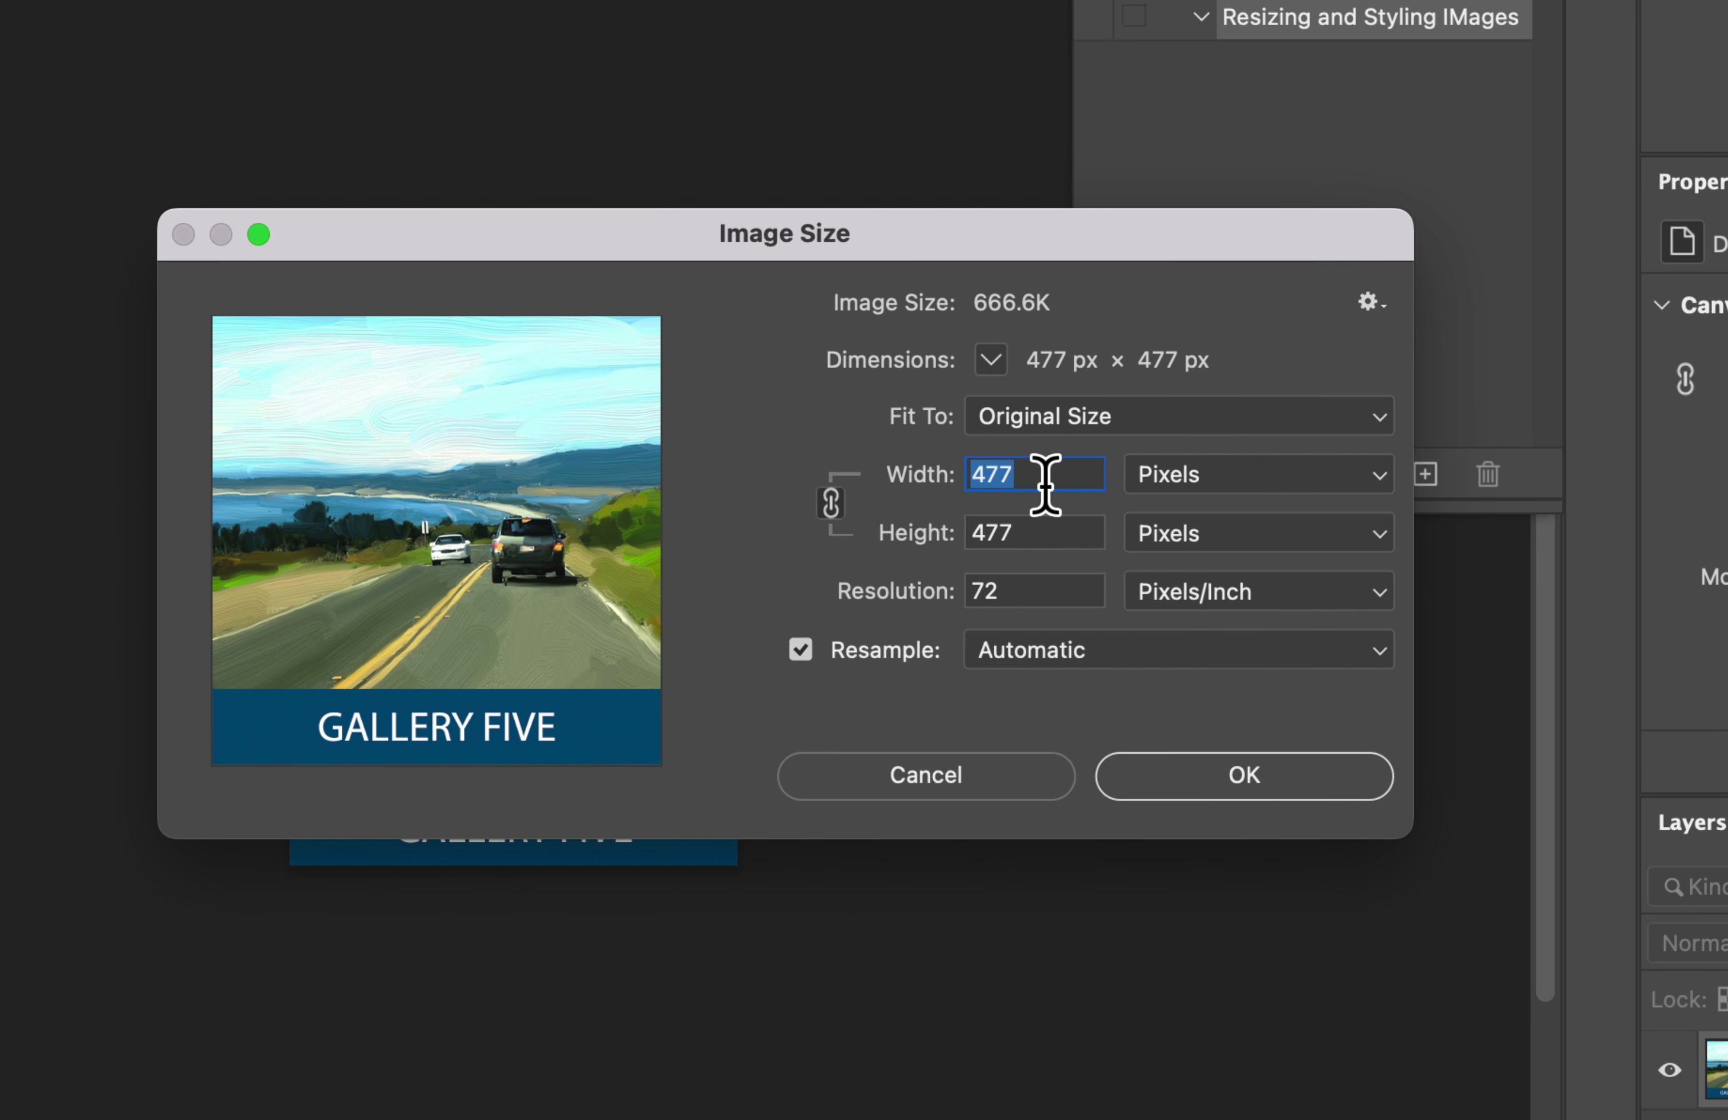
text(180)
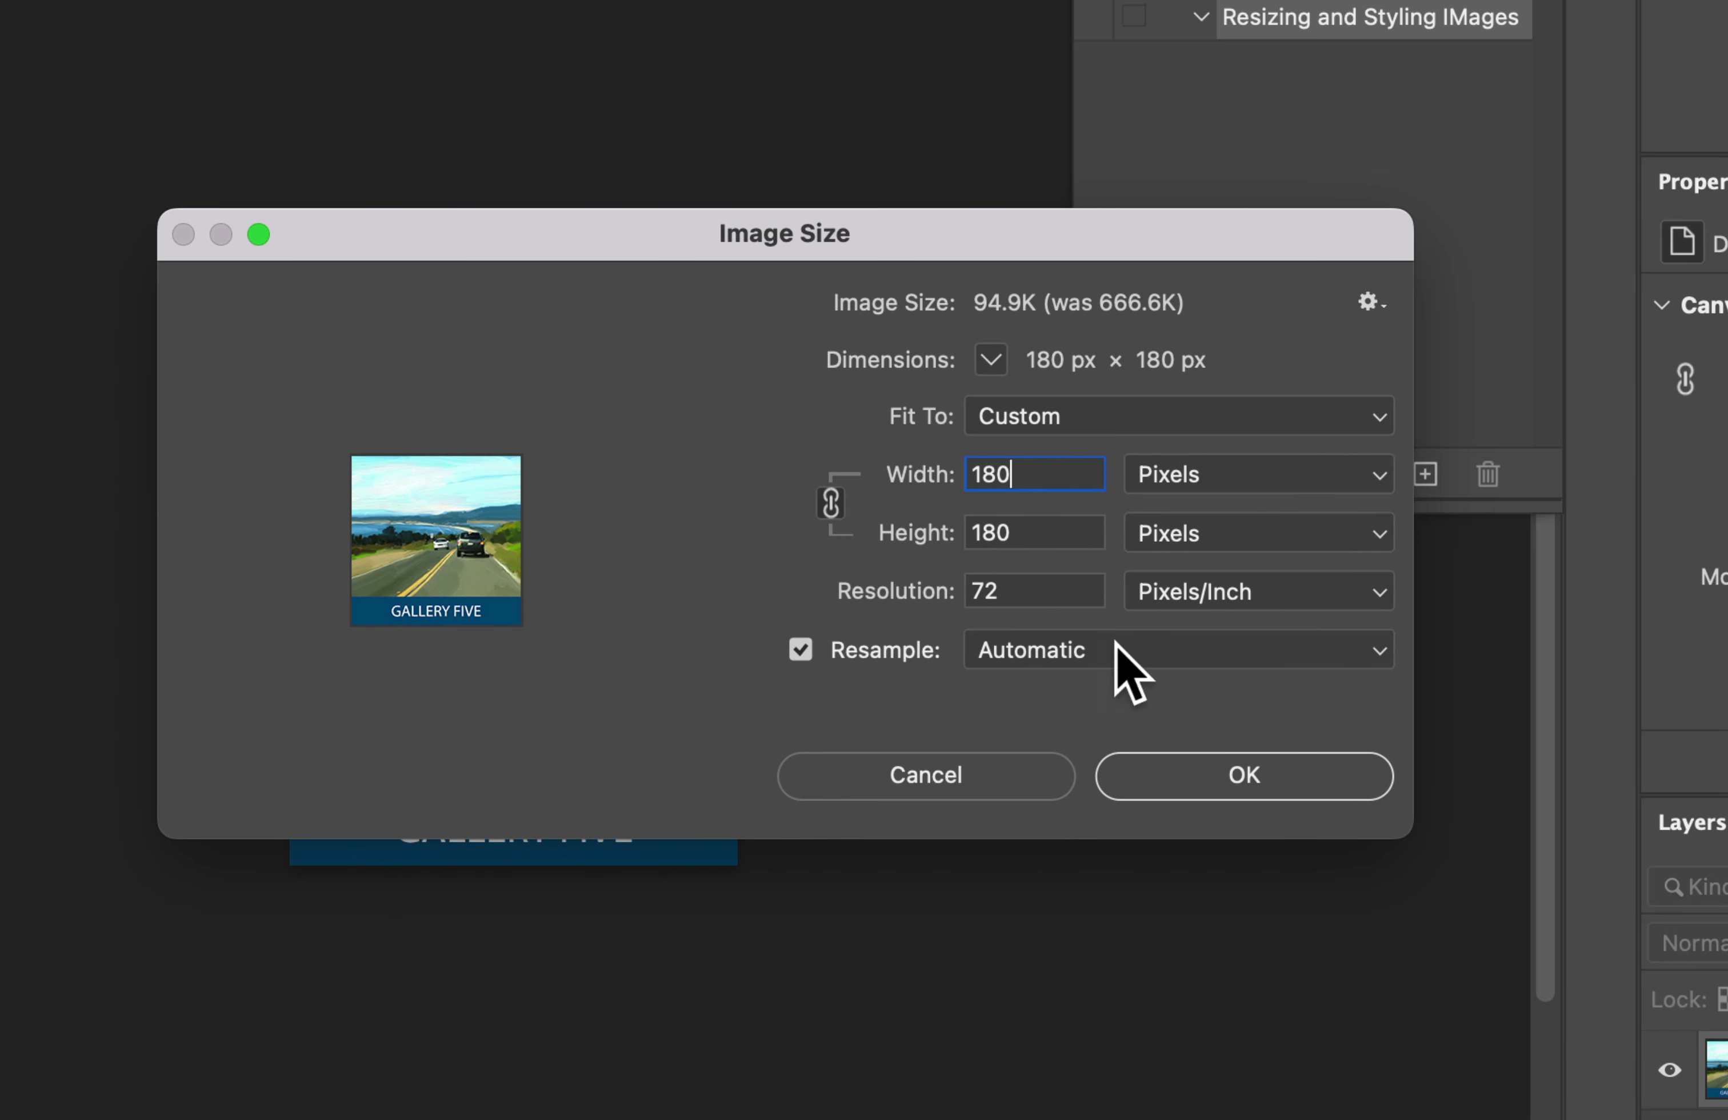
click(1224, 776)
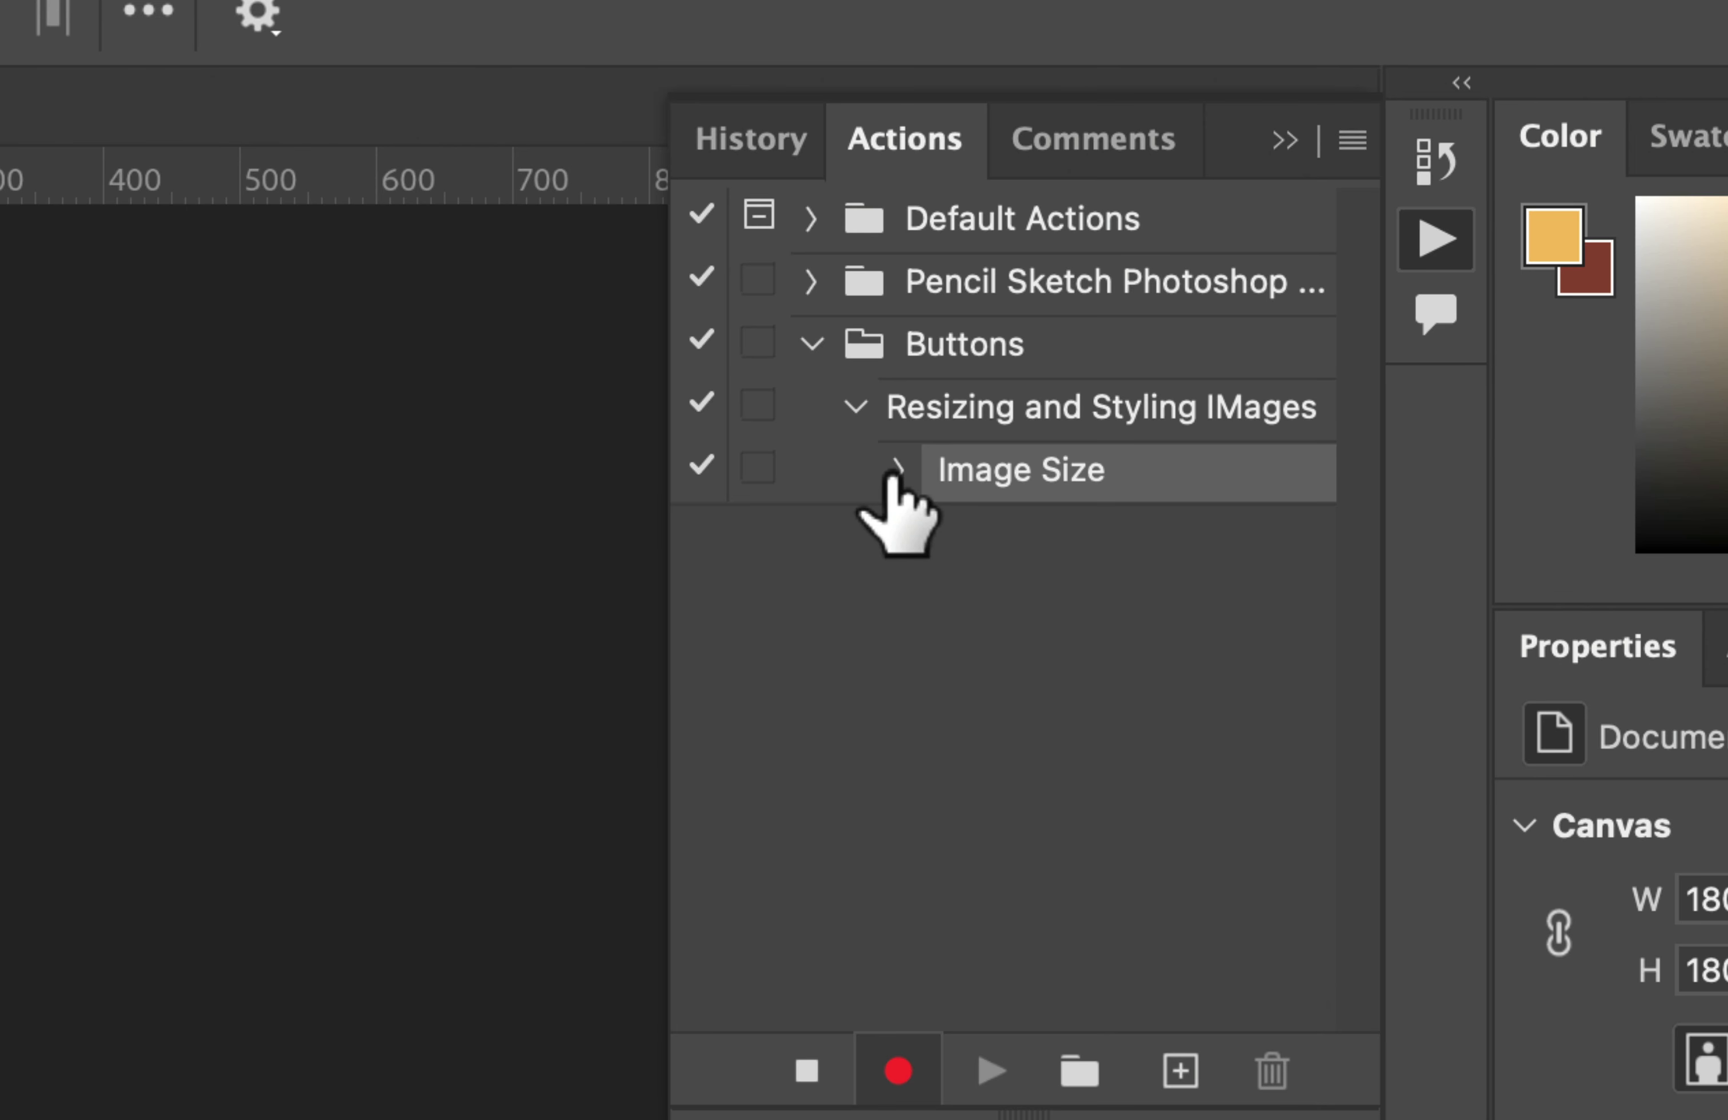
click(1133, 285)
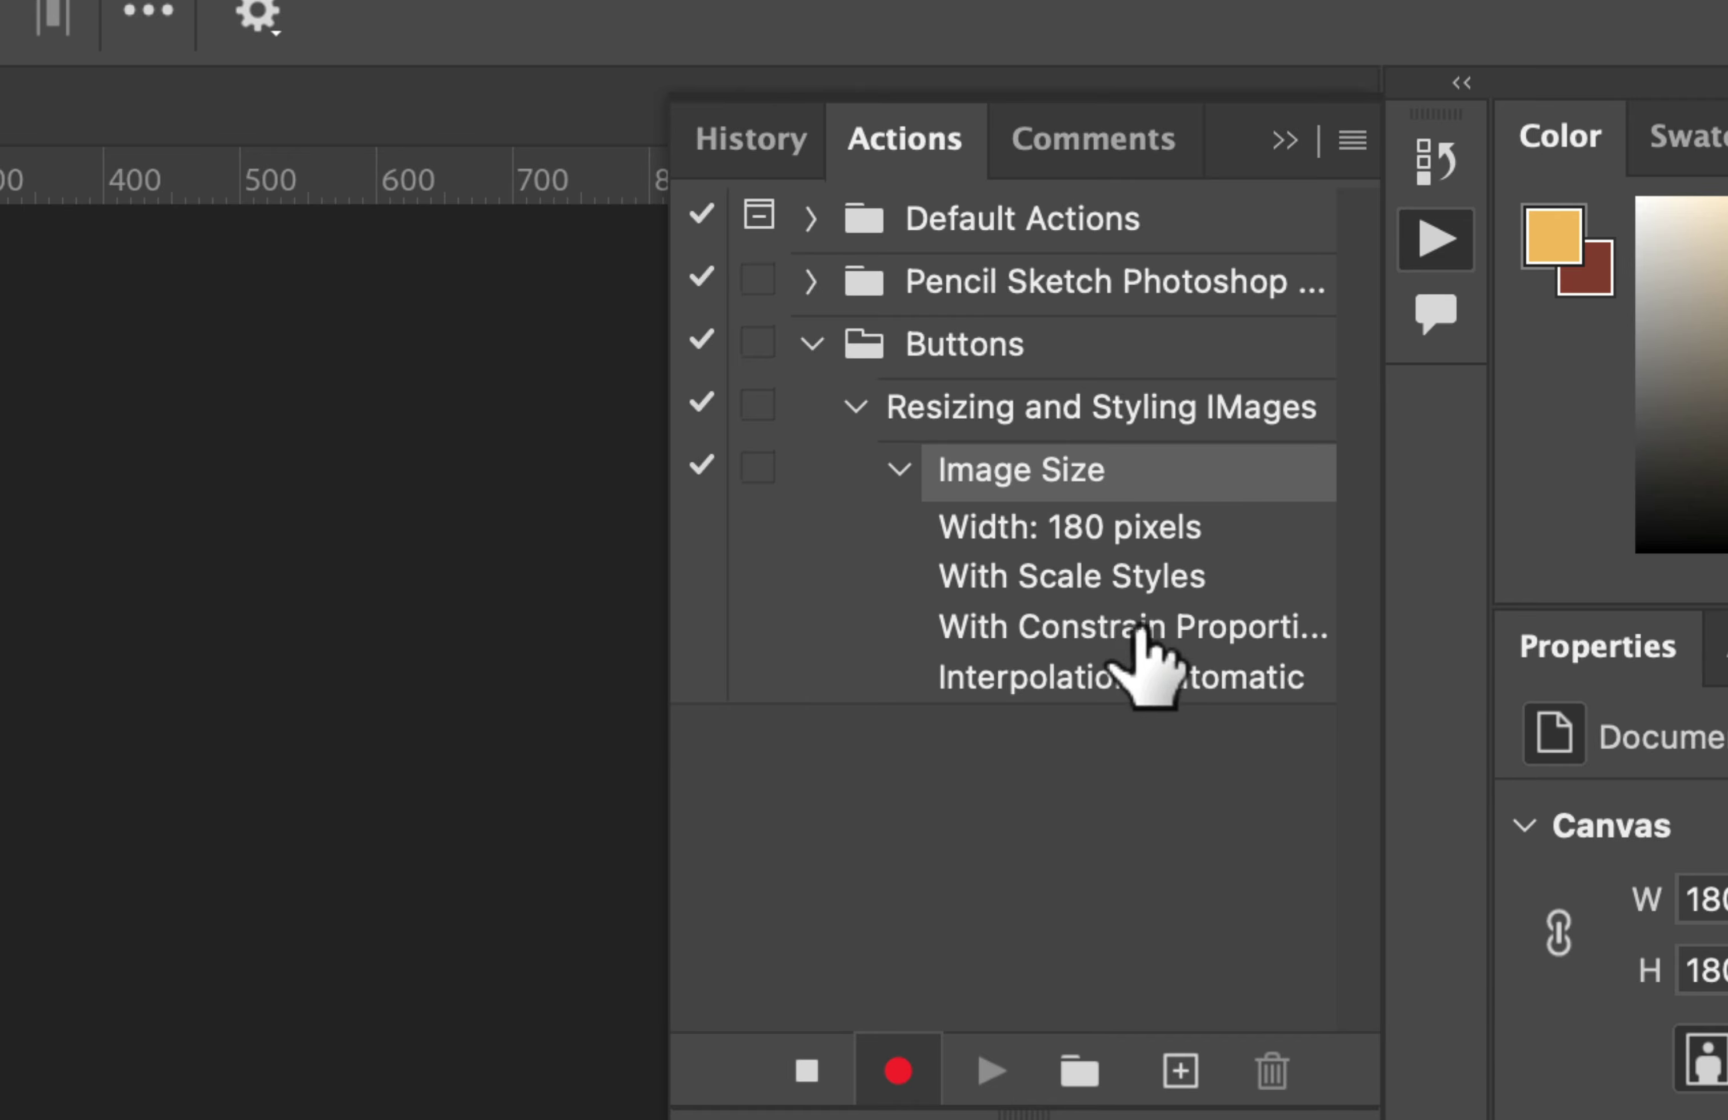
click(899, 469)
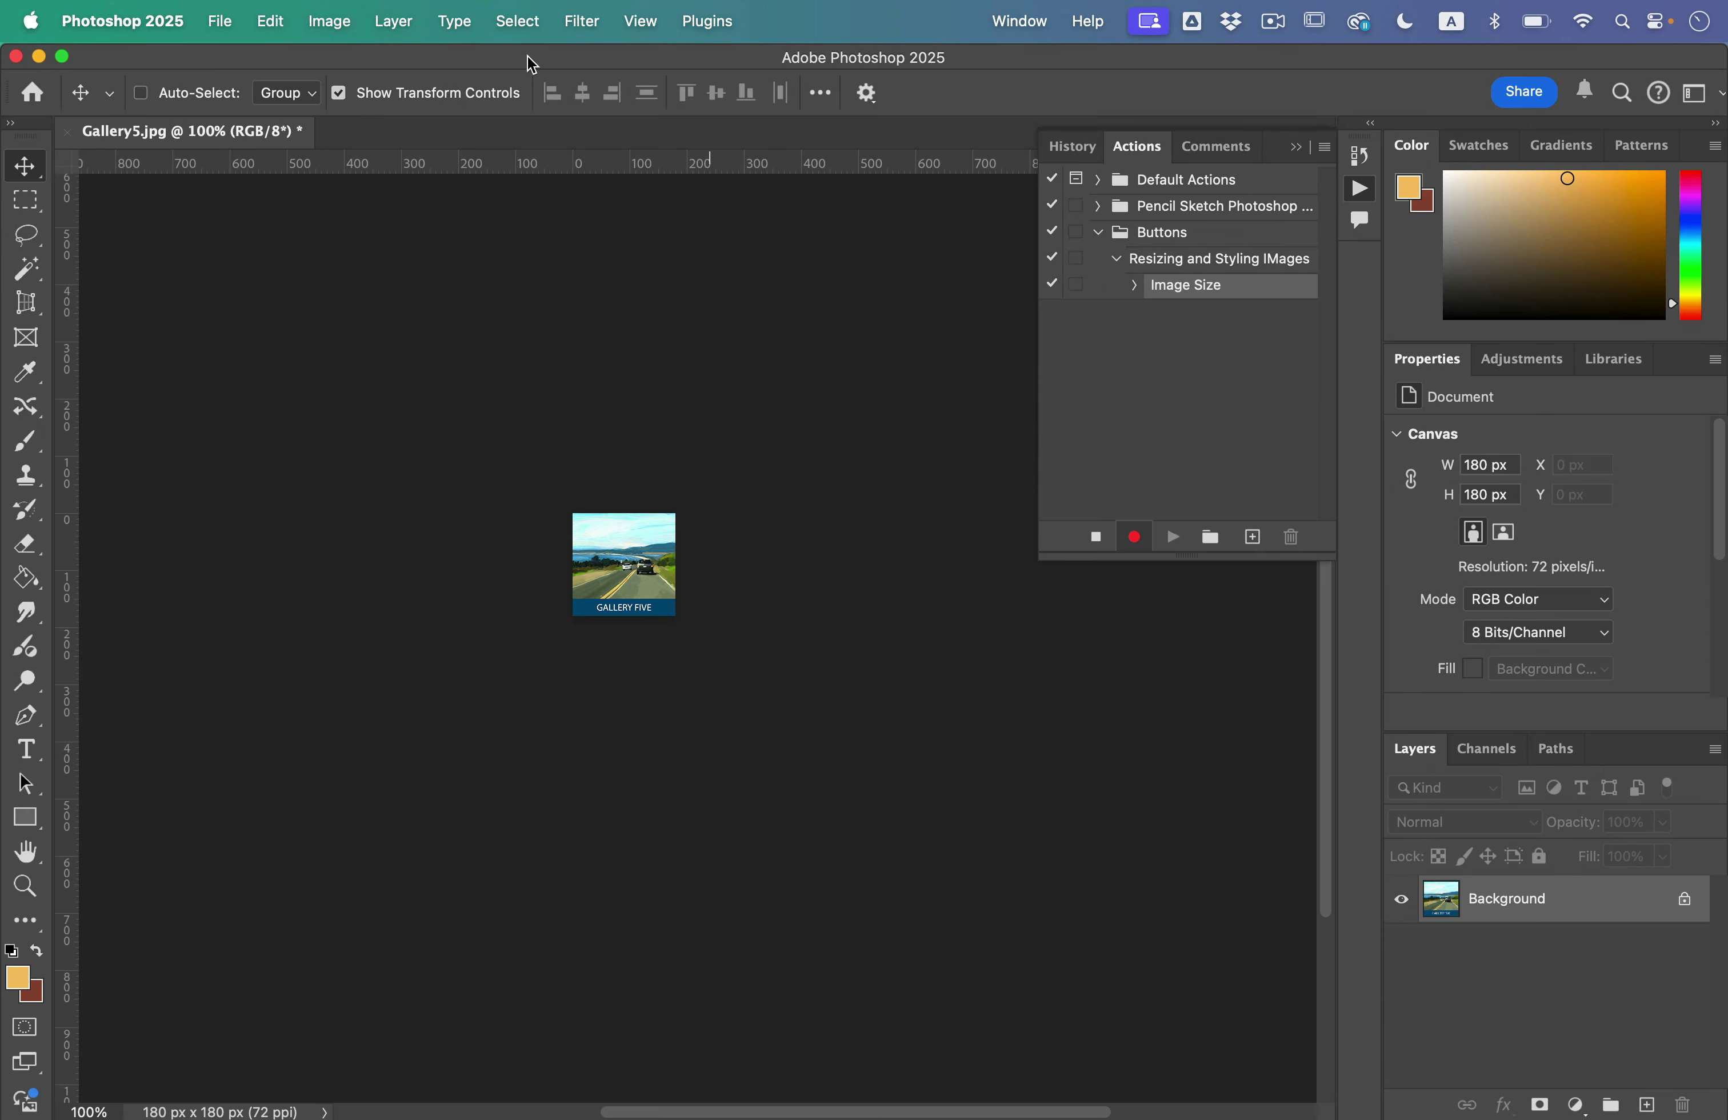
- Apply the Smart Sharpen filter to the image with a radius of 1 px, and check its recorded settings
click(584, 16)
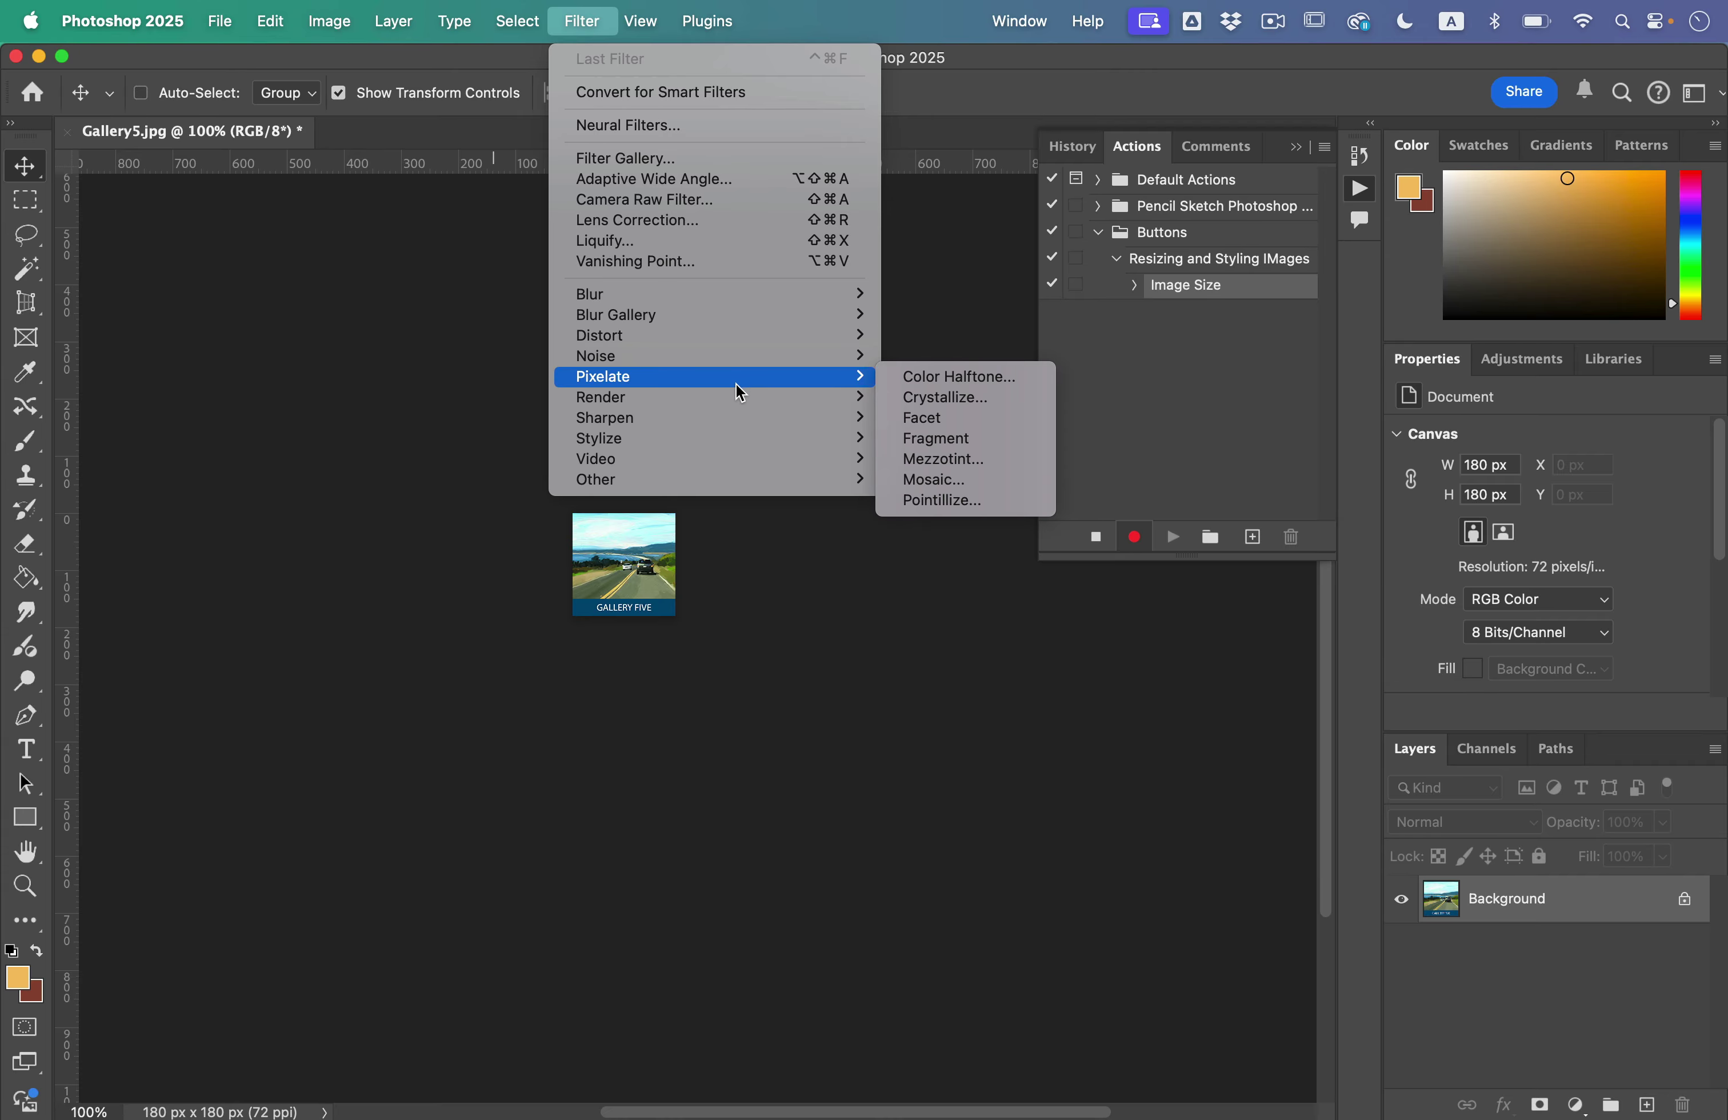
mouse_move(836, 428)
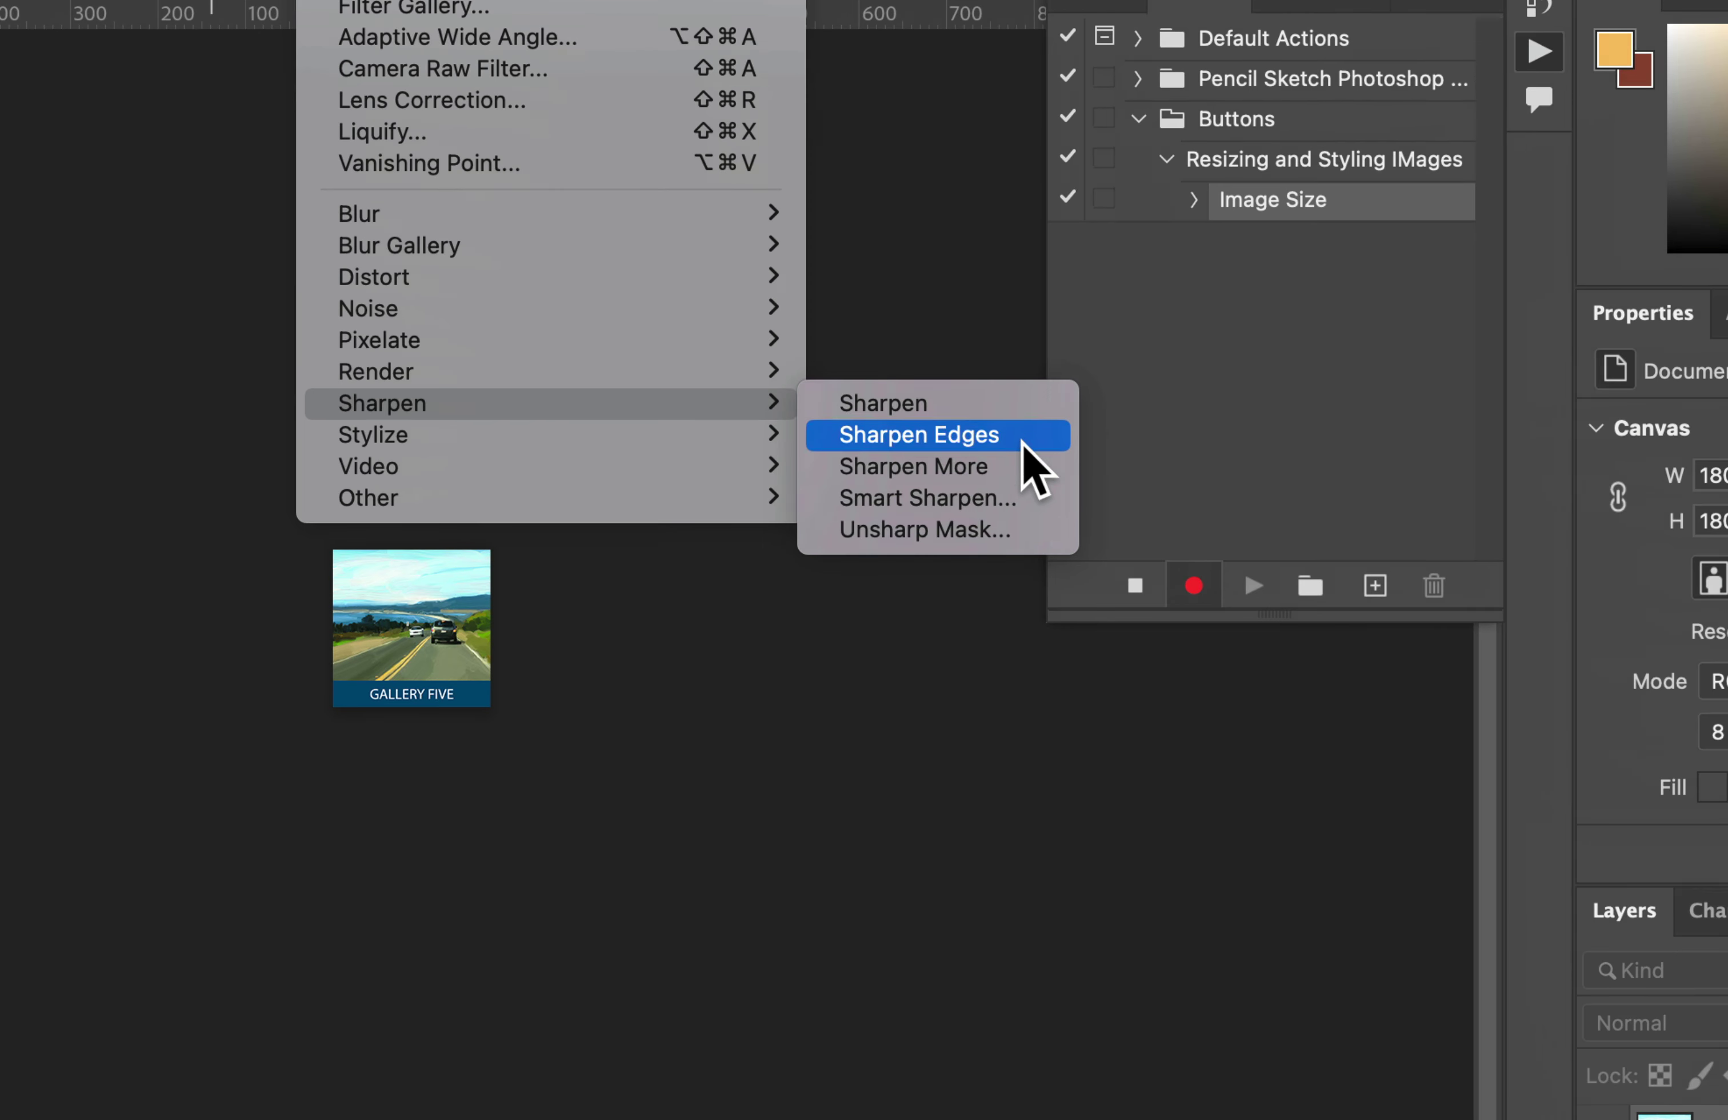
click(1007, 481)
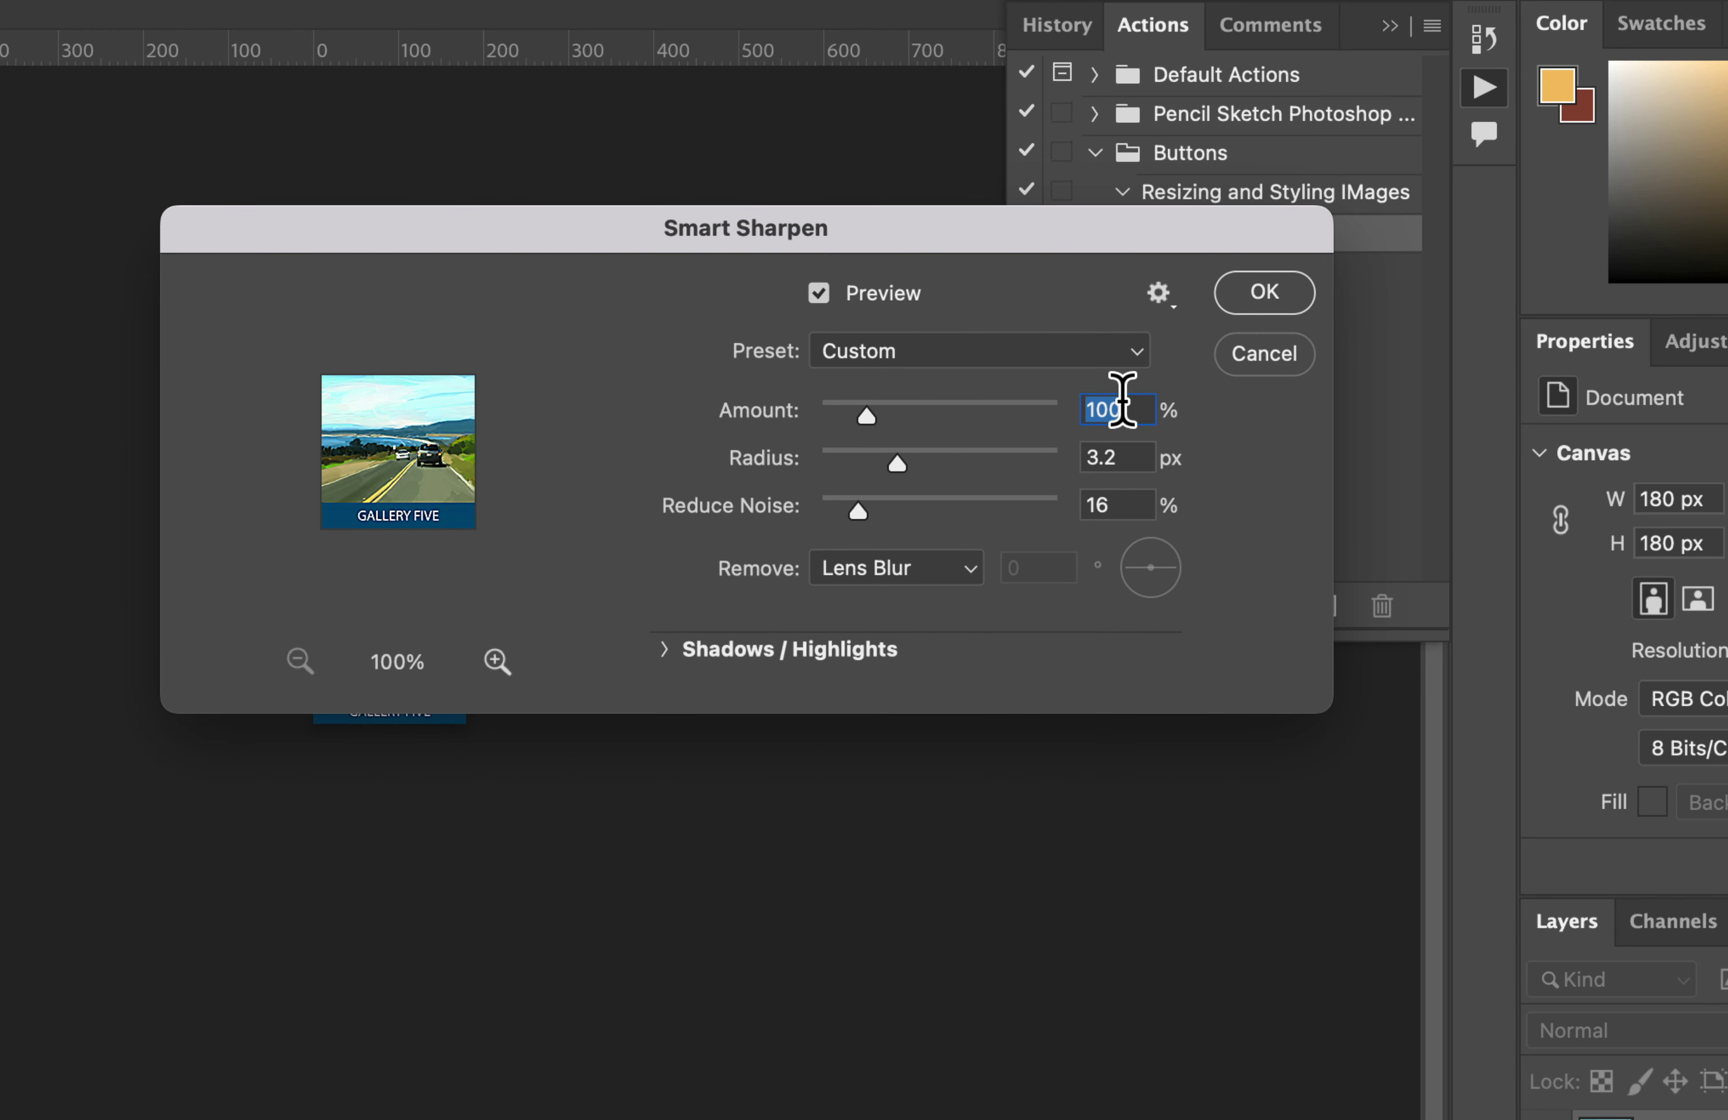
click(1128, 455)
text(1)
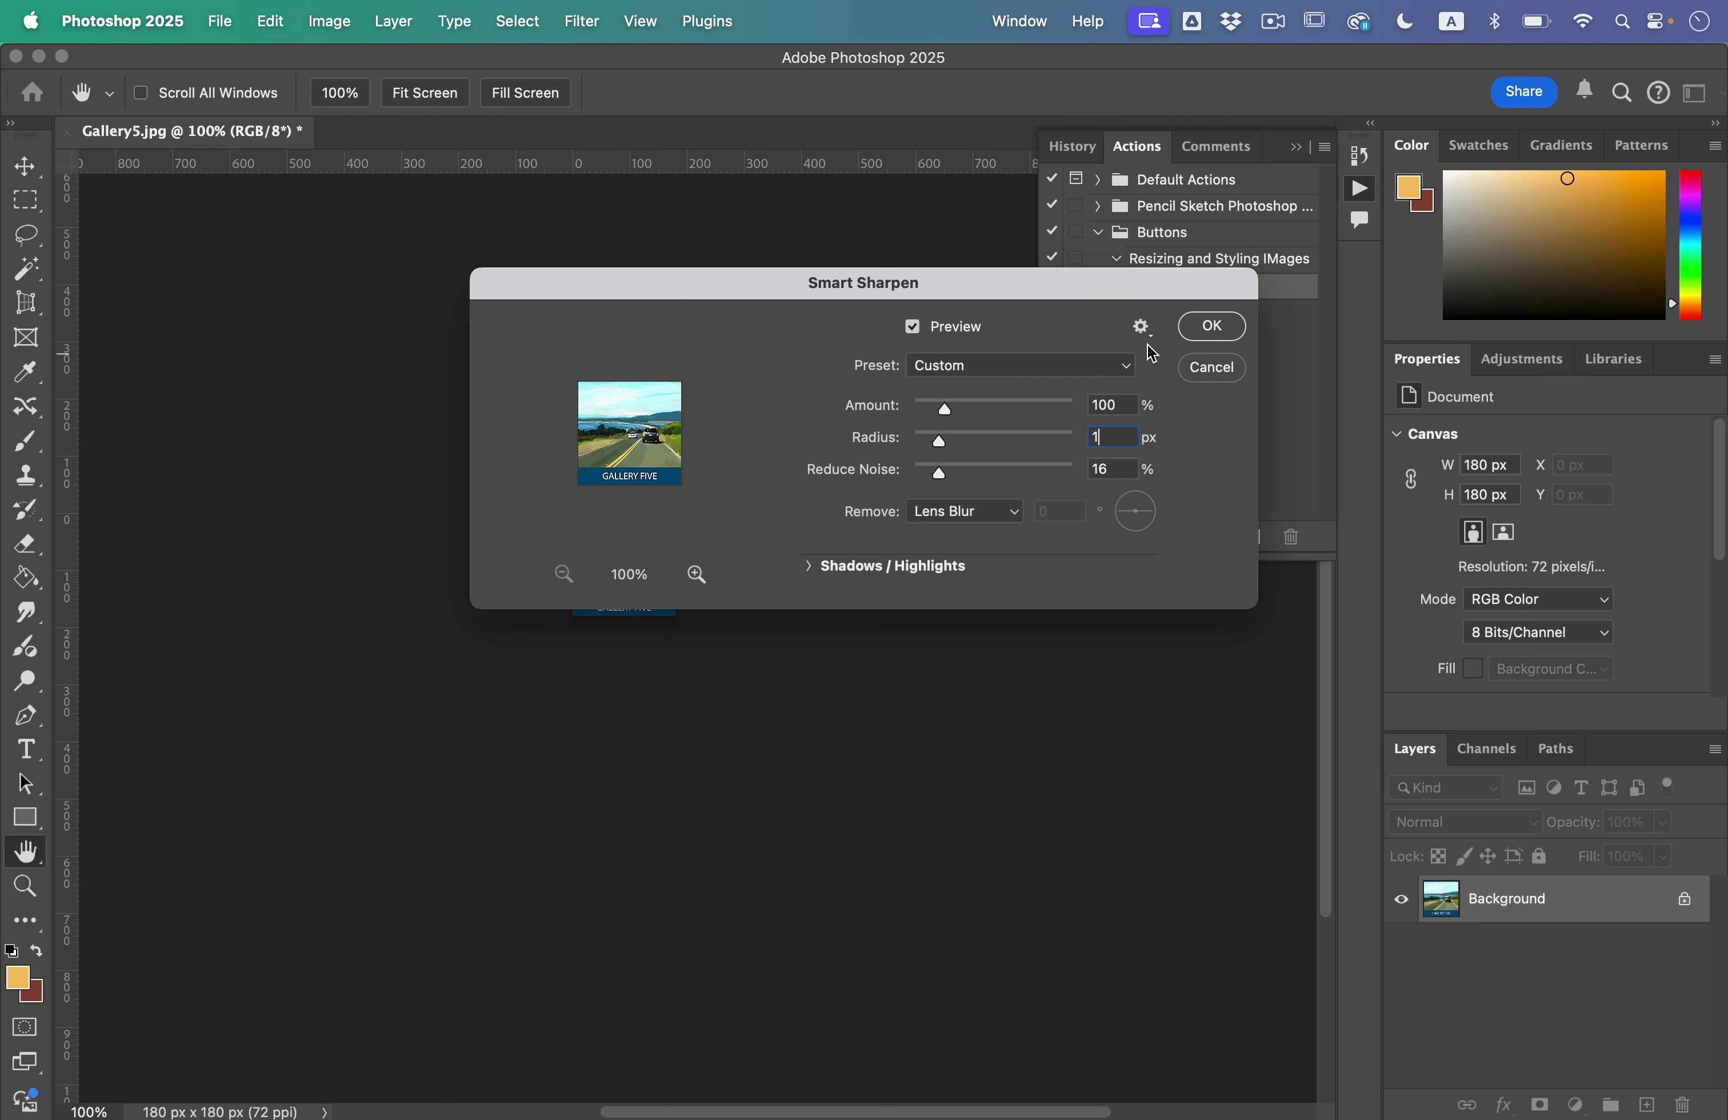
click(1212, 326)
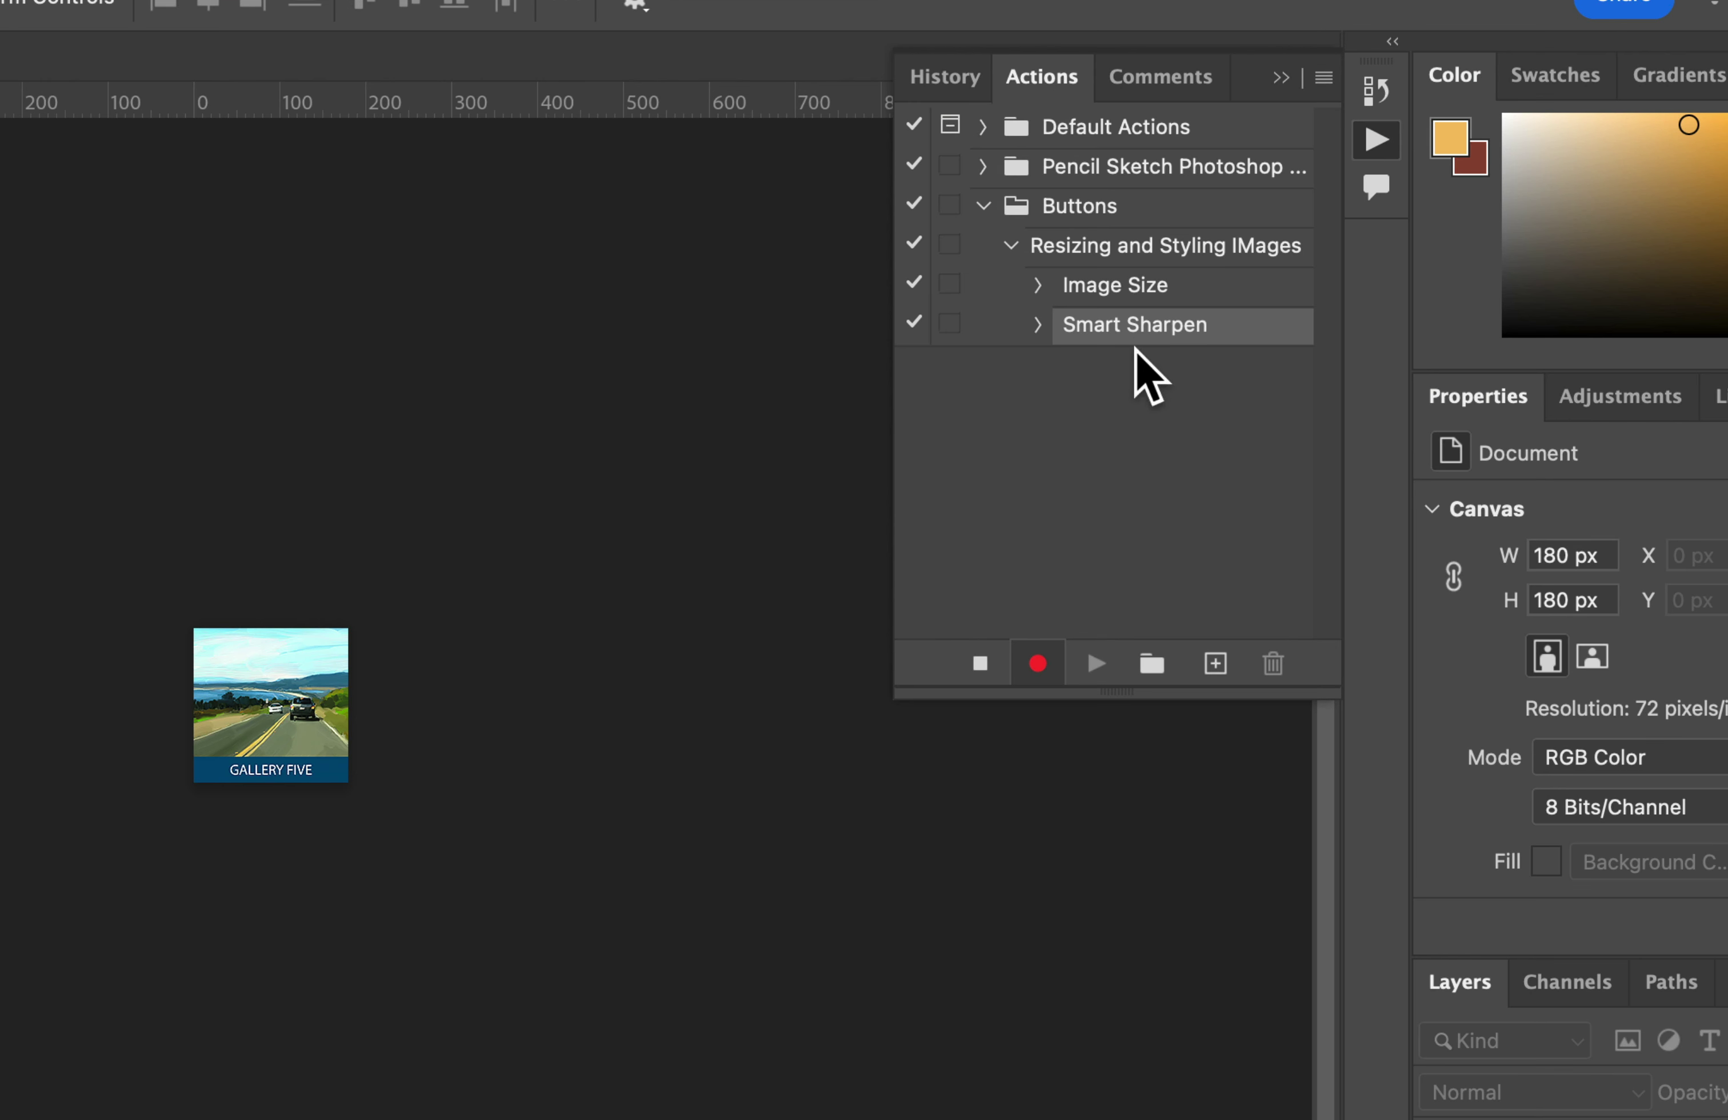
click(1133, 312)
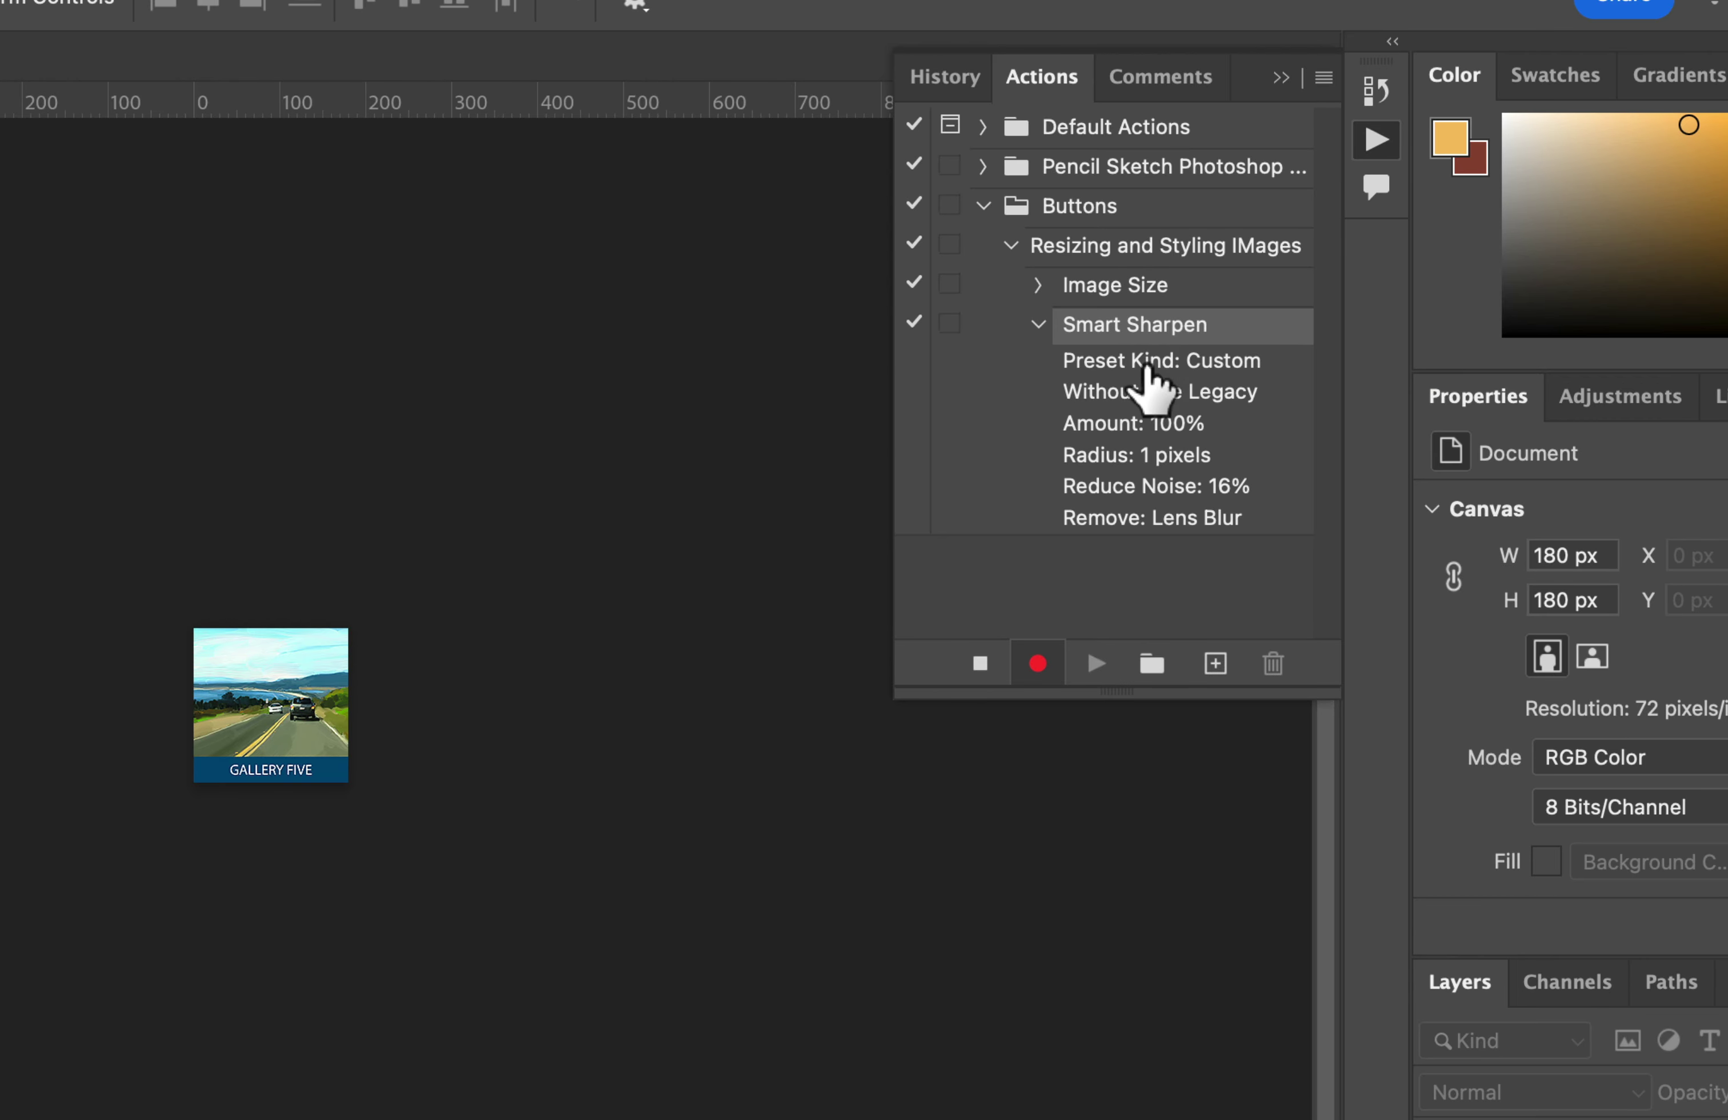
click(1040, 323)
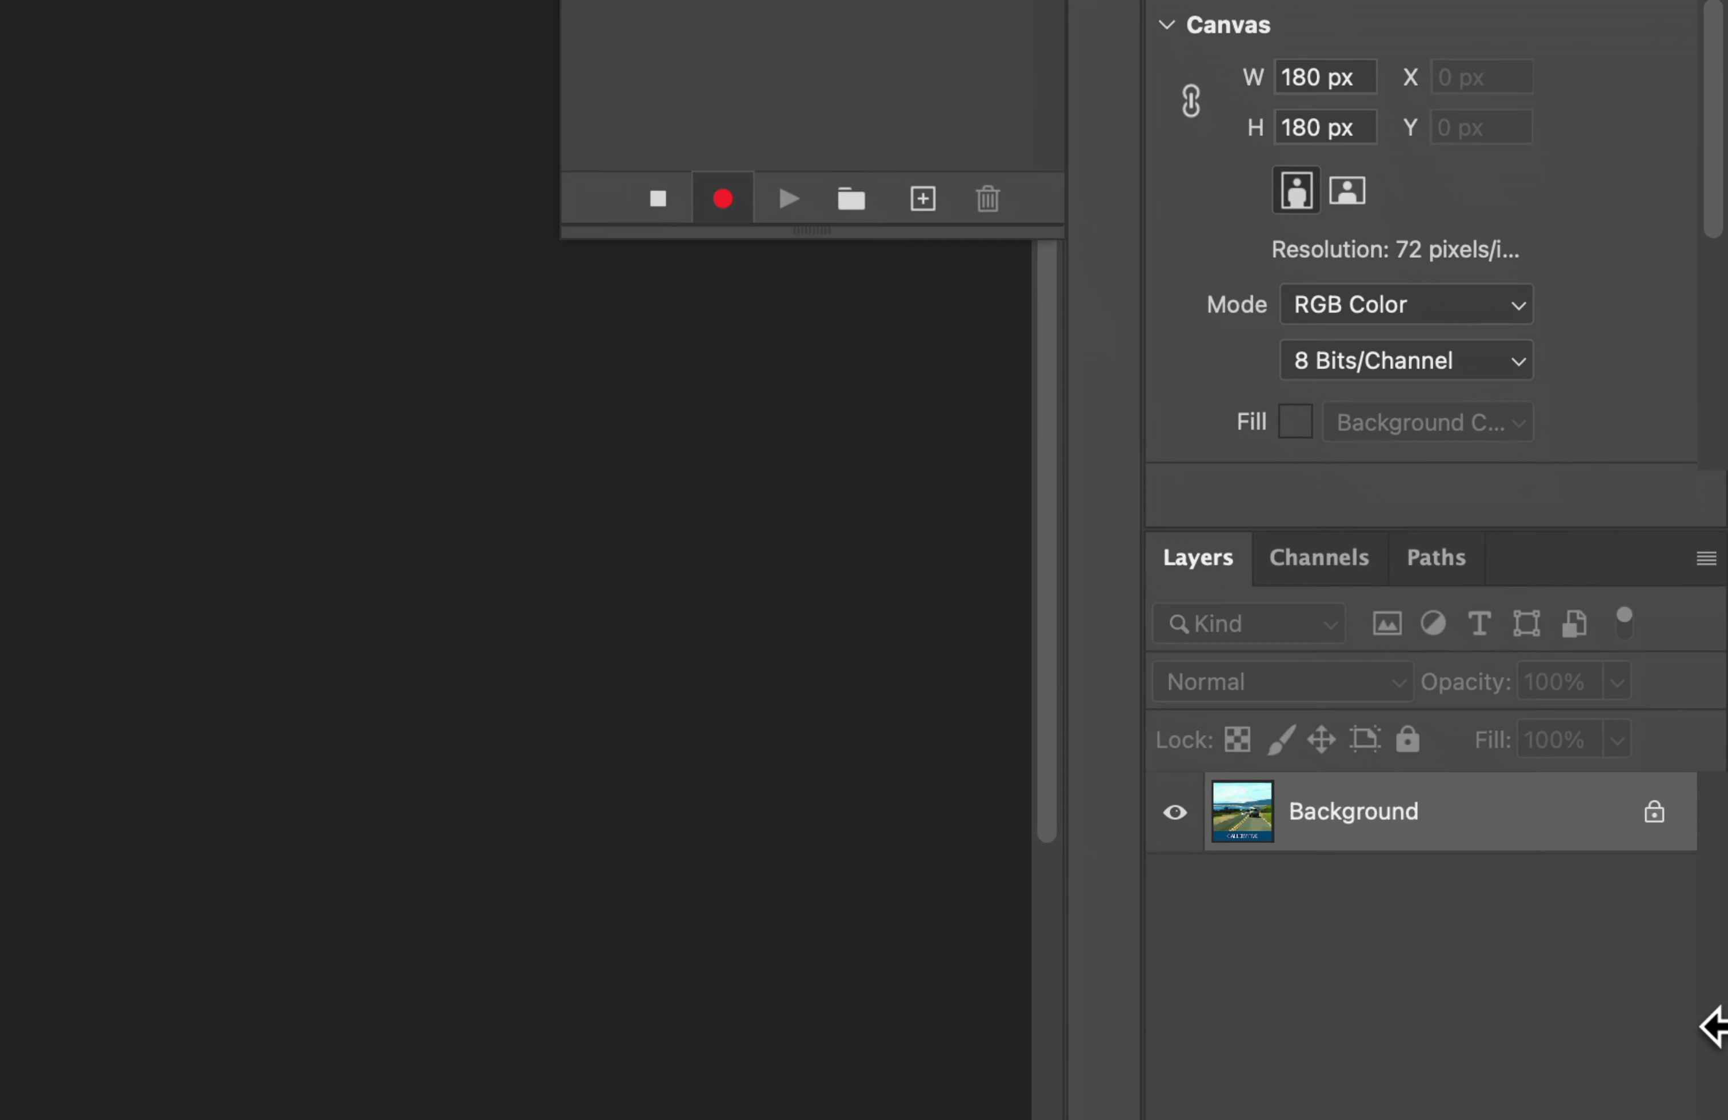
- Convert the Background into a regular layer named Button
double_click(1268, 785)
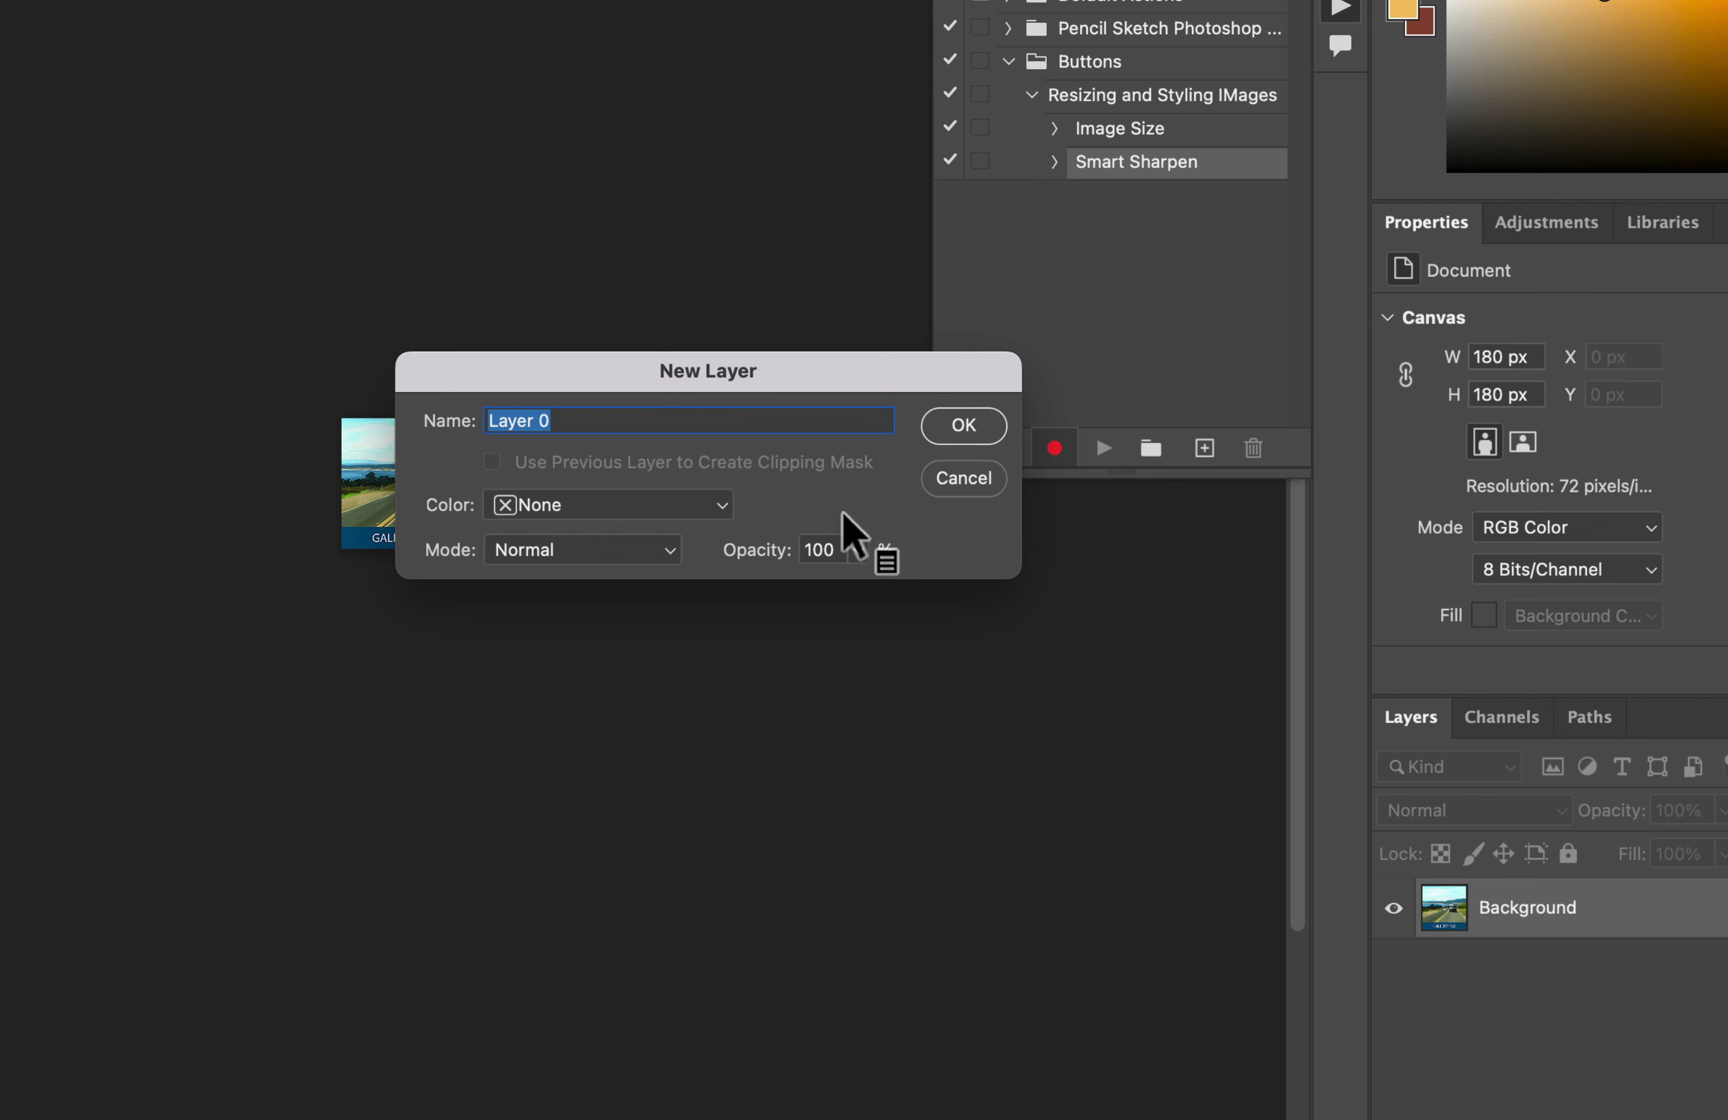
text(Button)
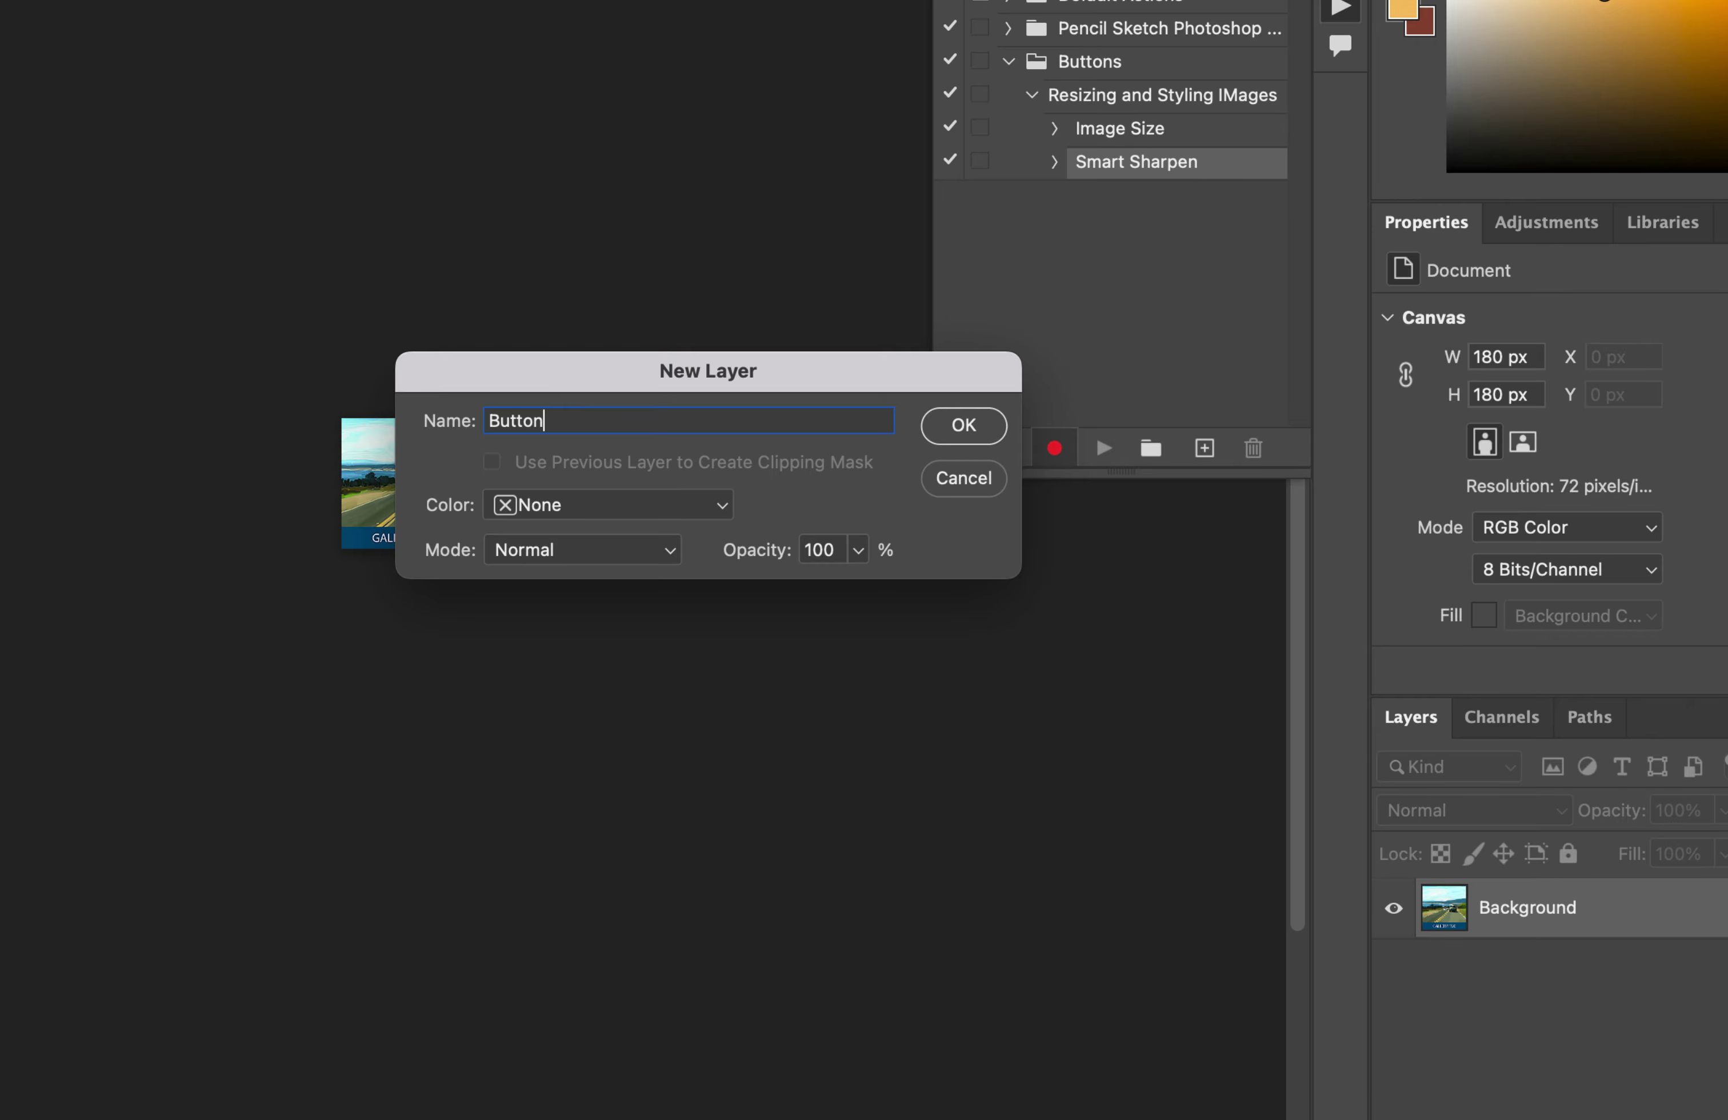
click(965, 429)
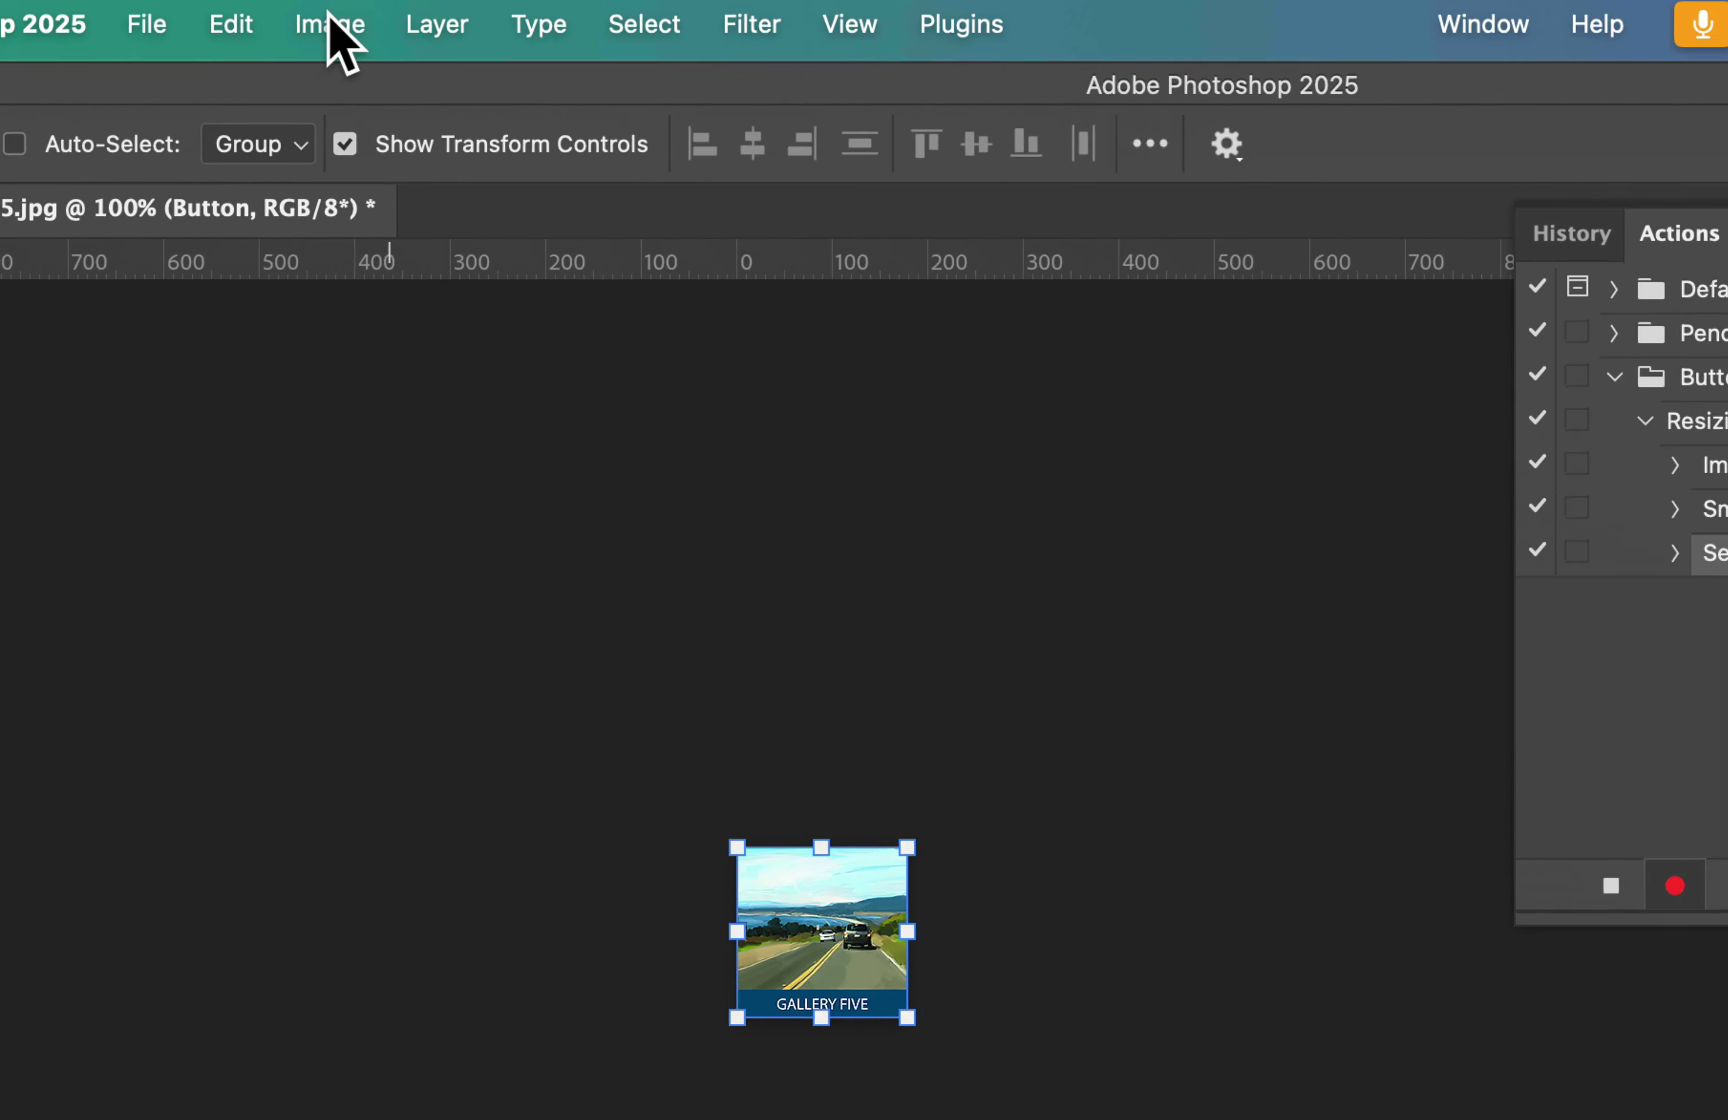
- Enlarge the canvas to 220 by 220 pixels, keeping the image anchored at the center
click(331, 22)
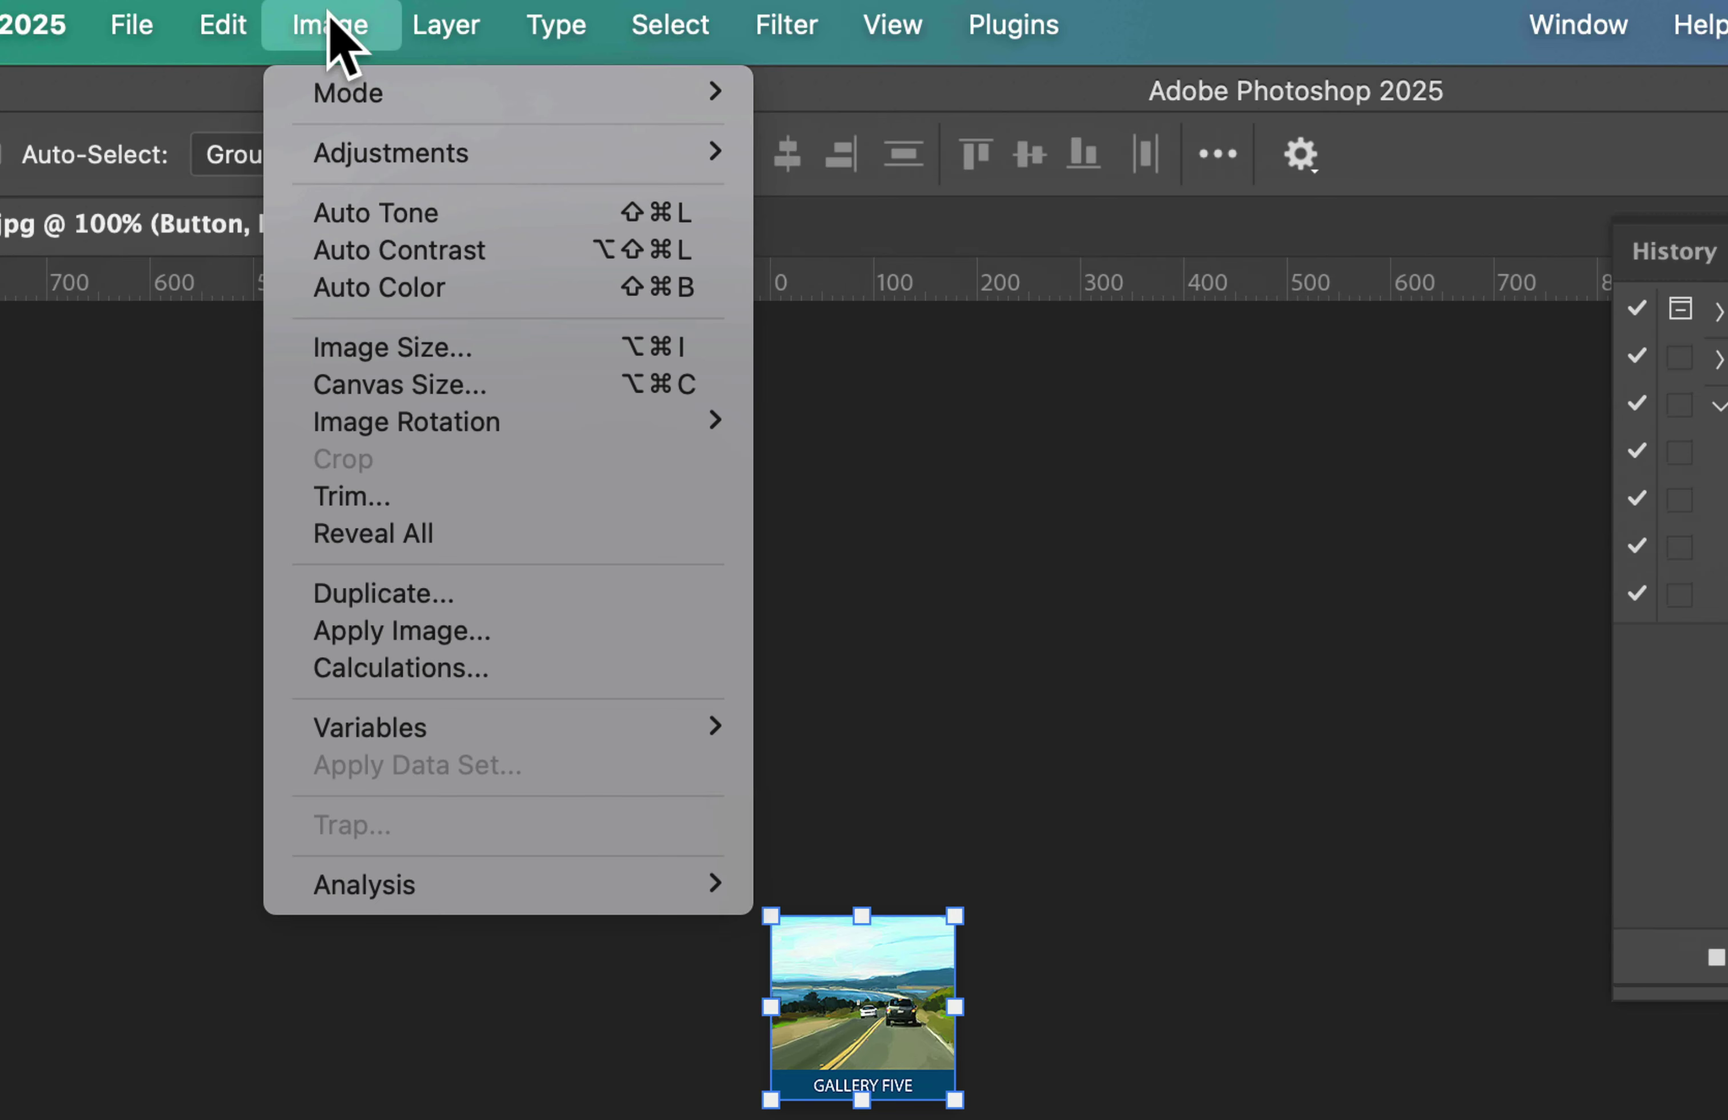
click(386, 384)
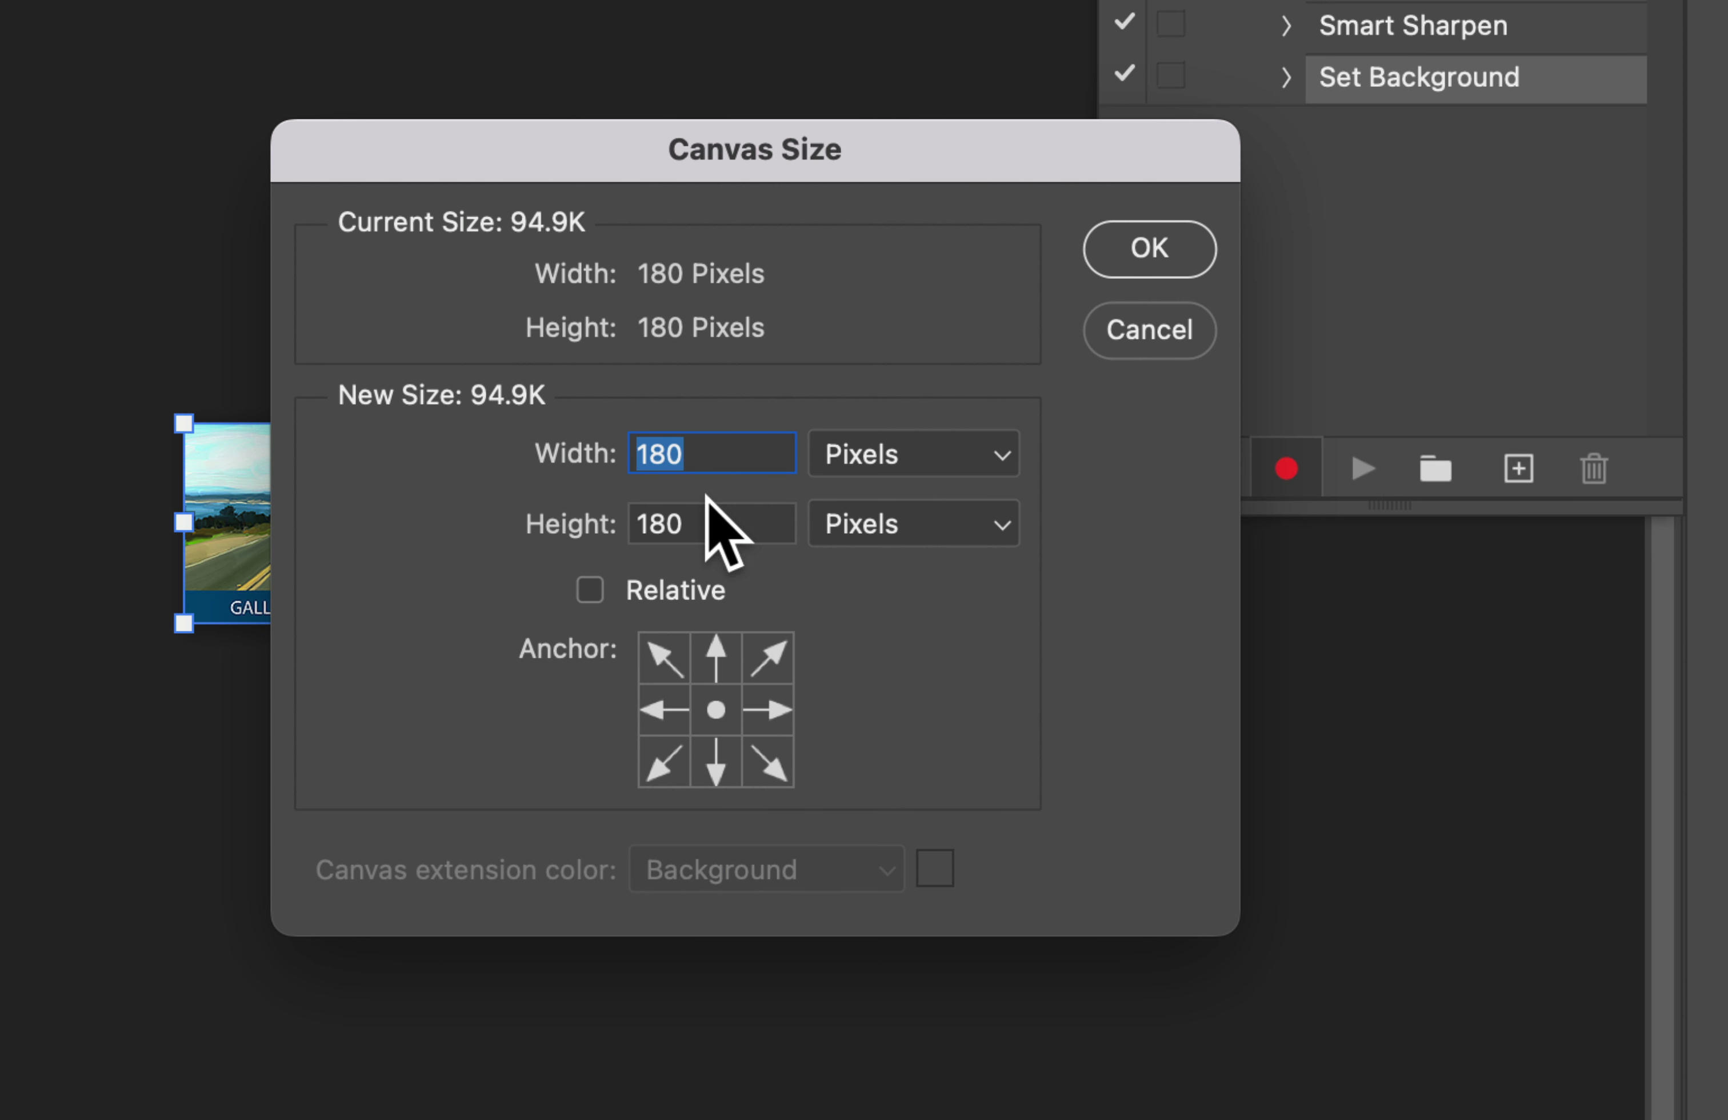
text(220)
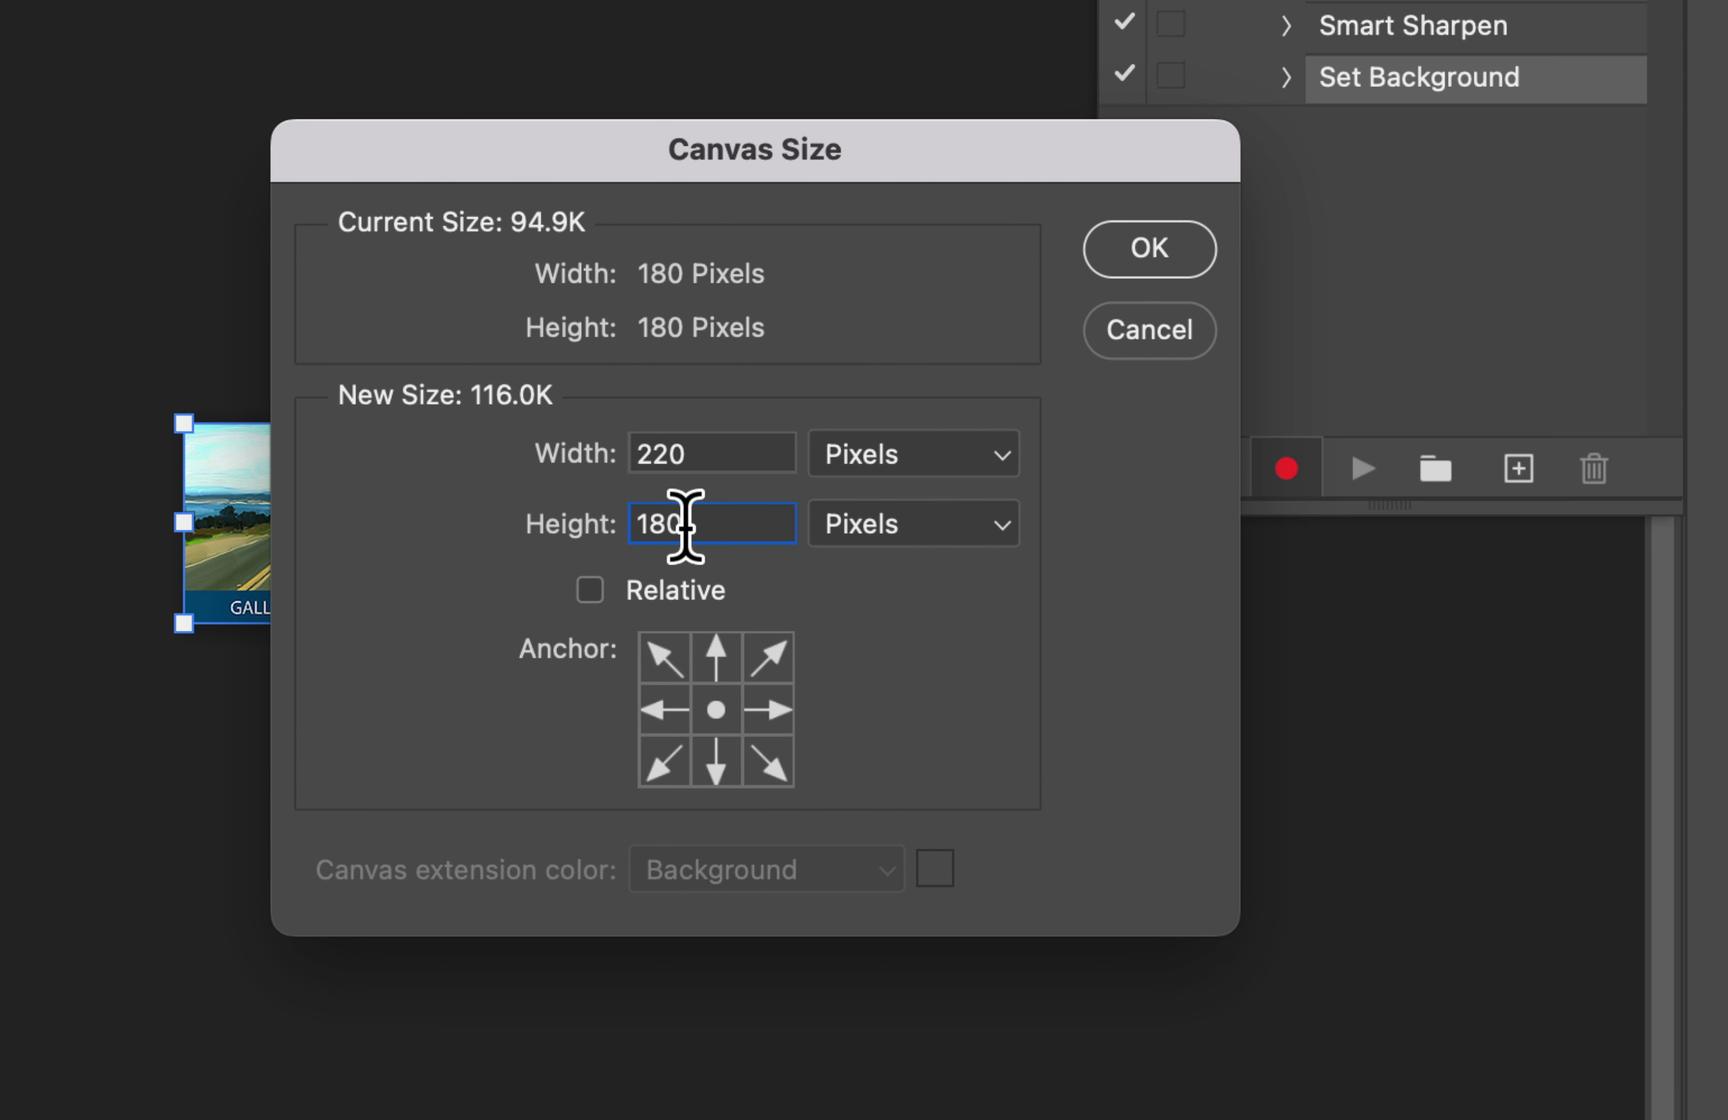
text(220)
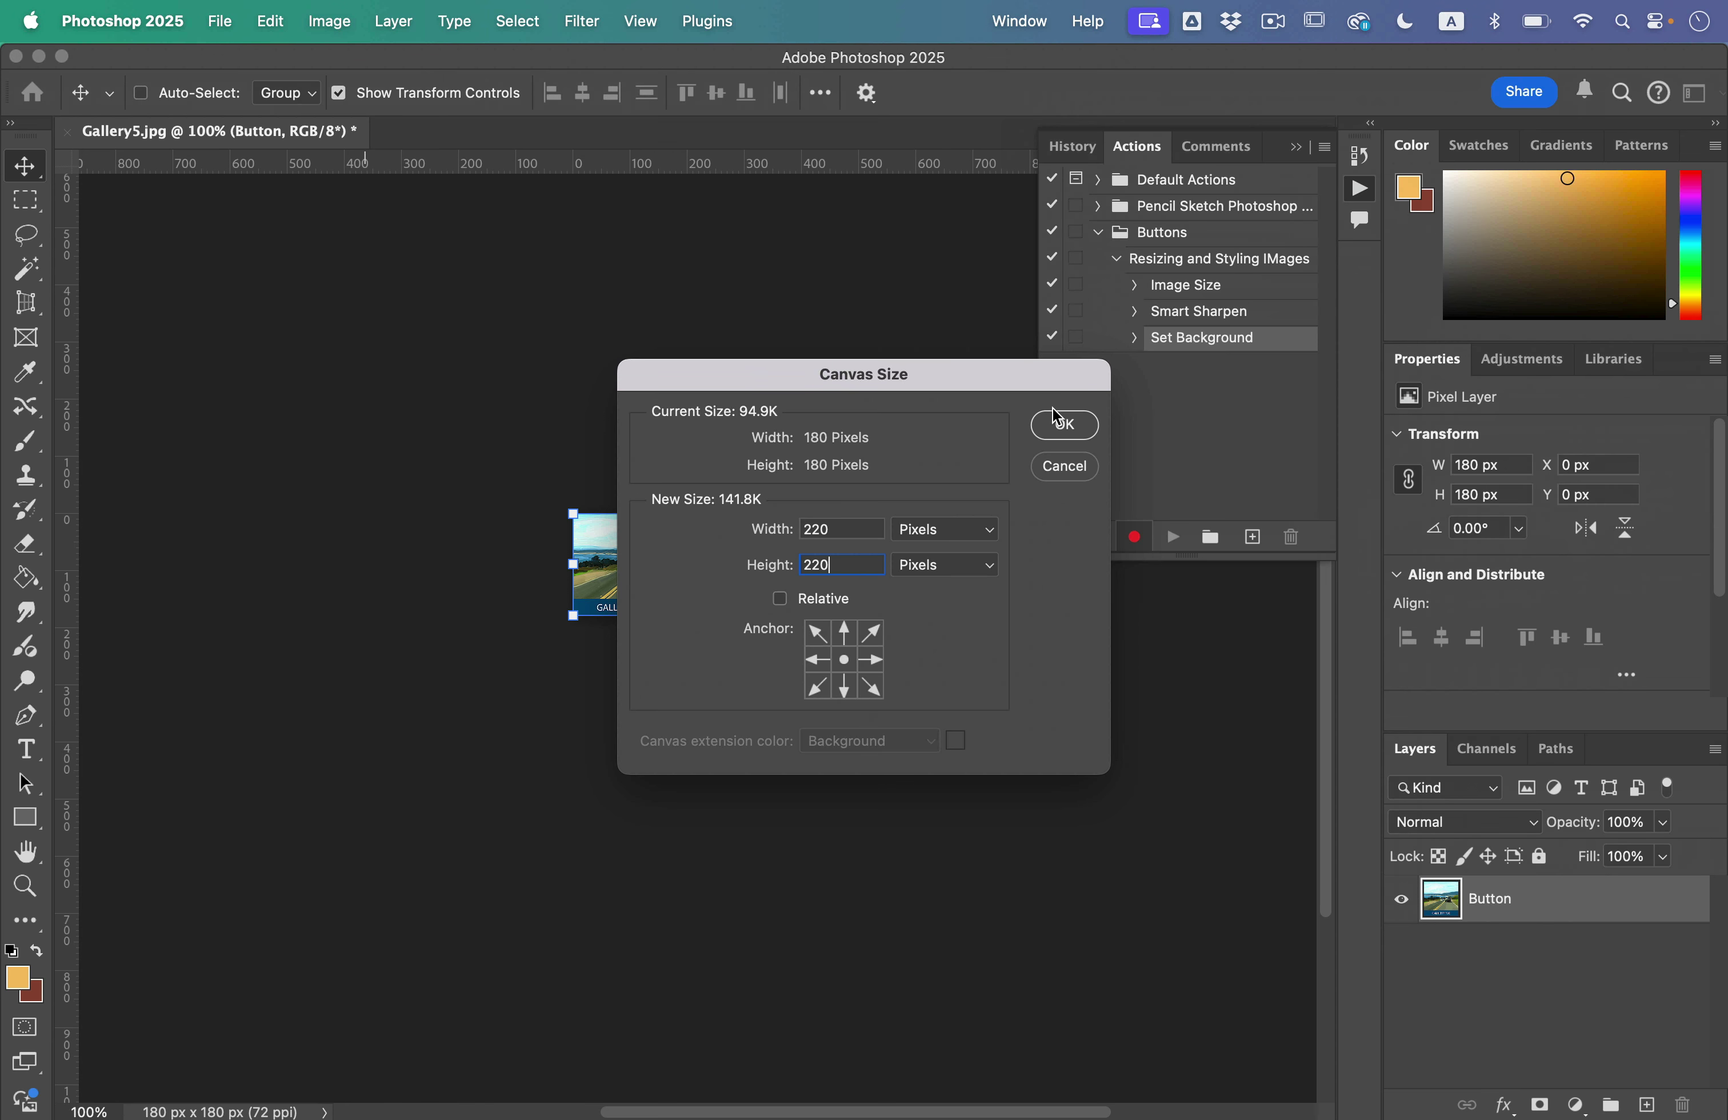
click(1058, 421)
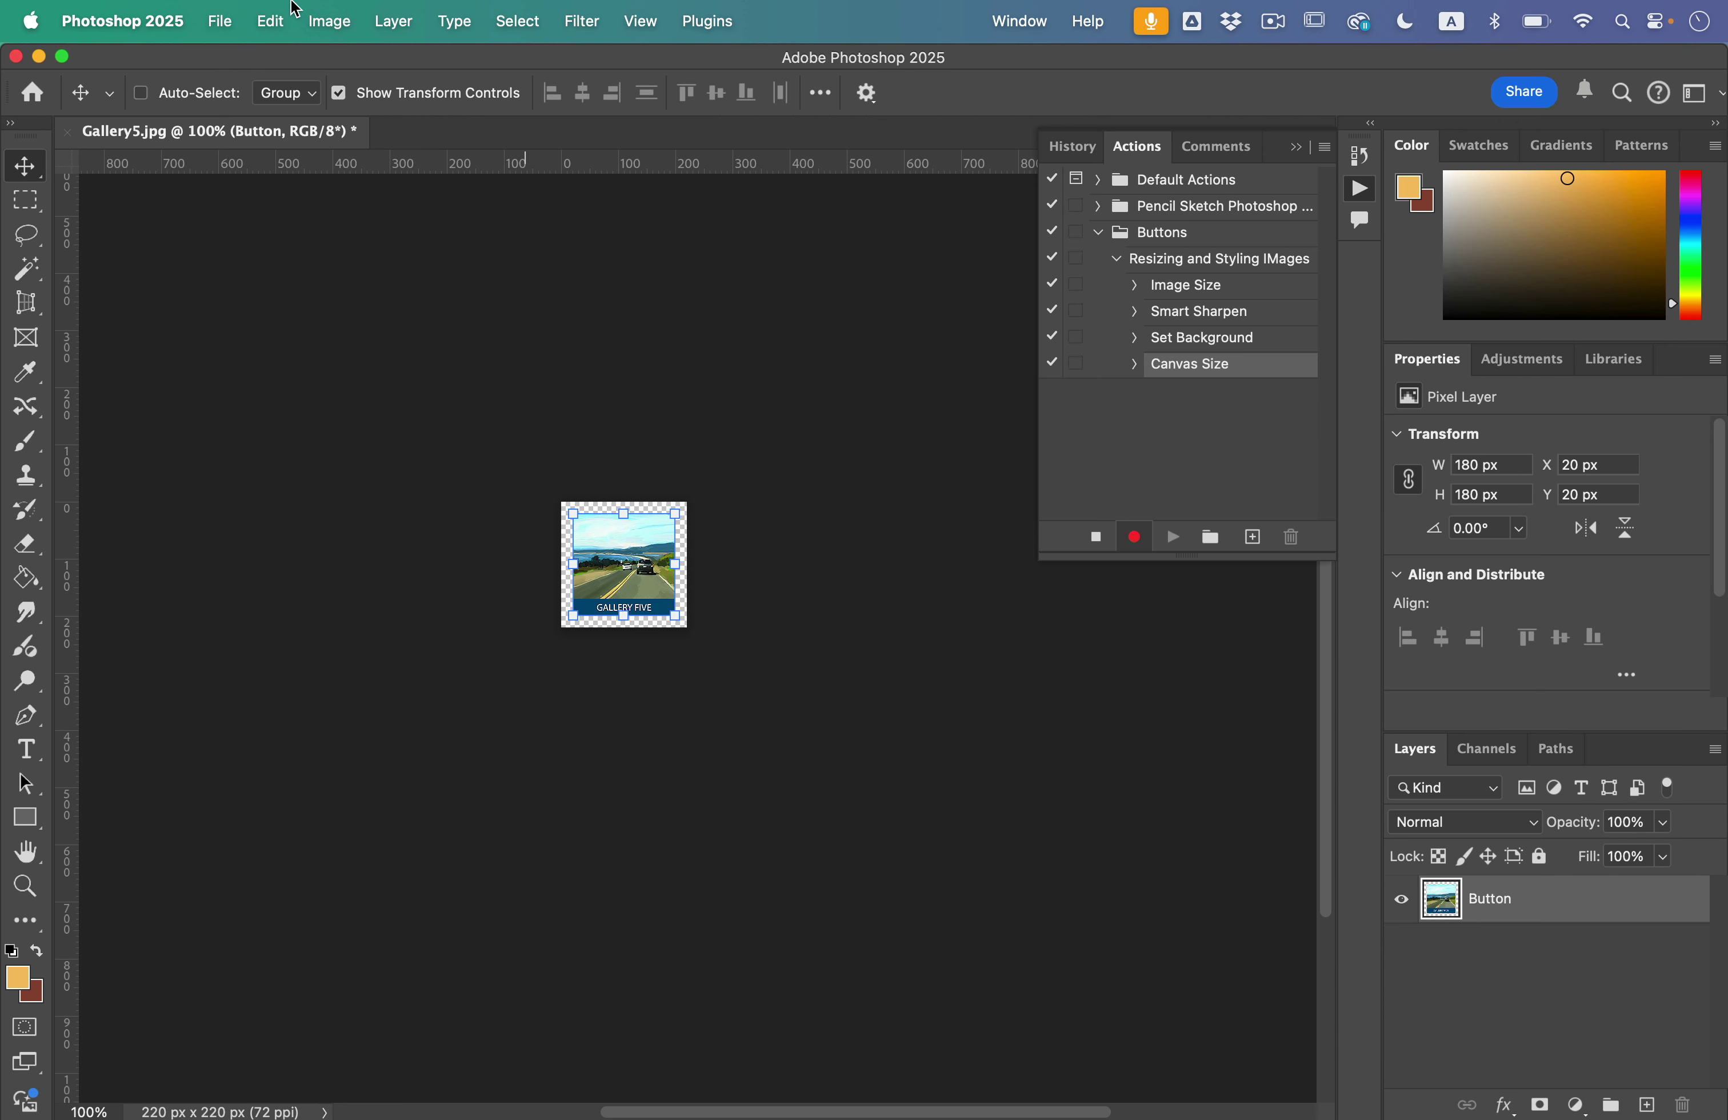
- Give the Button layer a Multiply drop shadow (27% opacity, 30° angle, 9 px distance, 19% spread, 18 px size) and a 1 px inside dark blue stroke
click(394, 21)
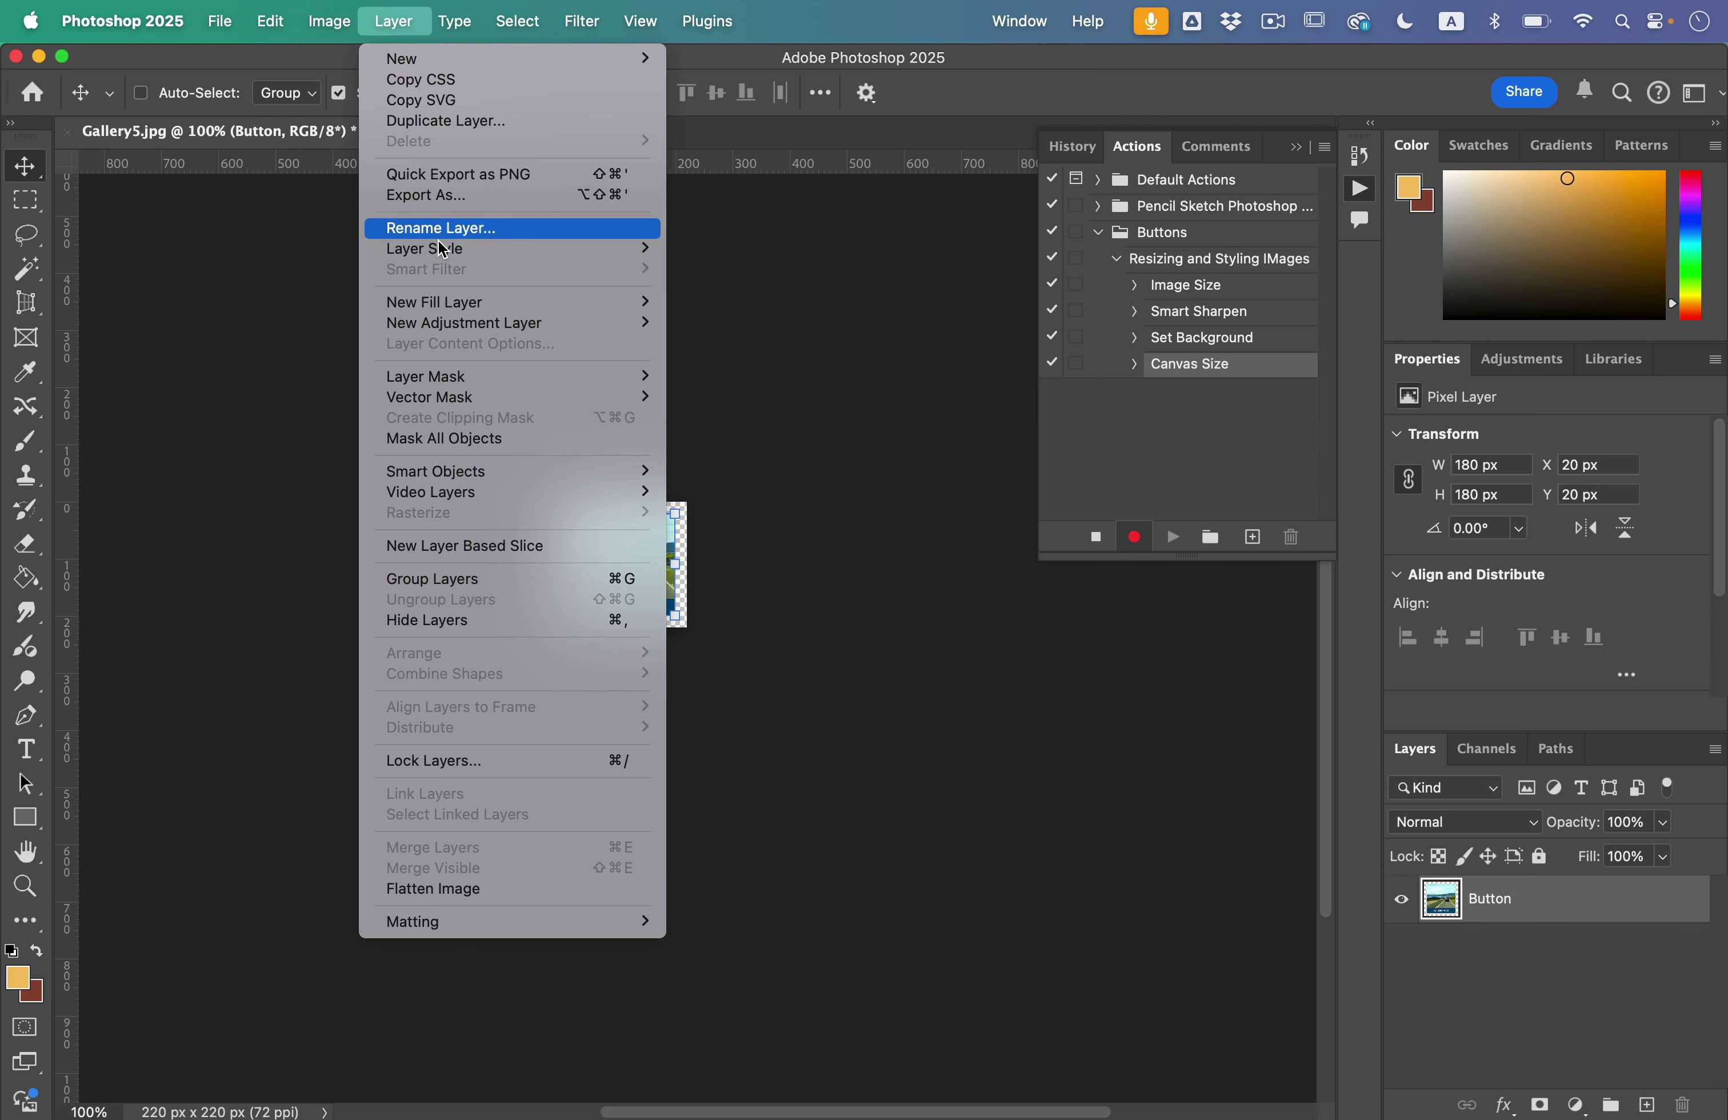
mouse_move(466, 249)
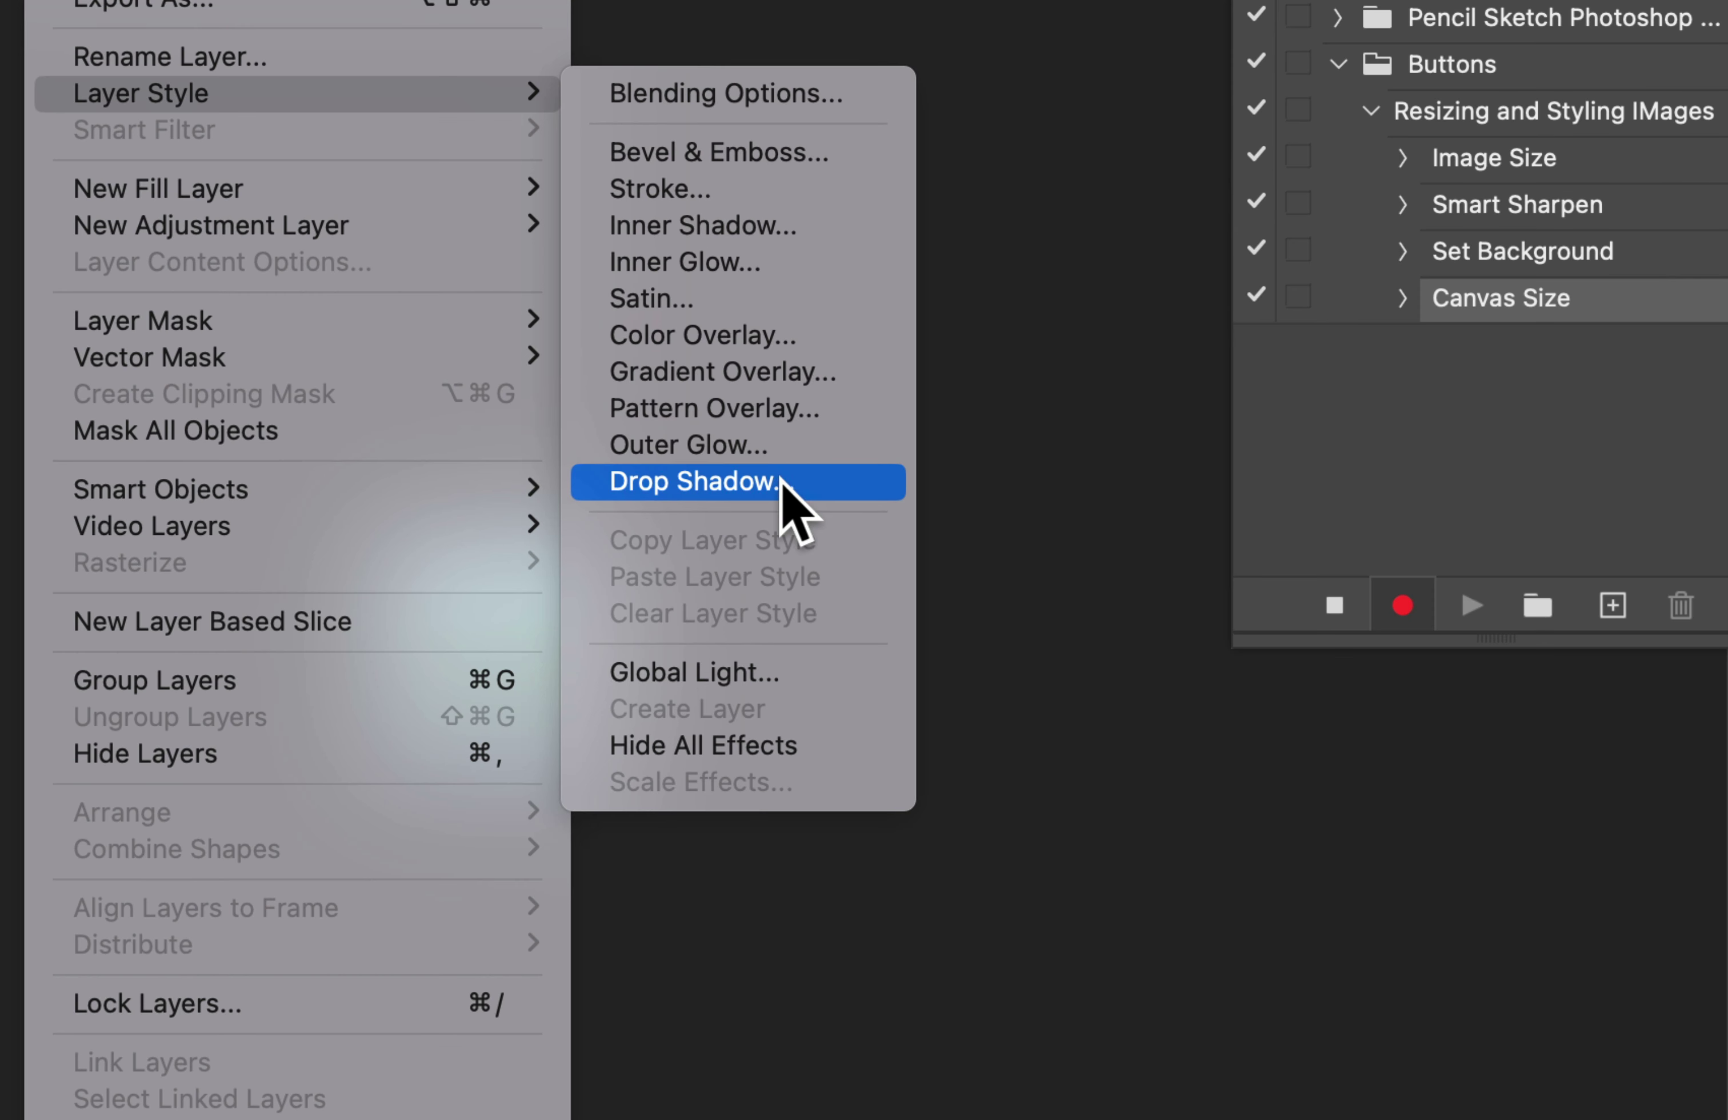
click(796, 467)
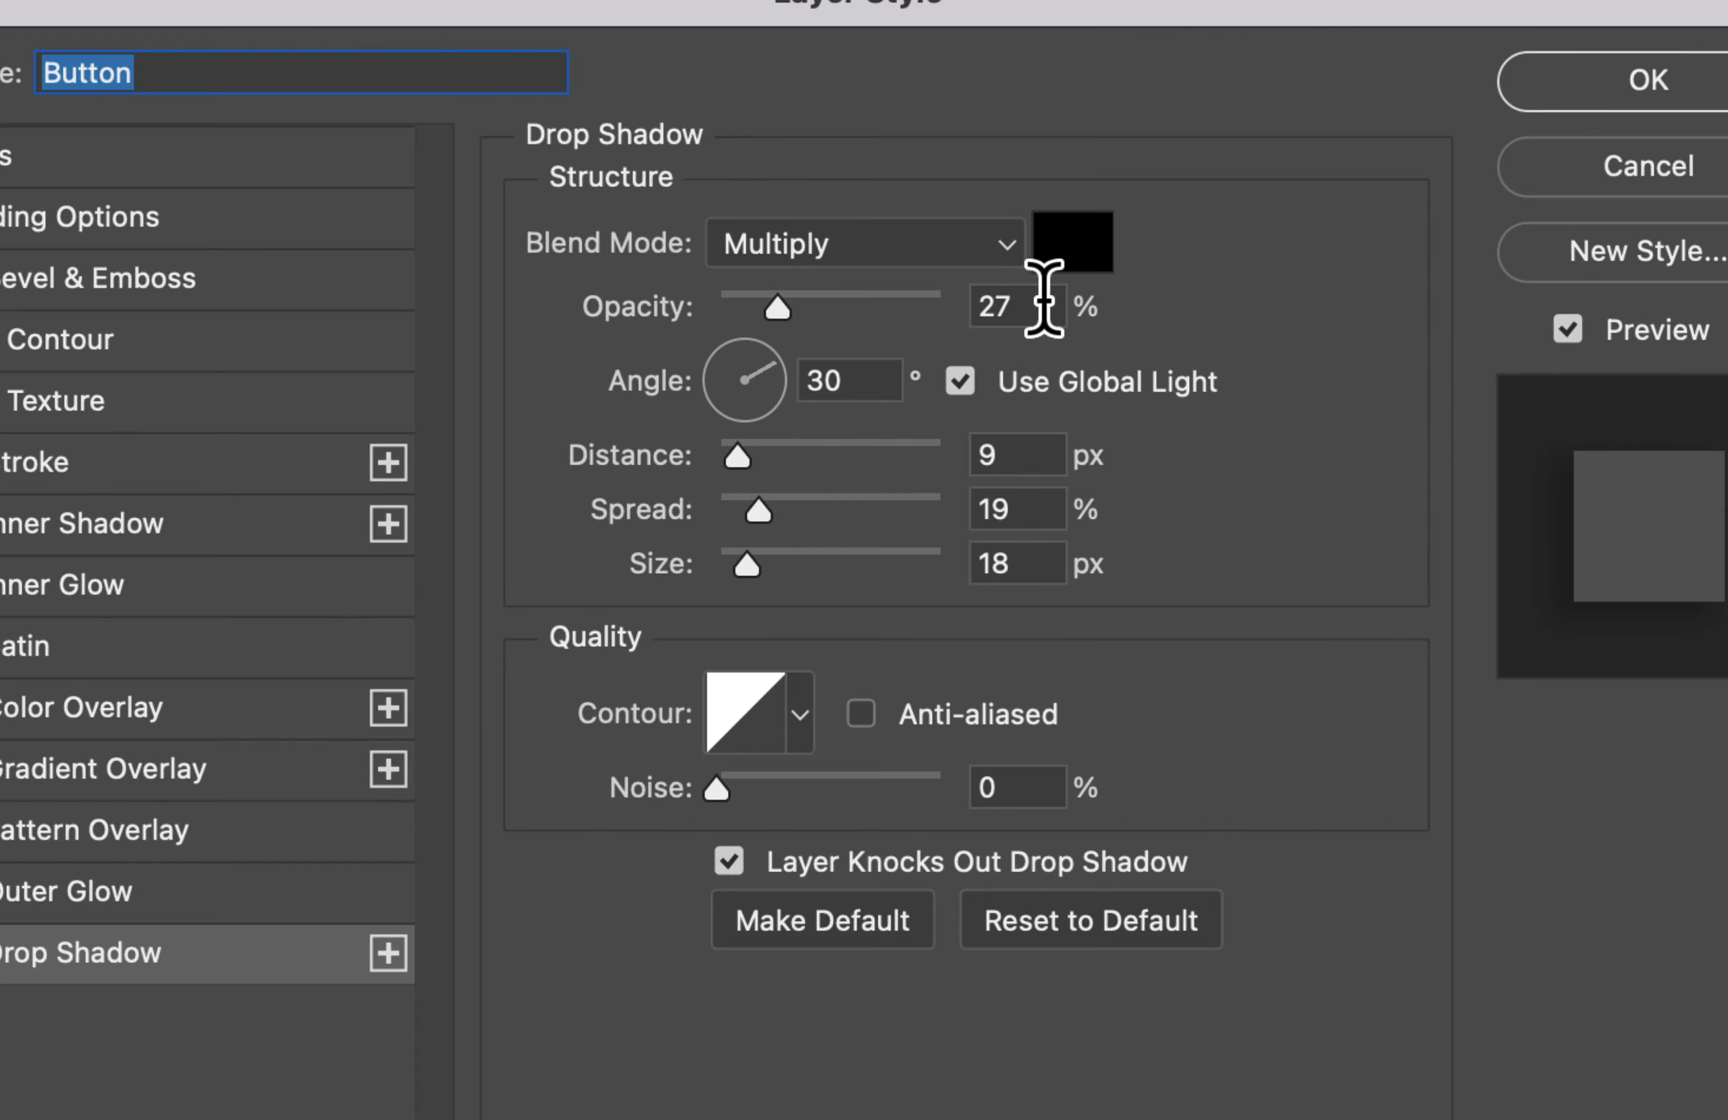
click(844, 377)
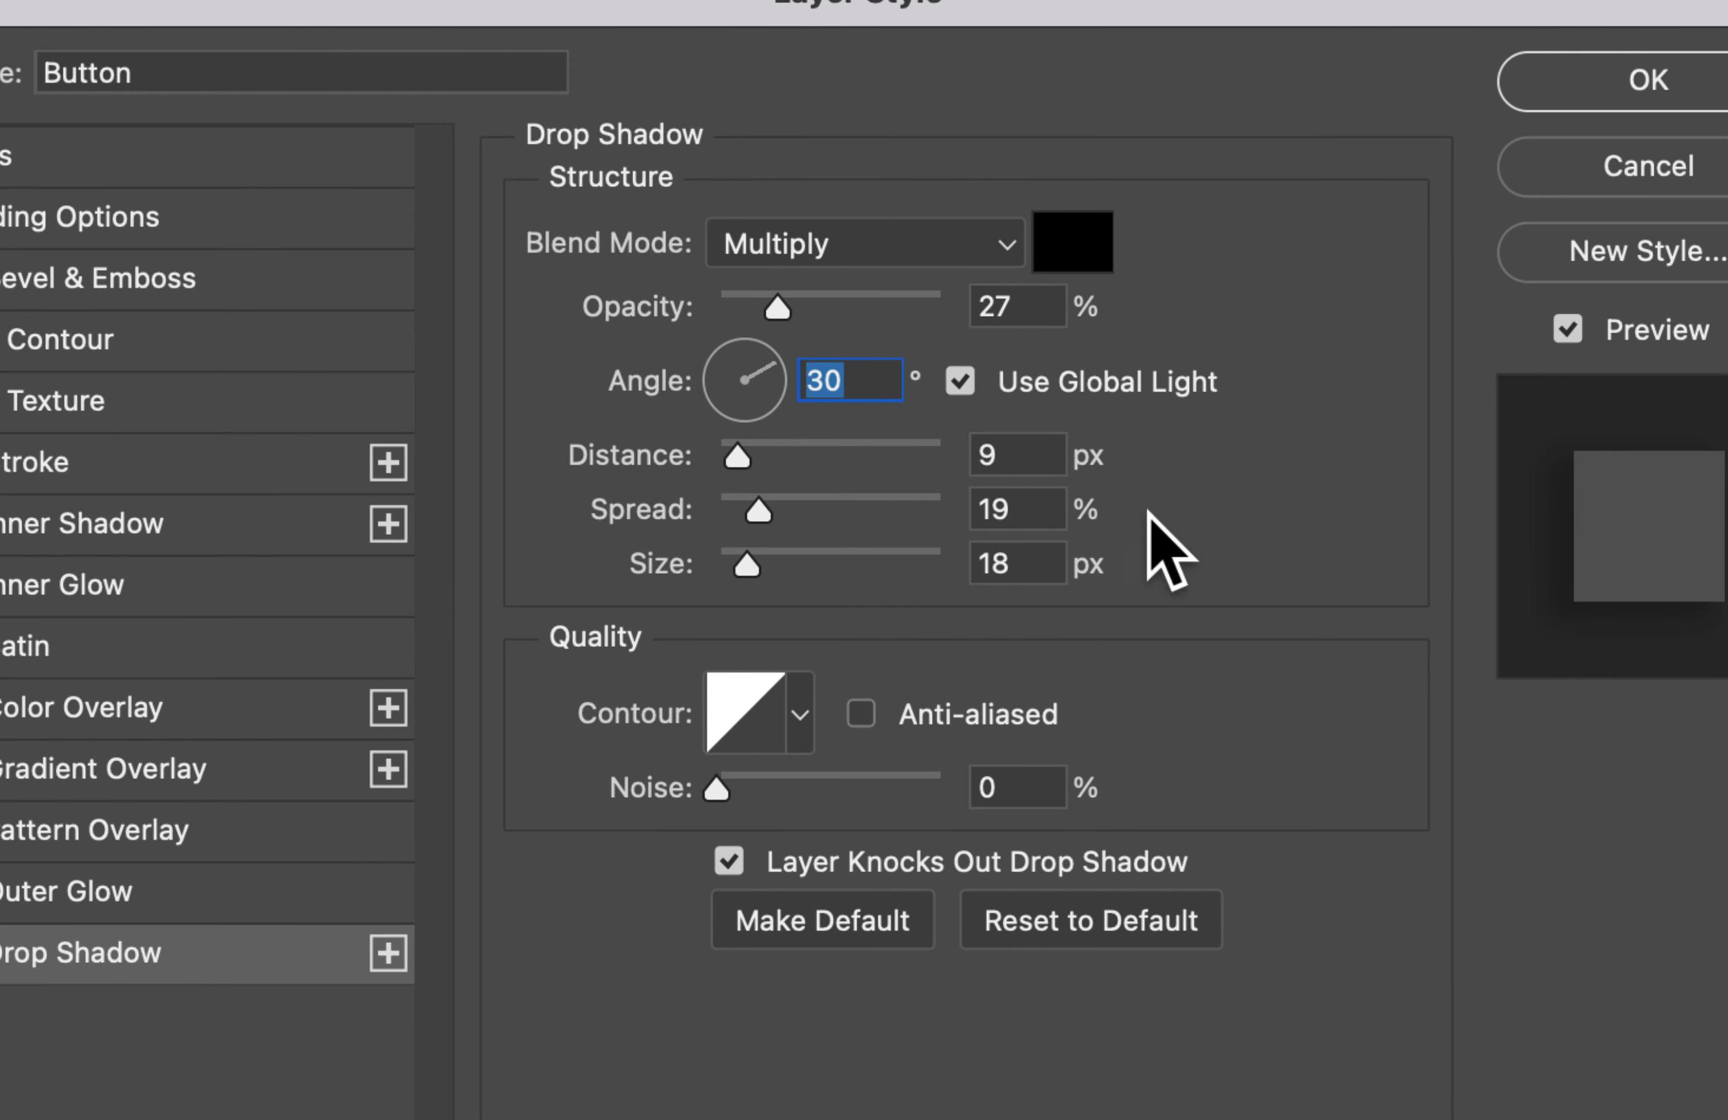
click(1042, 458)
click(1034, 503)
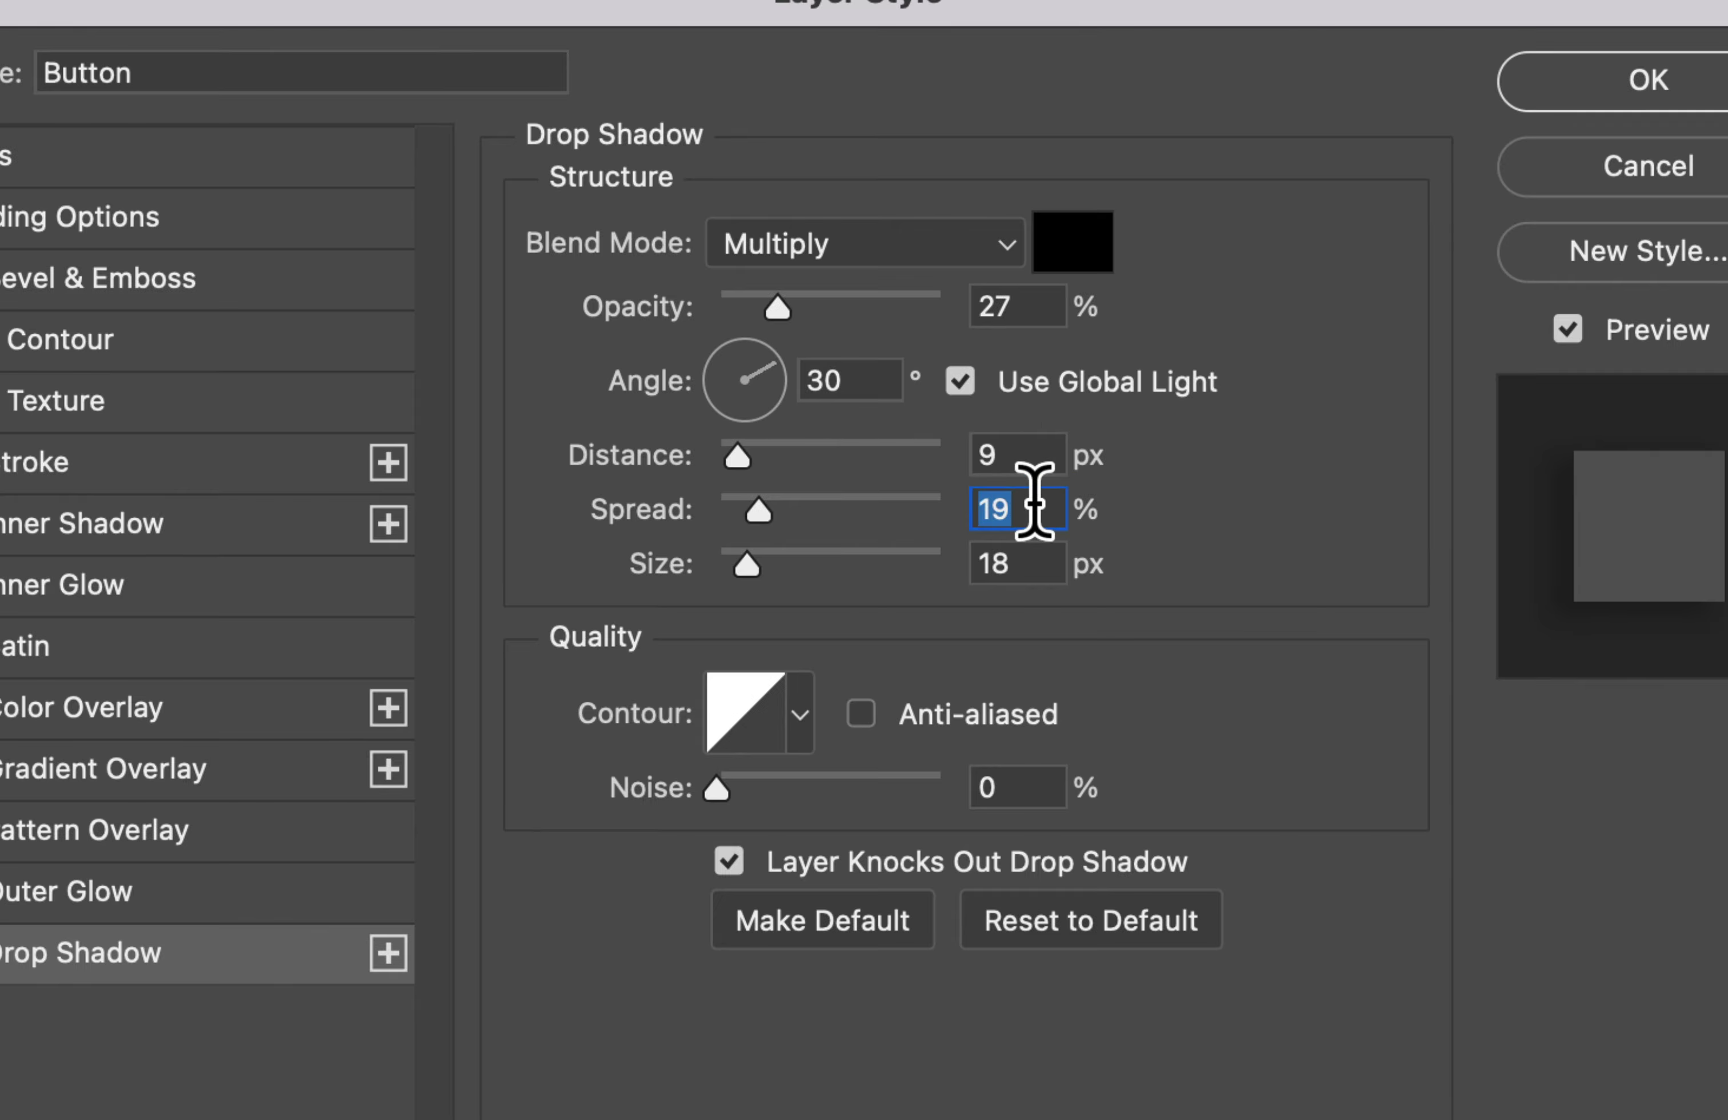
click(1043, 564)
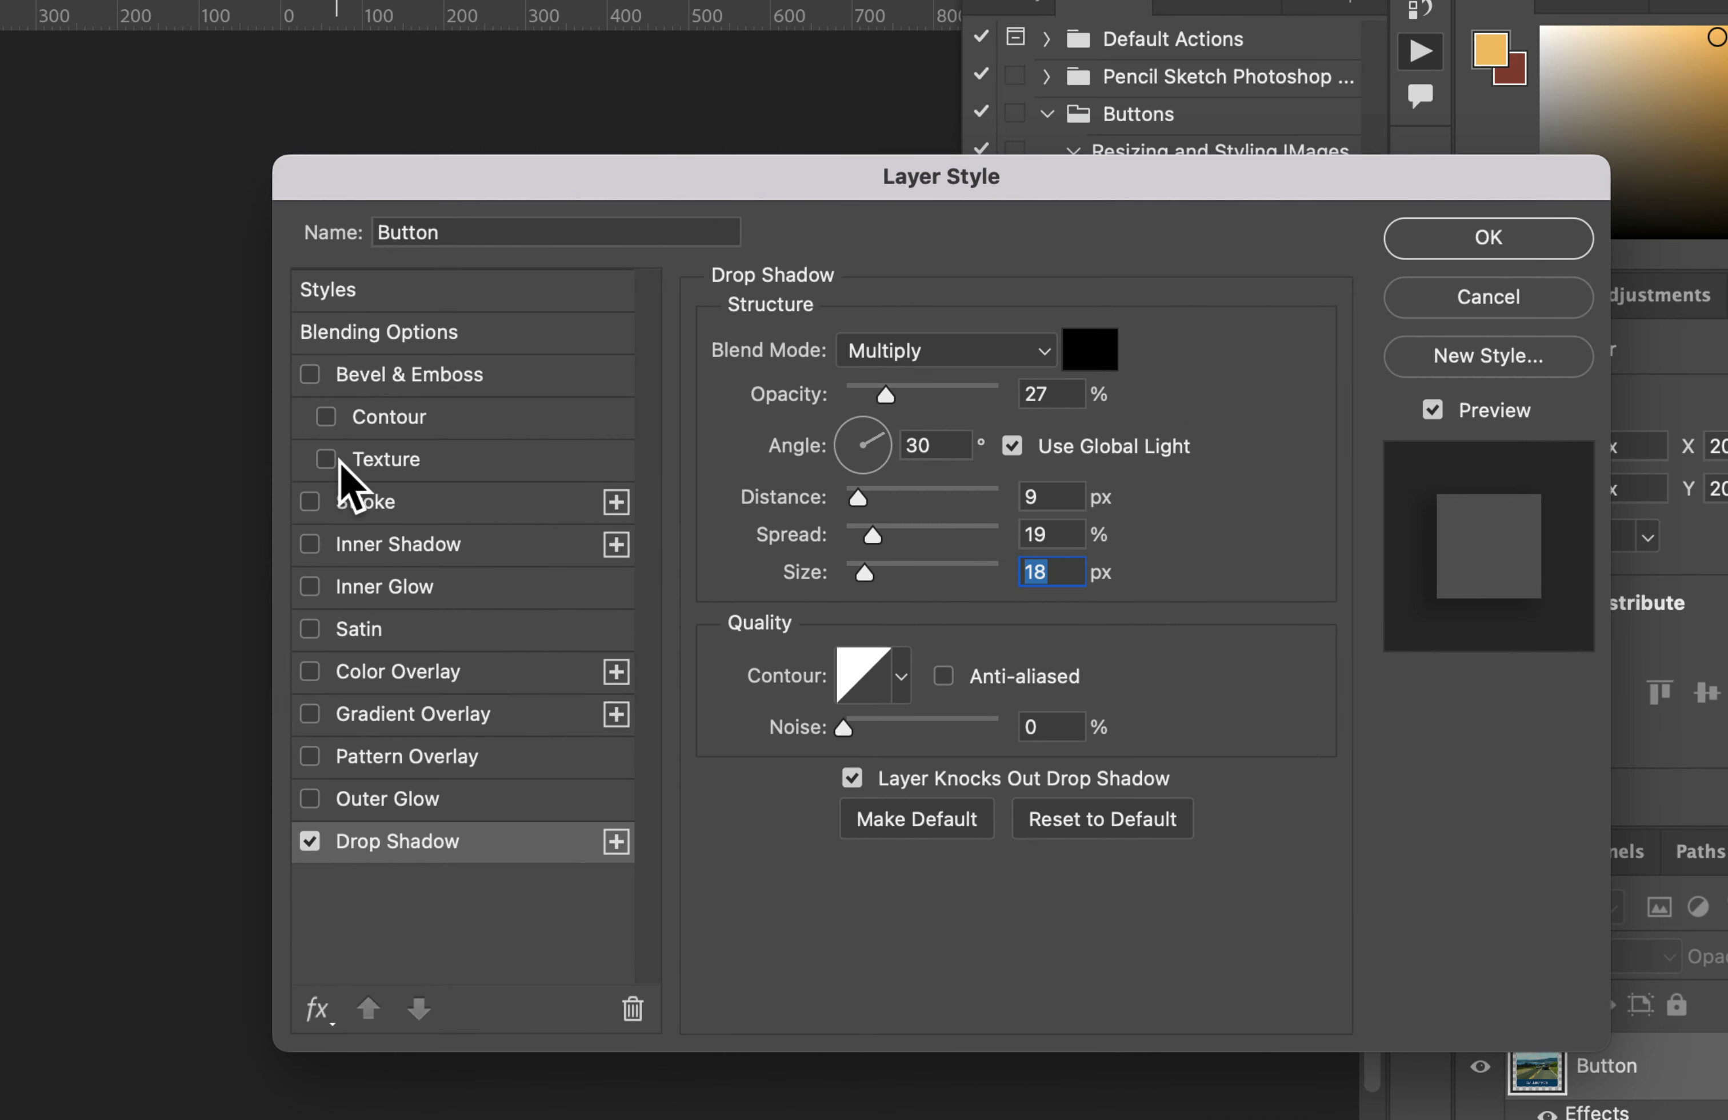
click(368, 501)
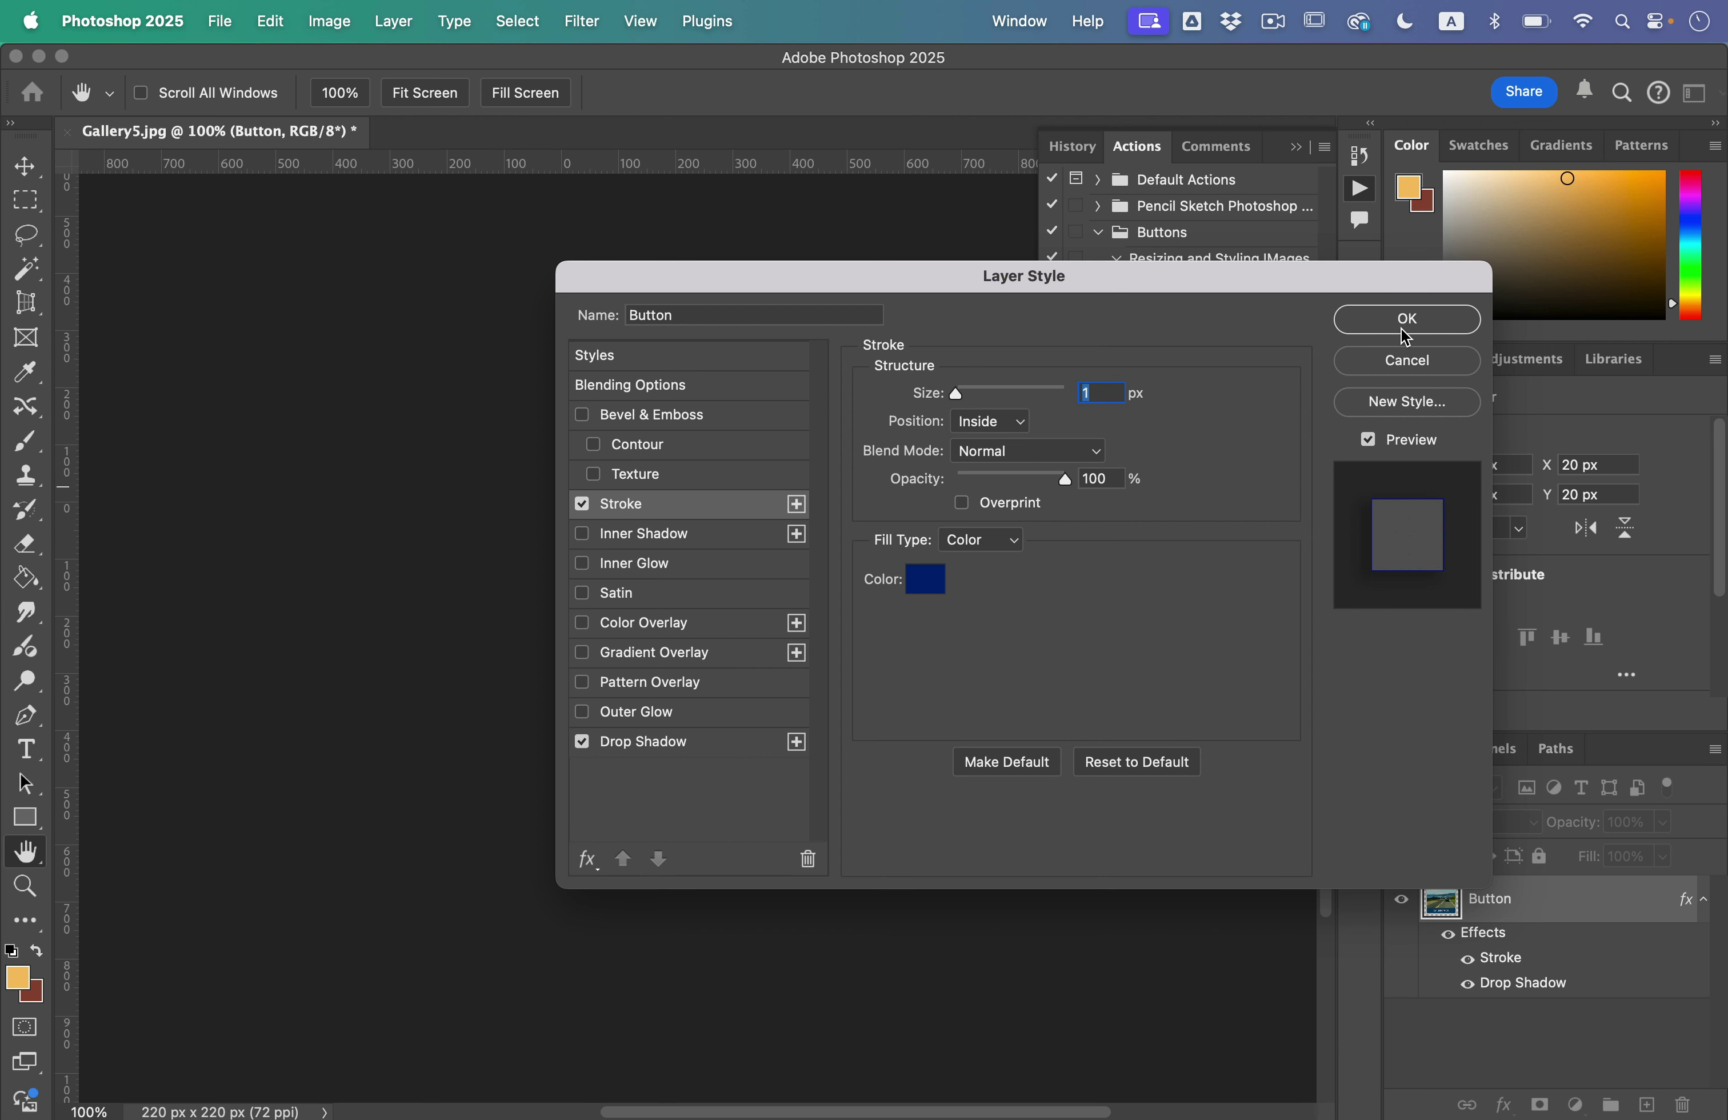
click(1404, 331)
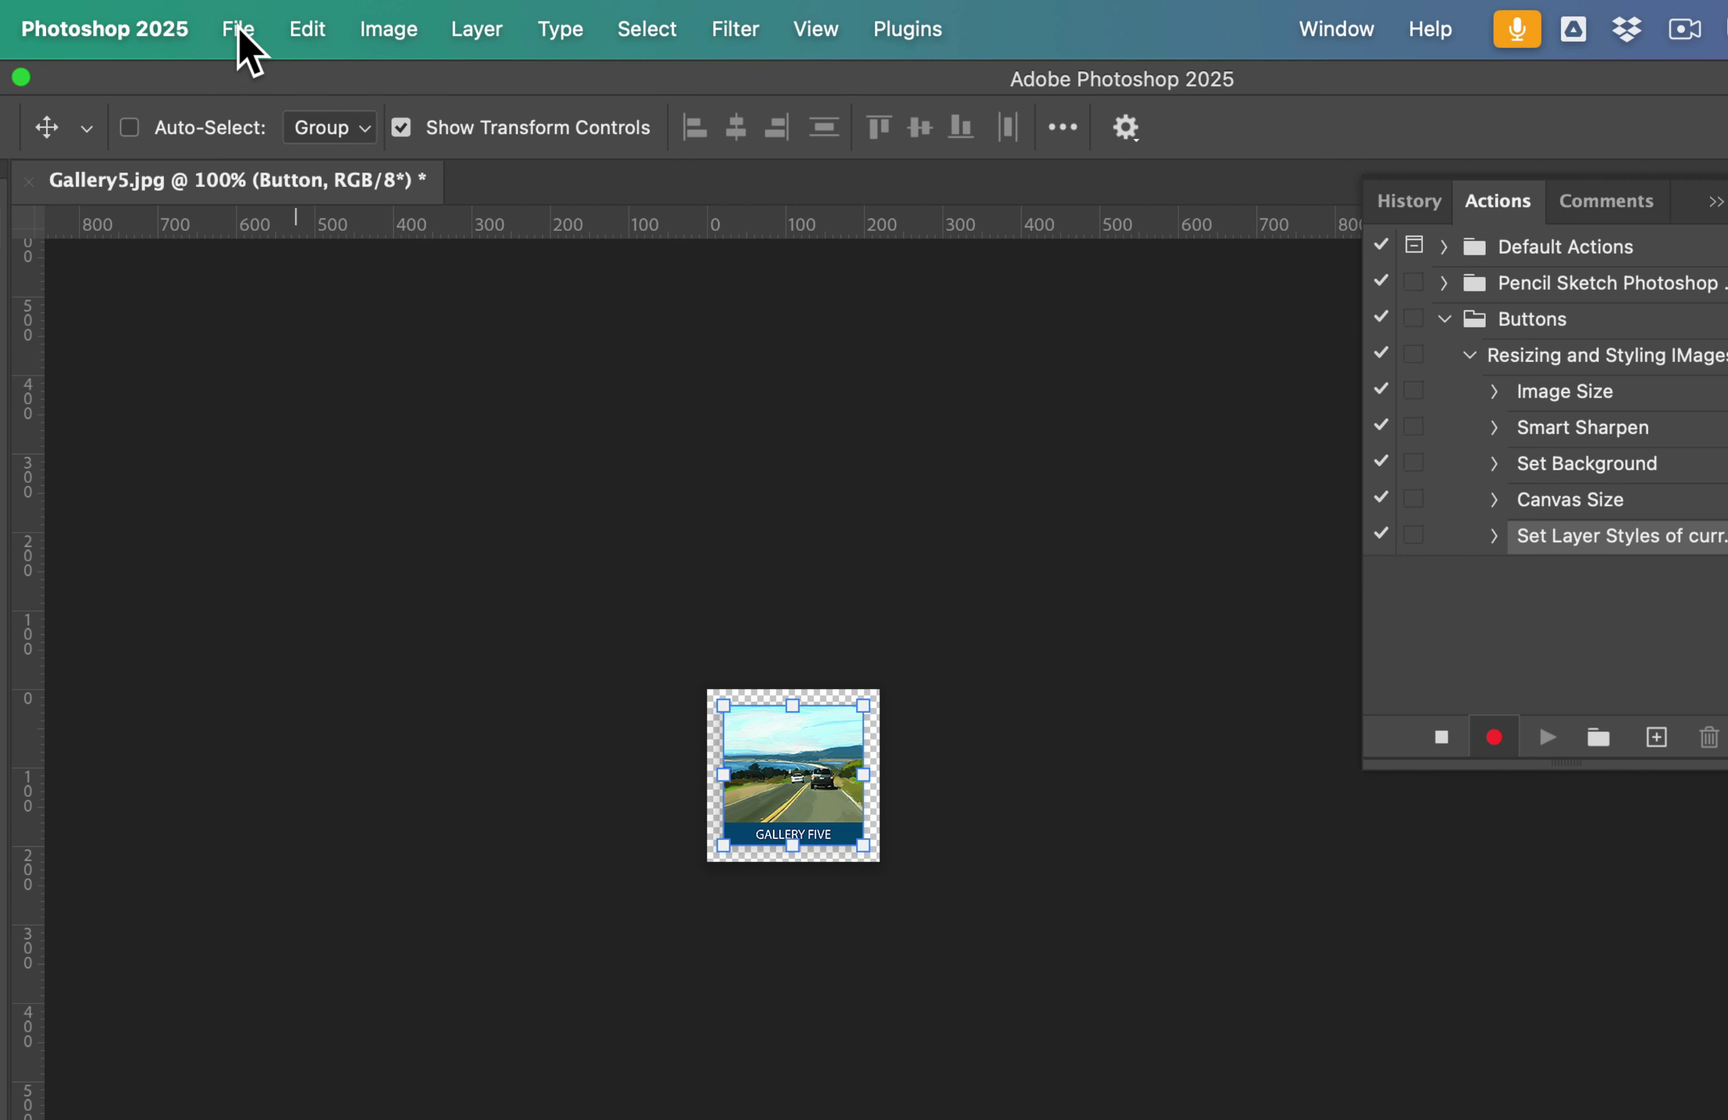
- Save the document as Gallery5.psd in Photoshop format in the Buttons folder, with Maximize Compatibility on
click(220, 21)
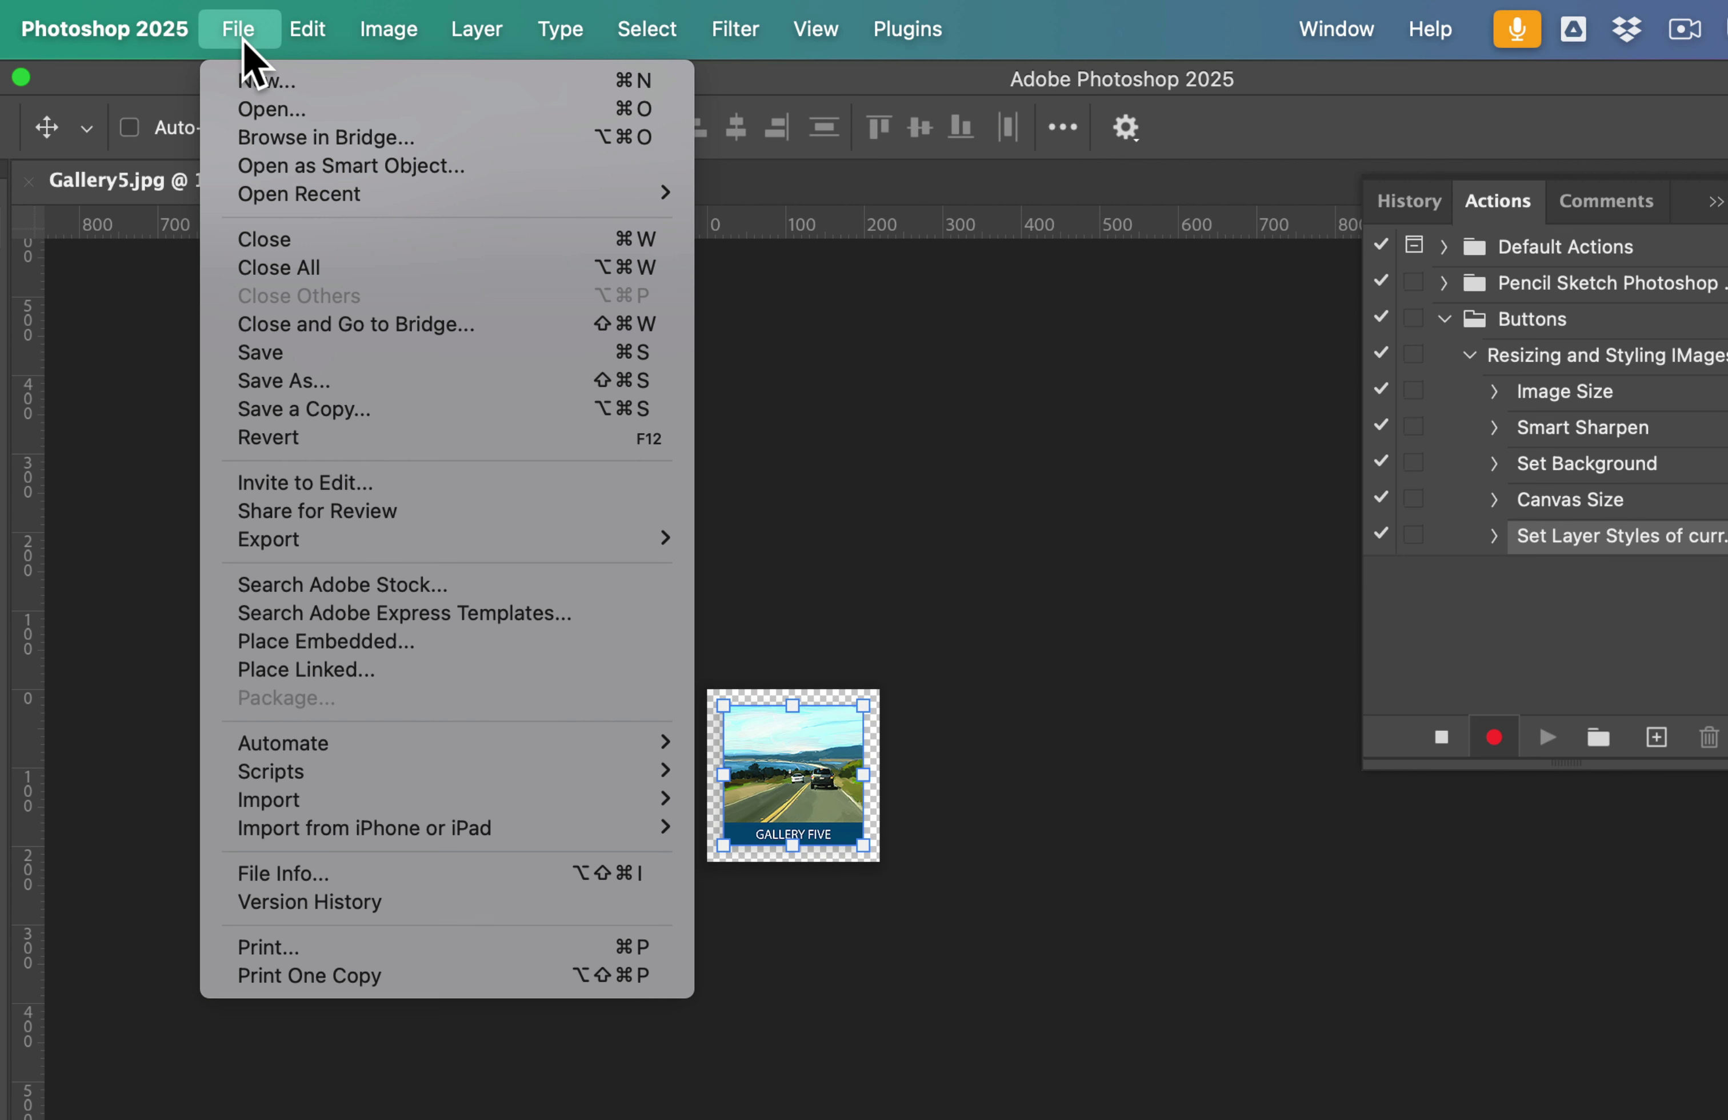
click(309, 380)
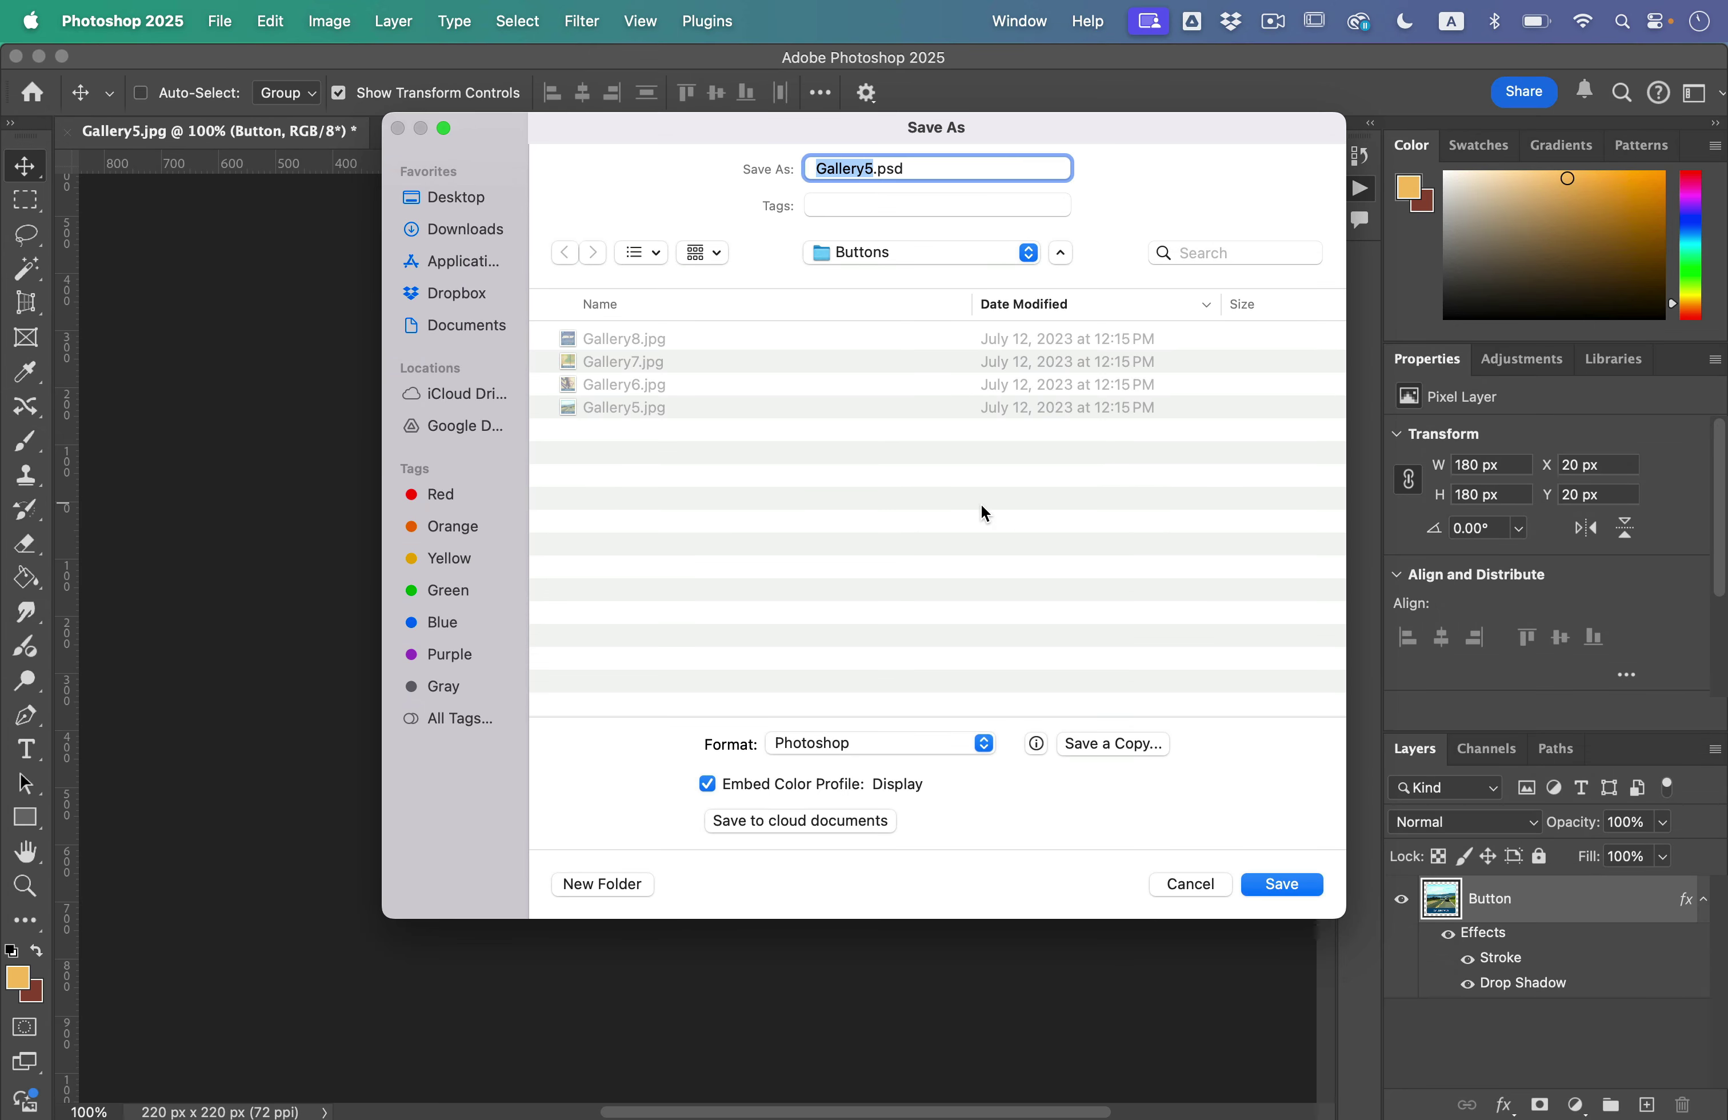
click(1293, 891)
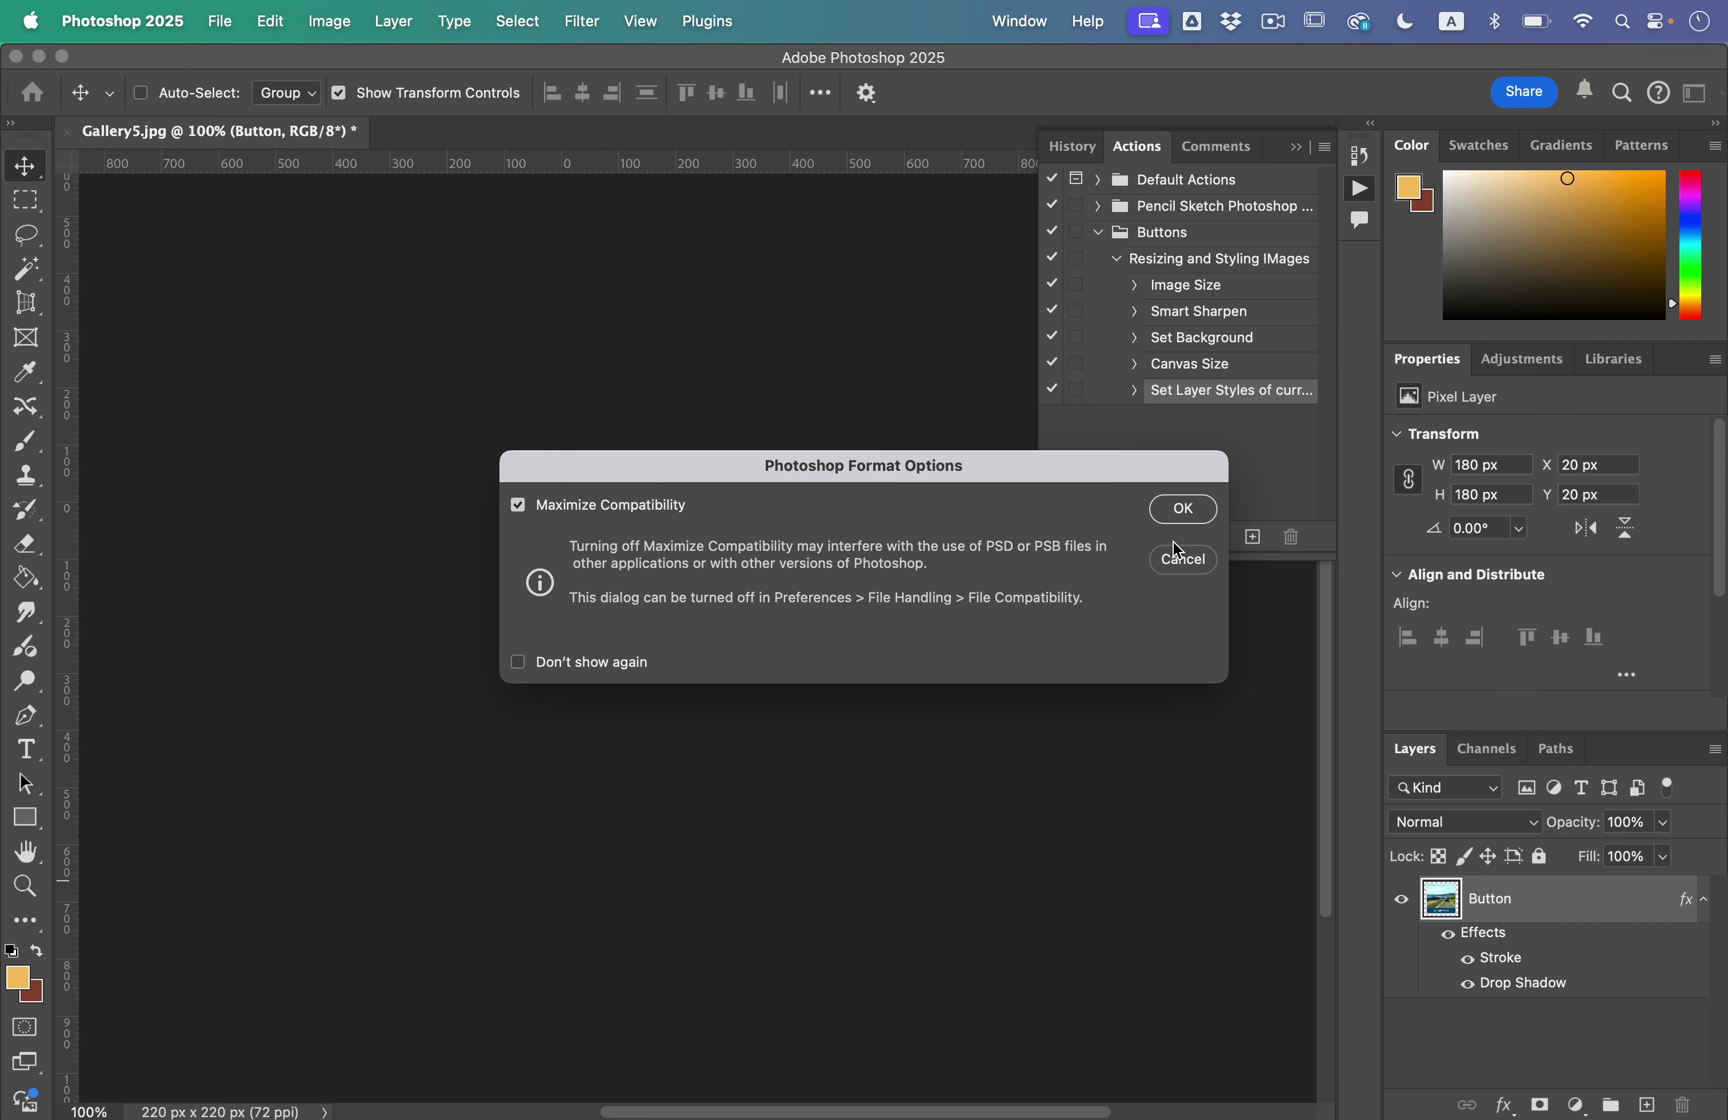
click(1183, 510)
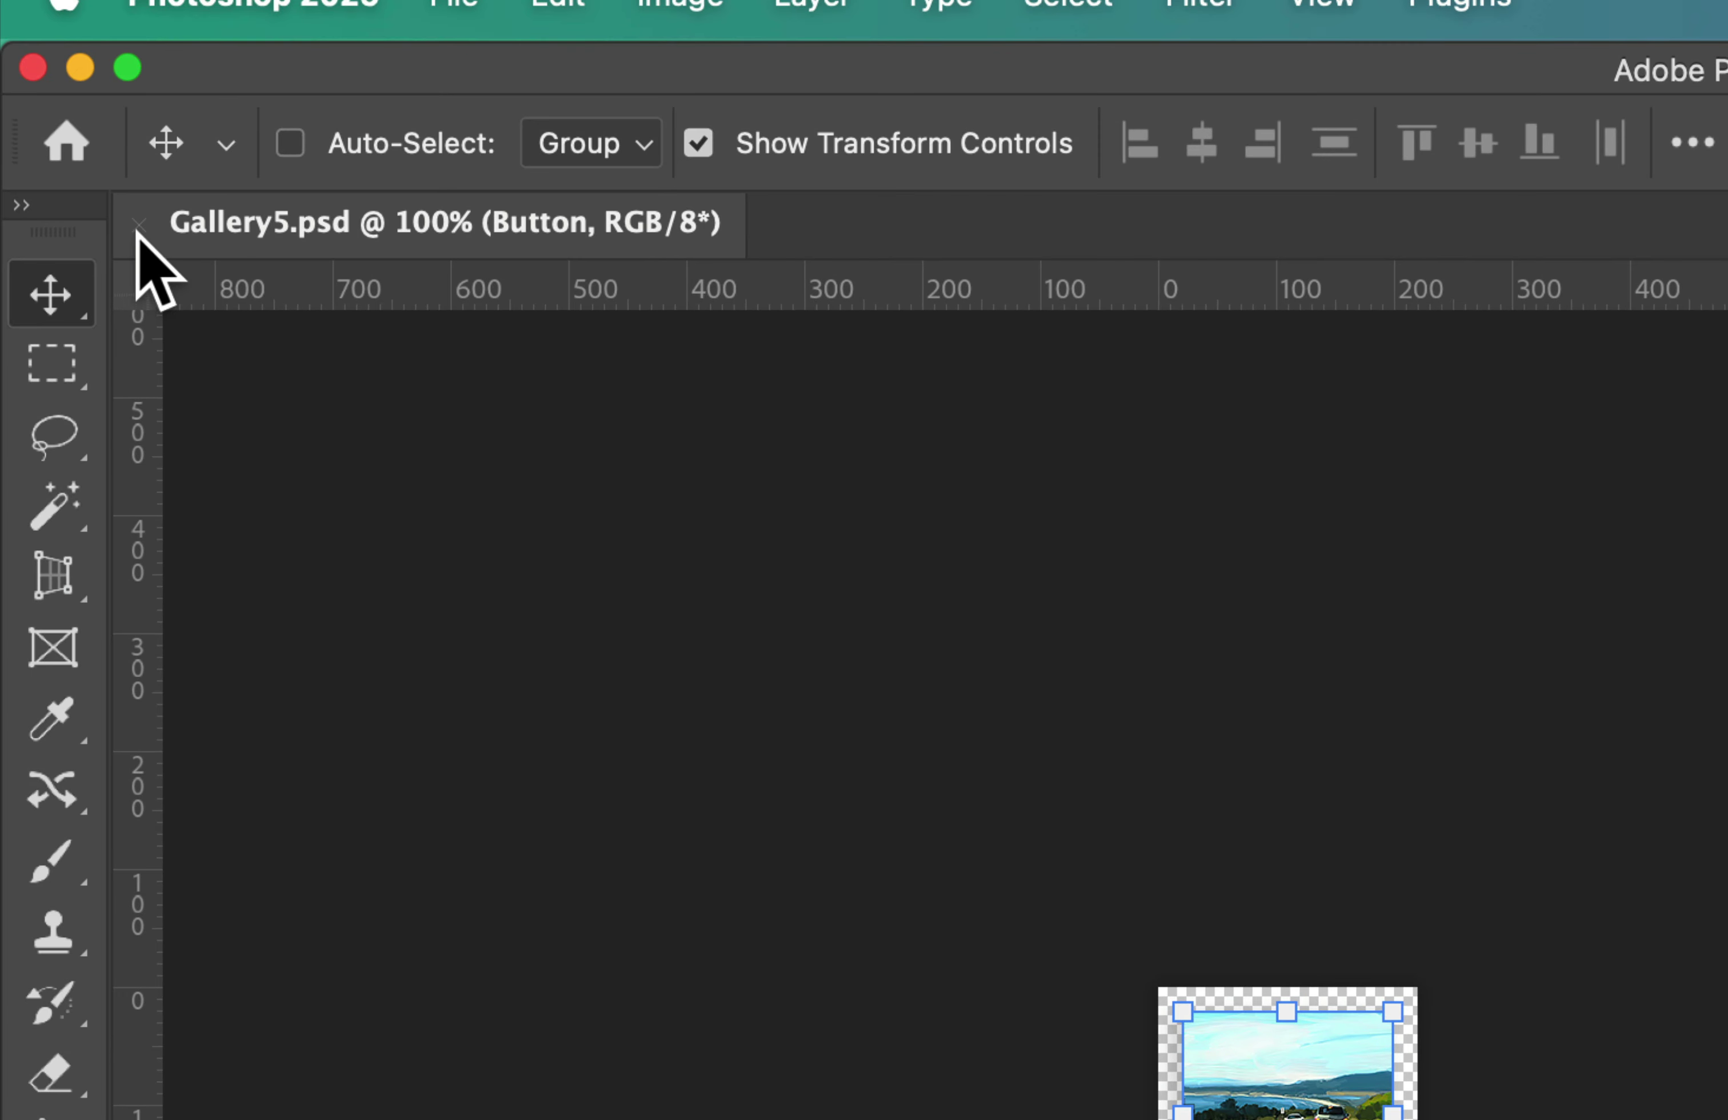
- Close Gallery5.psd so the closing is recorded, and stop recording the action
click(140, 226)
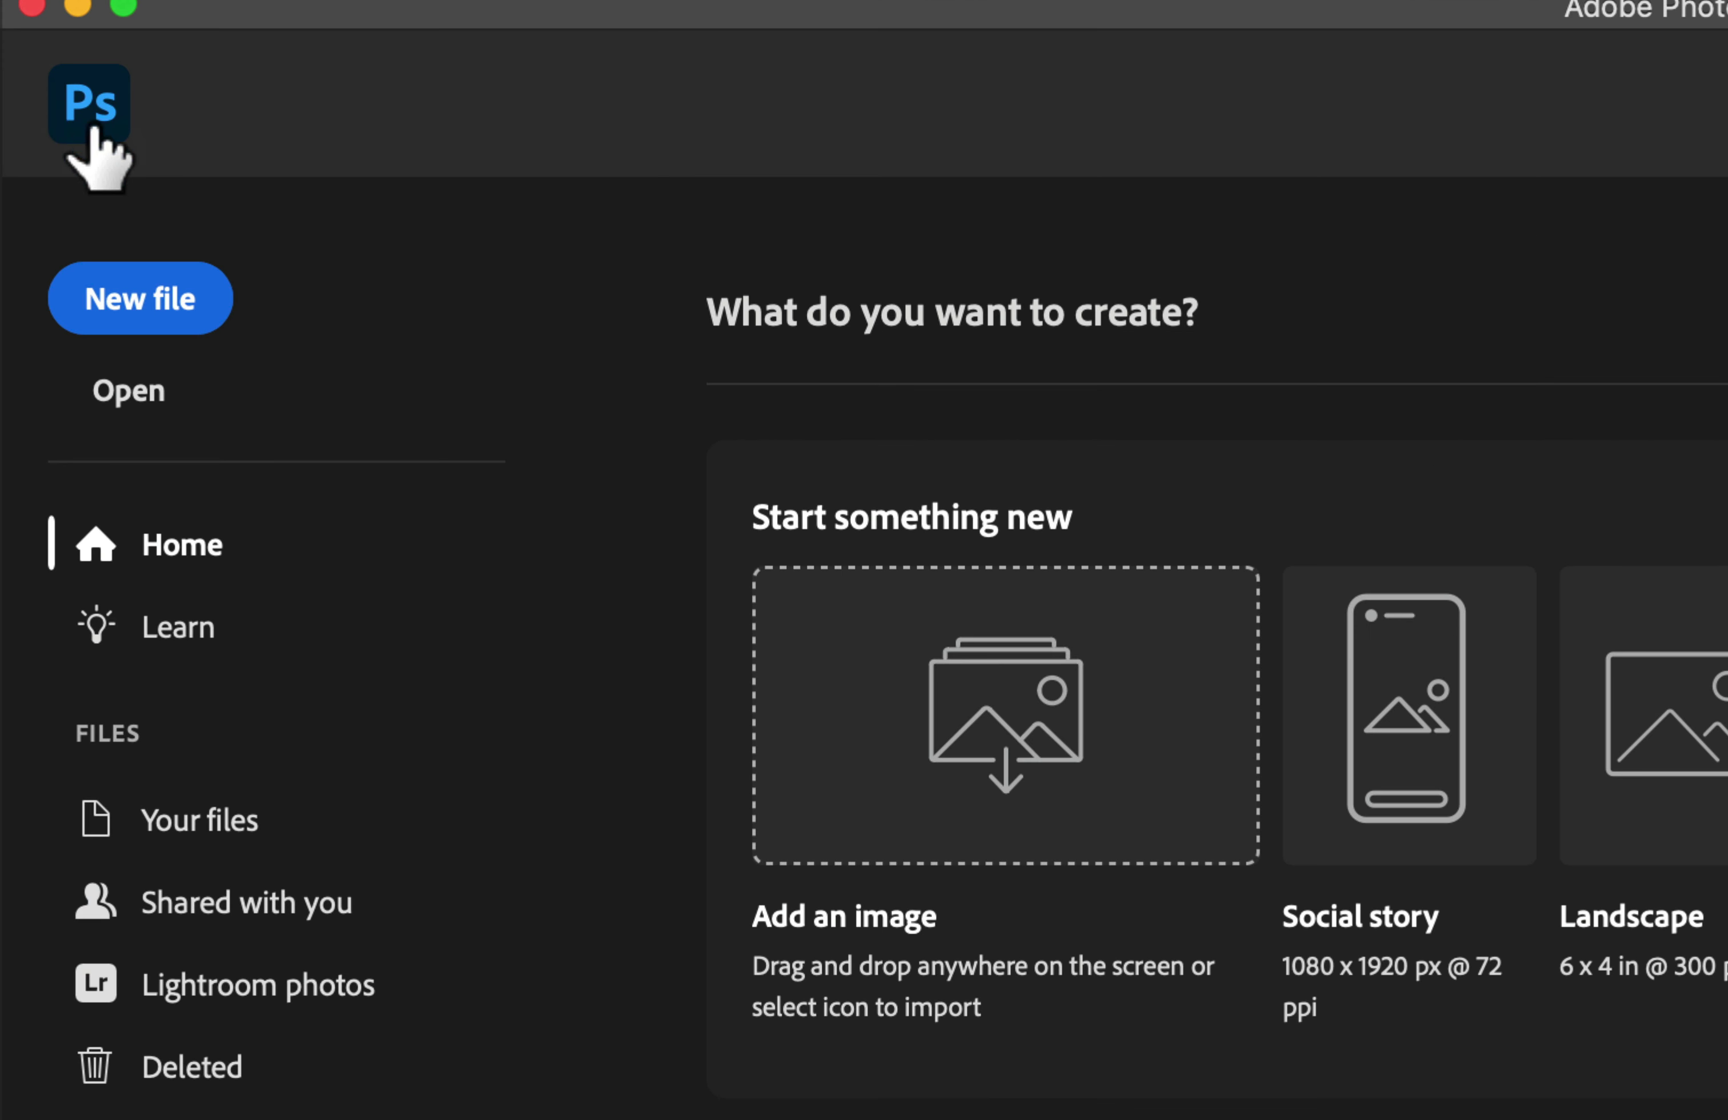
click(45, 106)
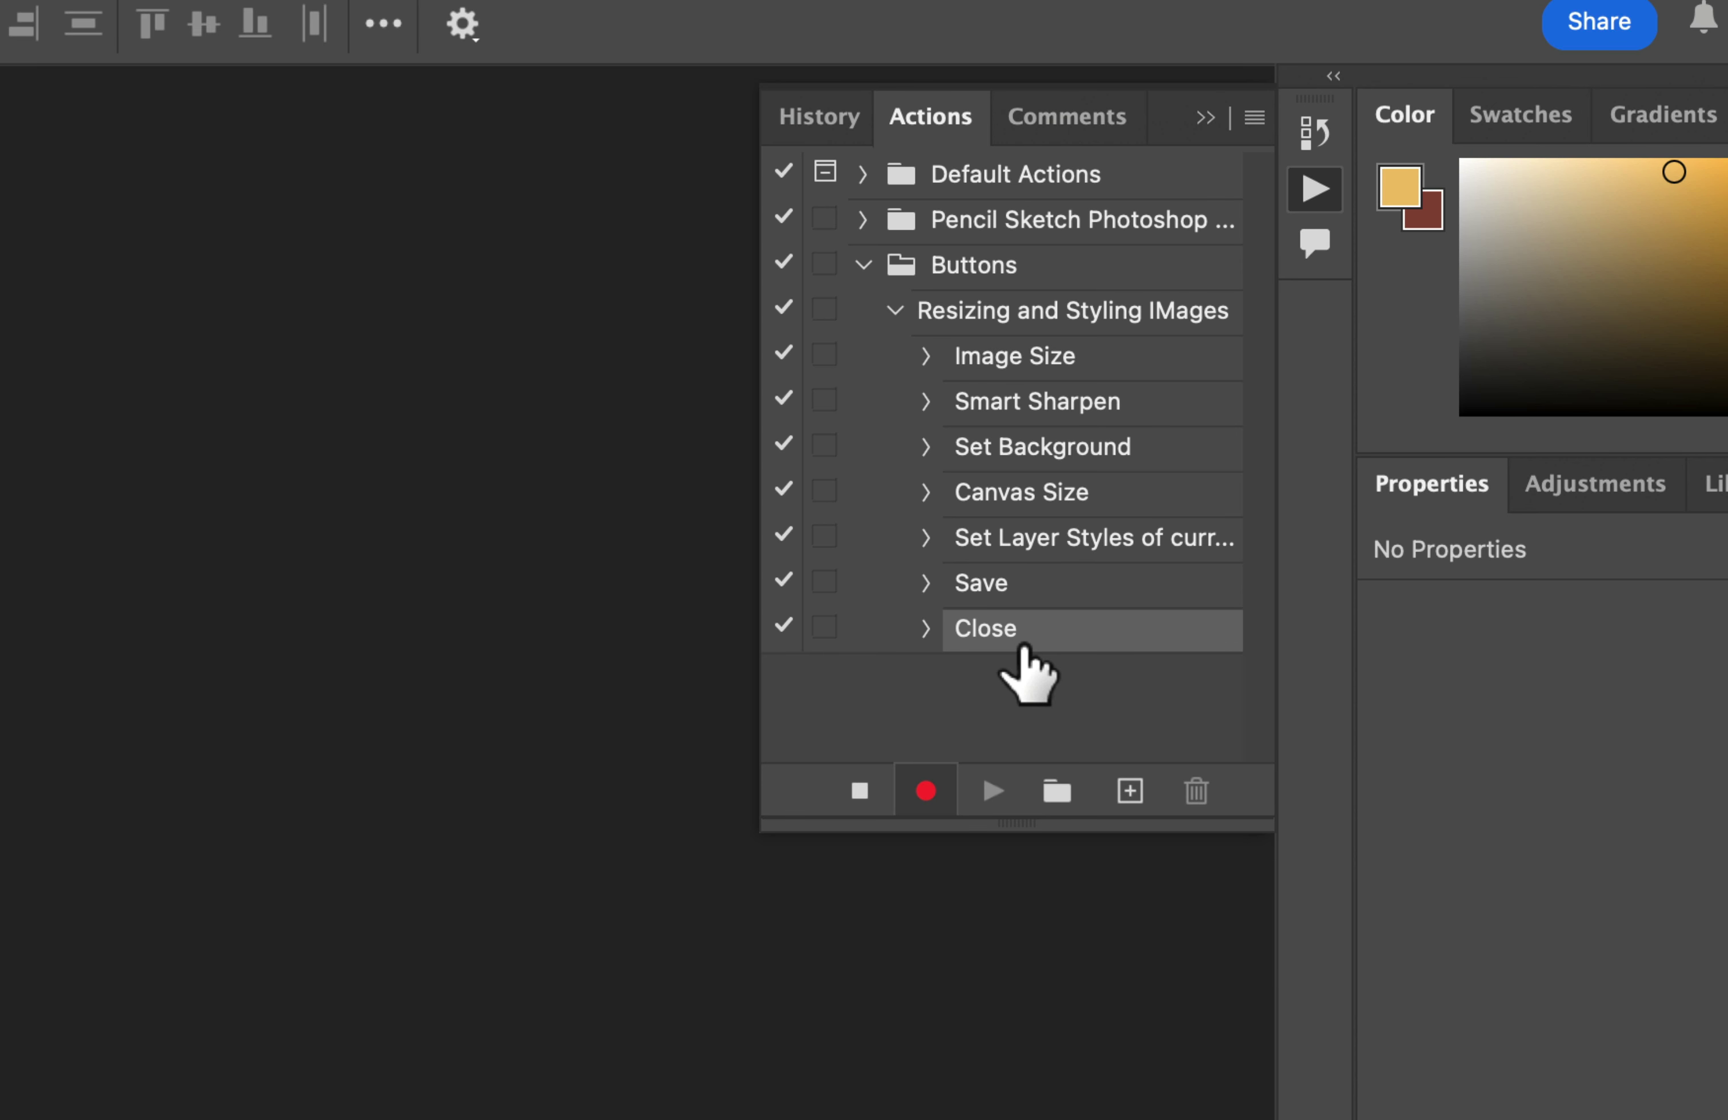
click(854, 793)
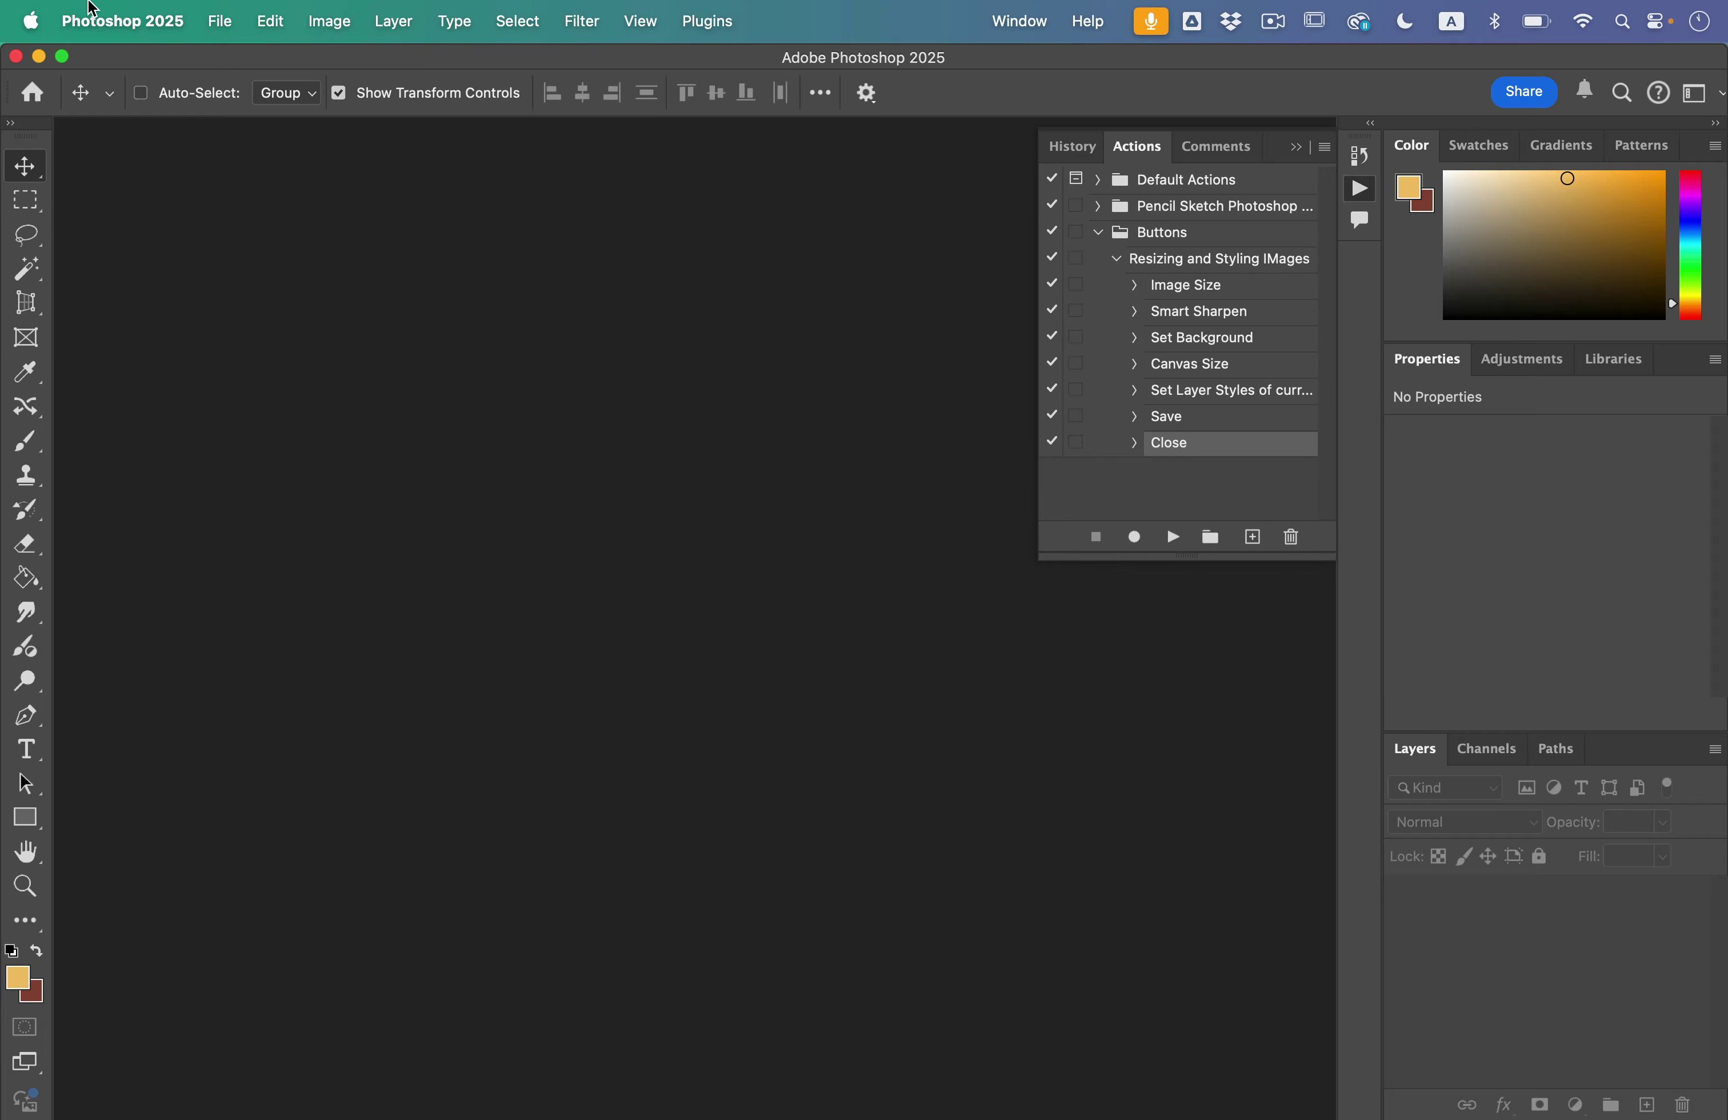
- Open Gallery6.jpg, Gallery7.jpg and Gallery8.jpg together from the Buttons folder
click(229, 21)
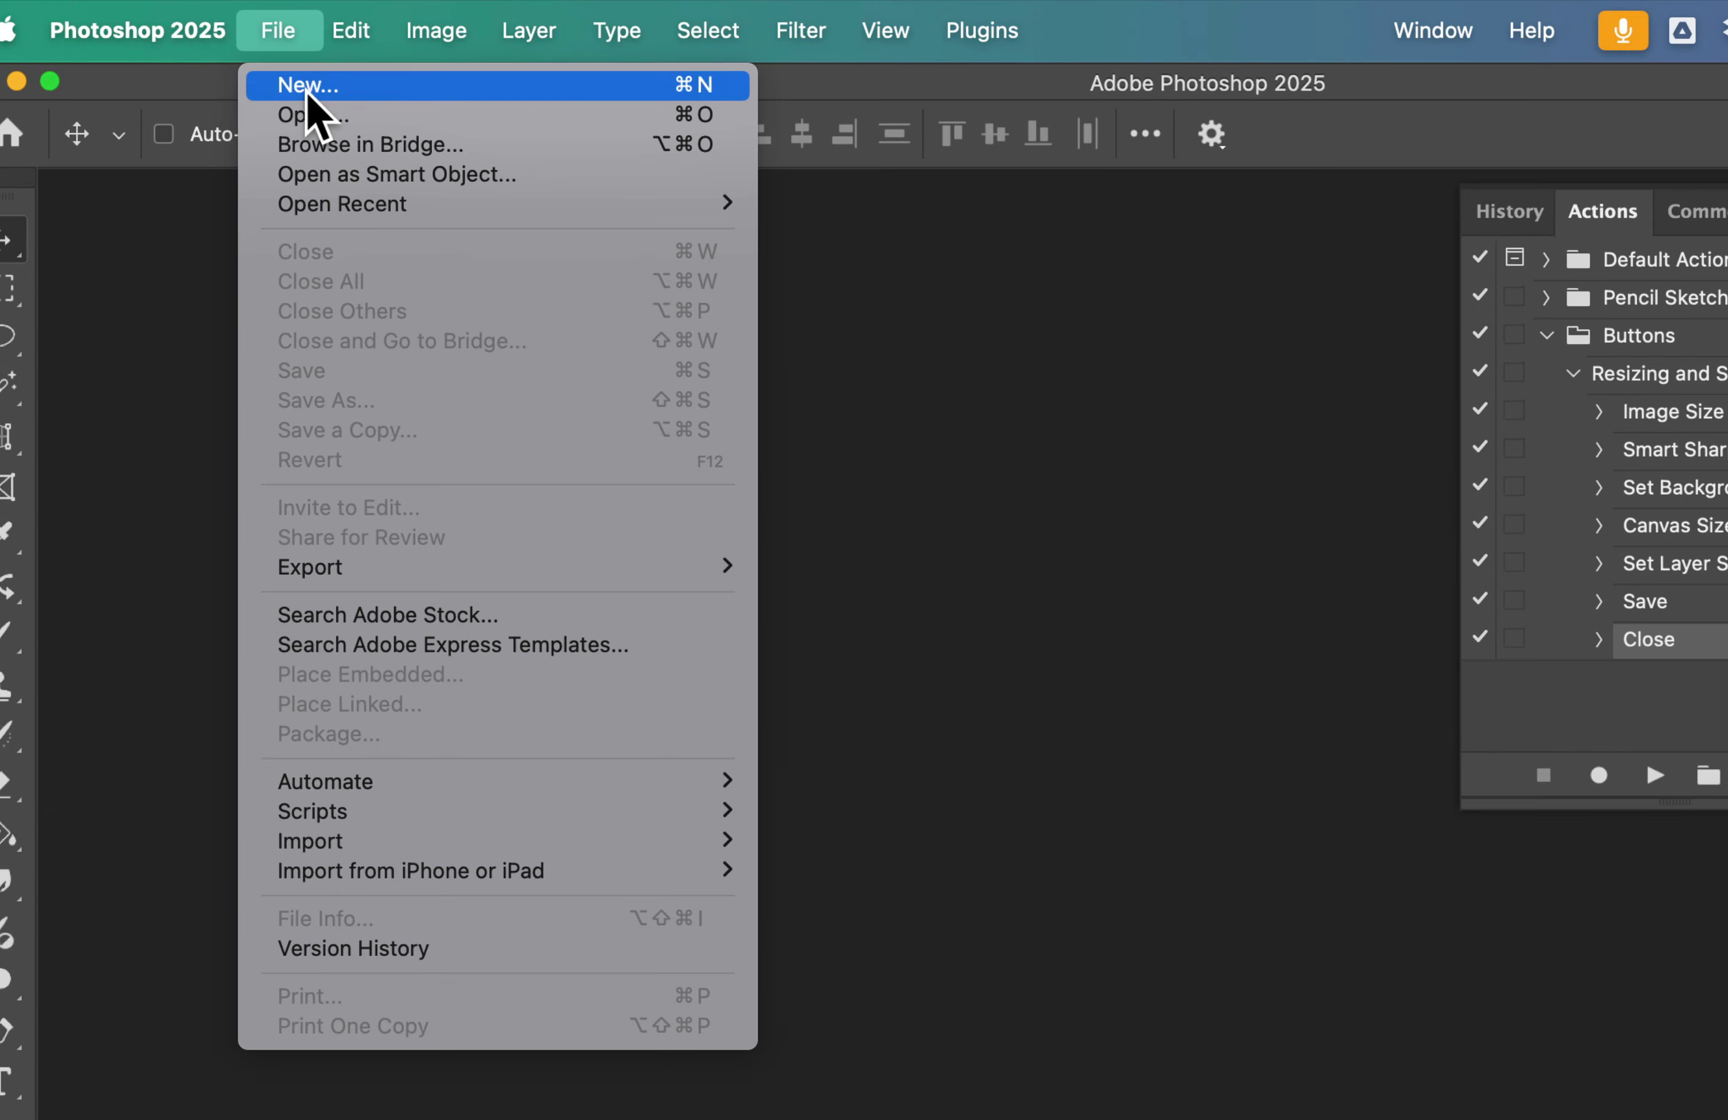
click(327, 146)
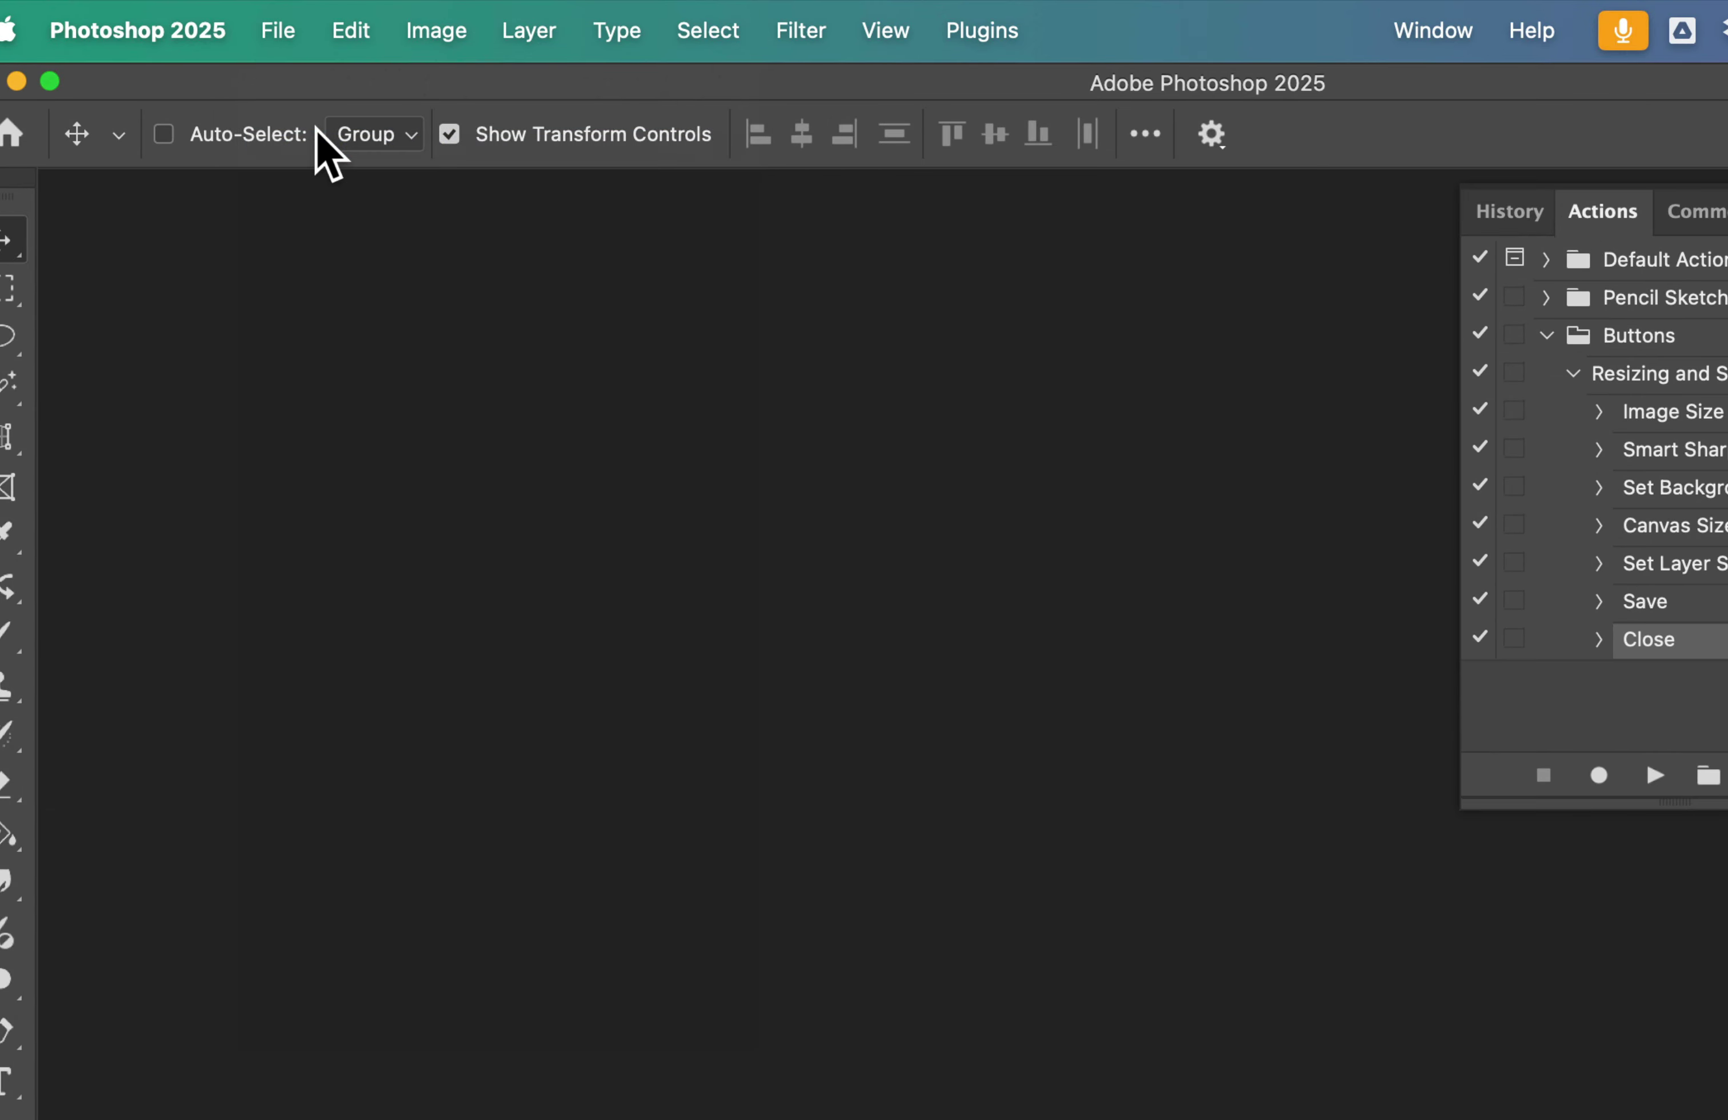
click(219, 21)
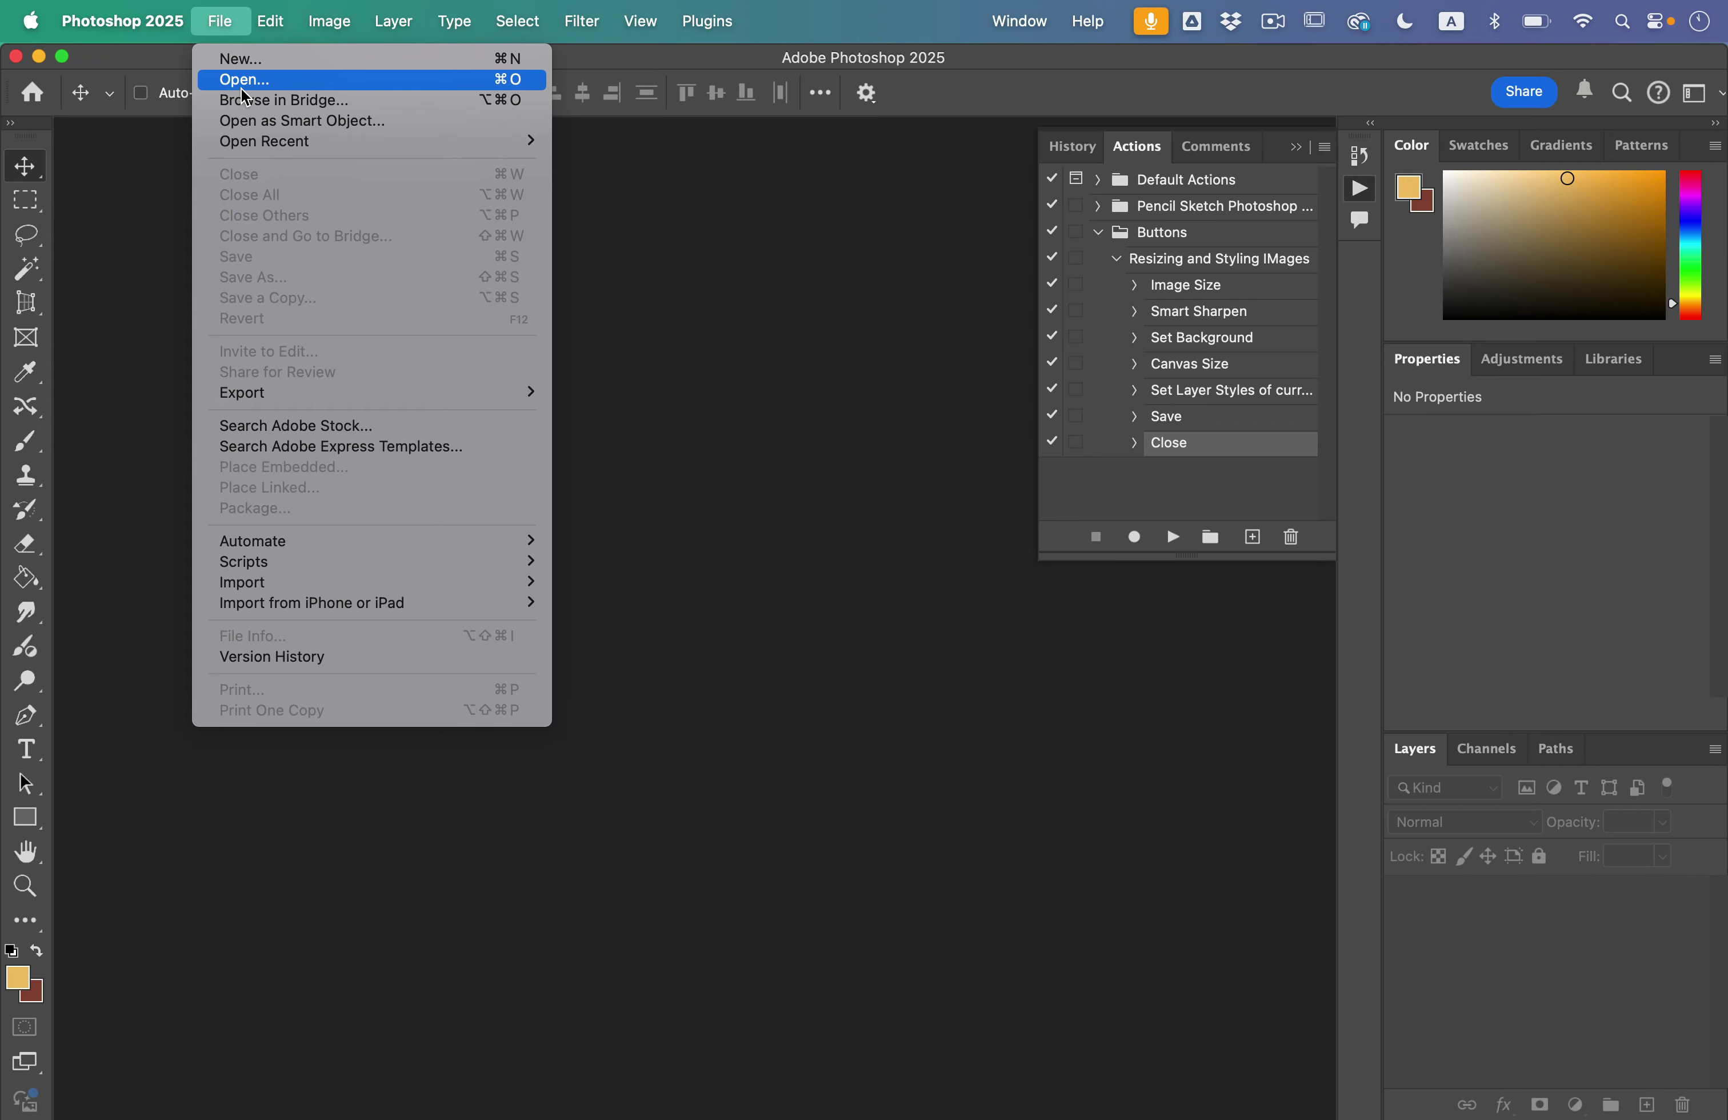
click(245, 93)
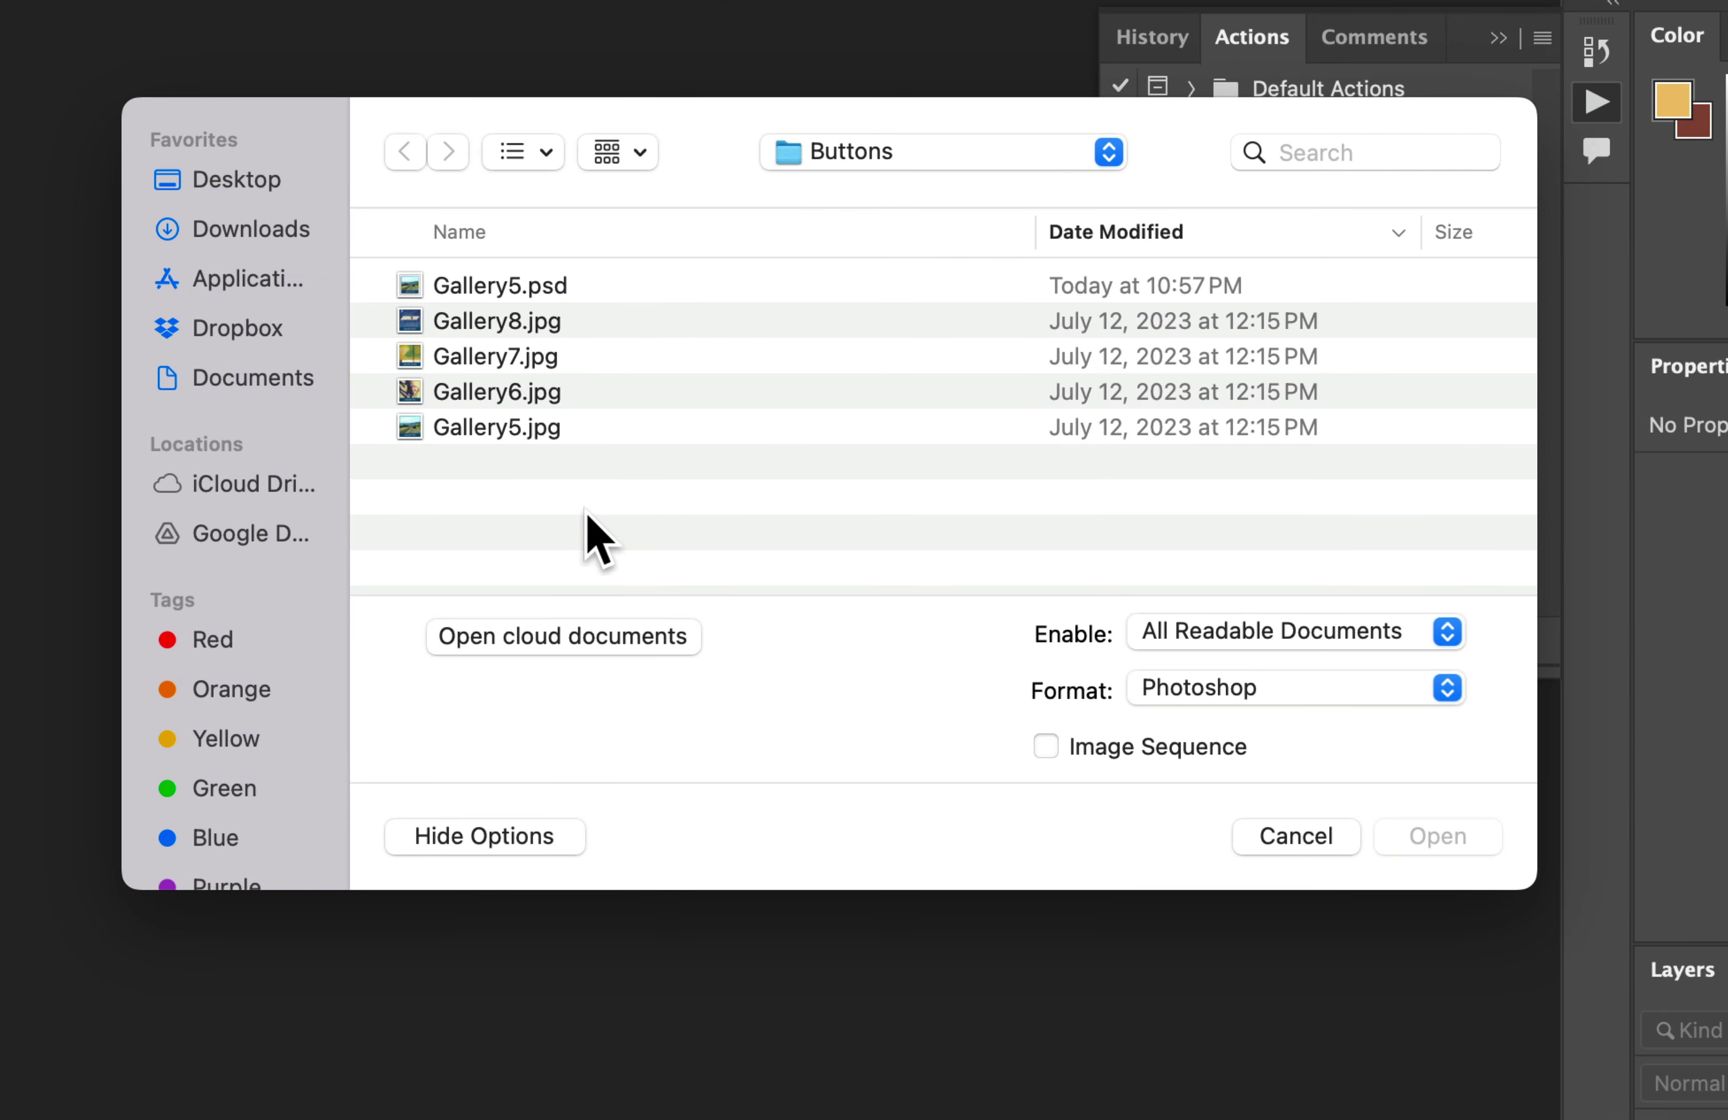
click(637, 427)
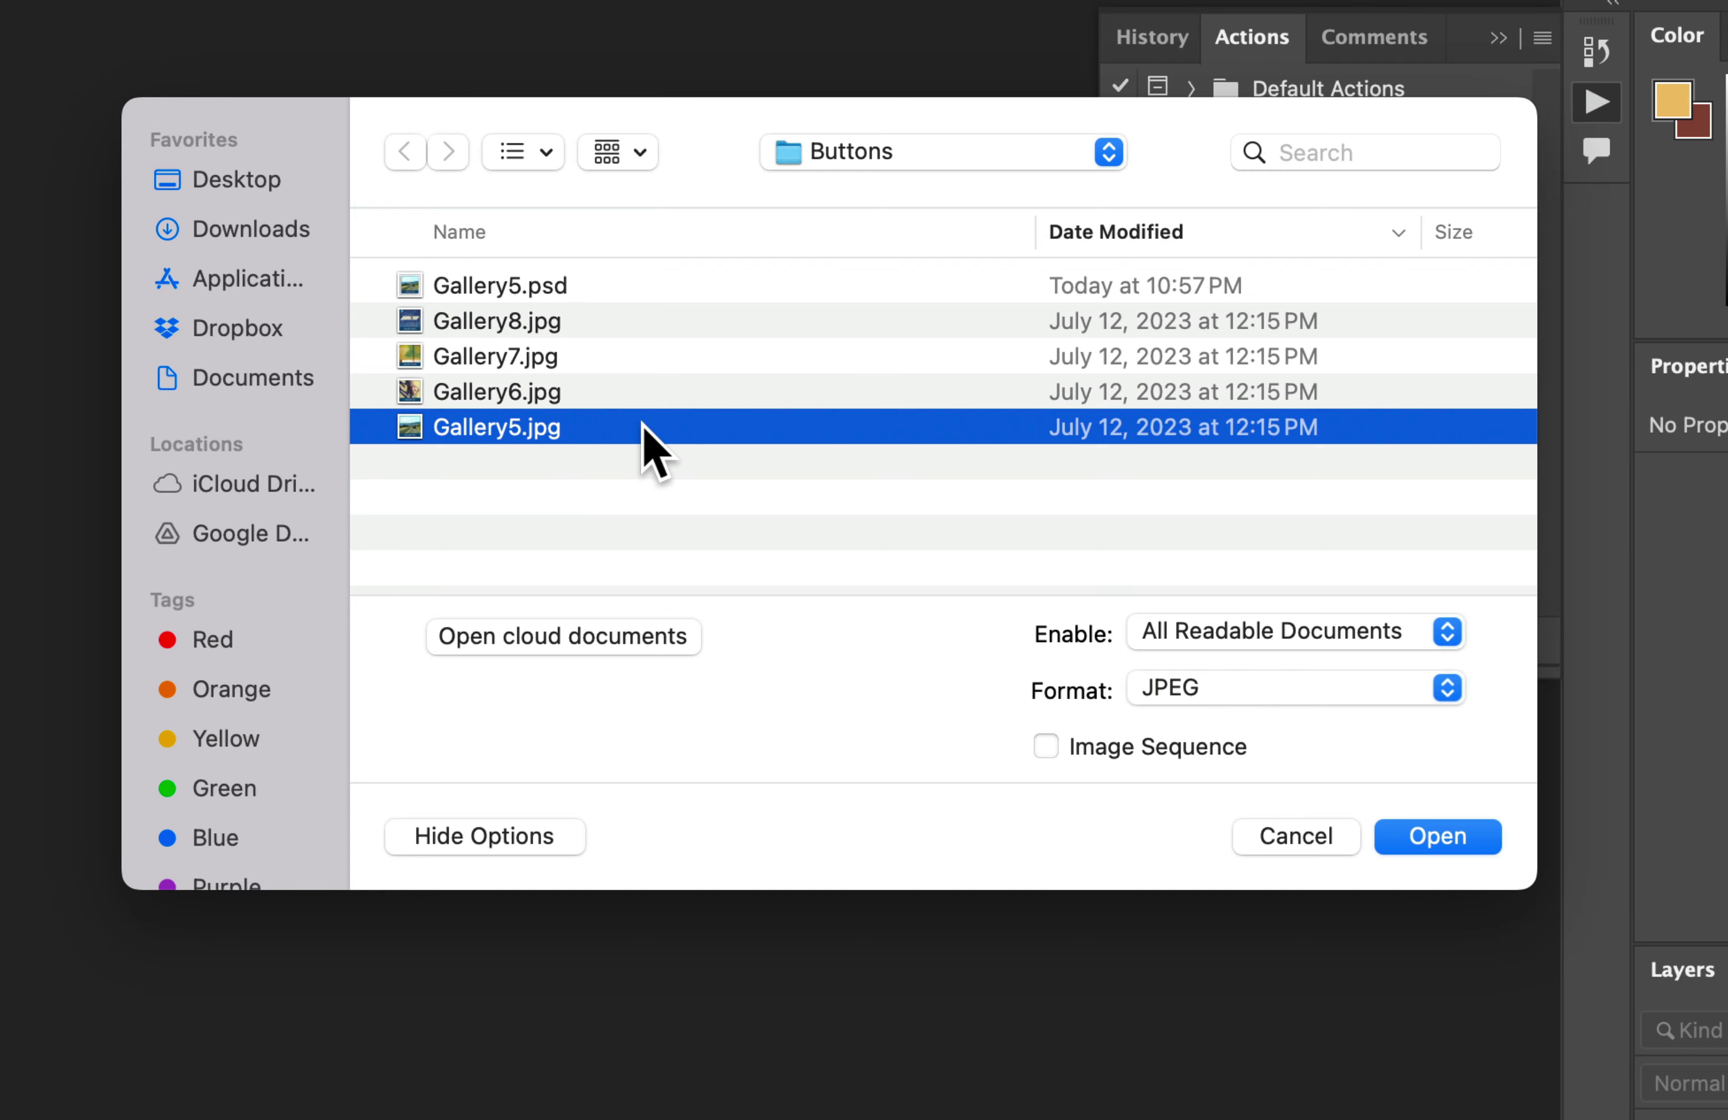
click(633, 392)
shift+click(578, 357)
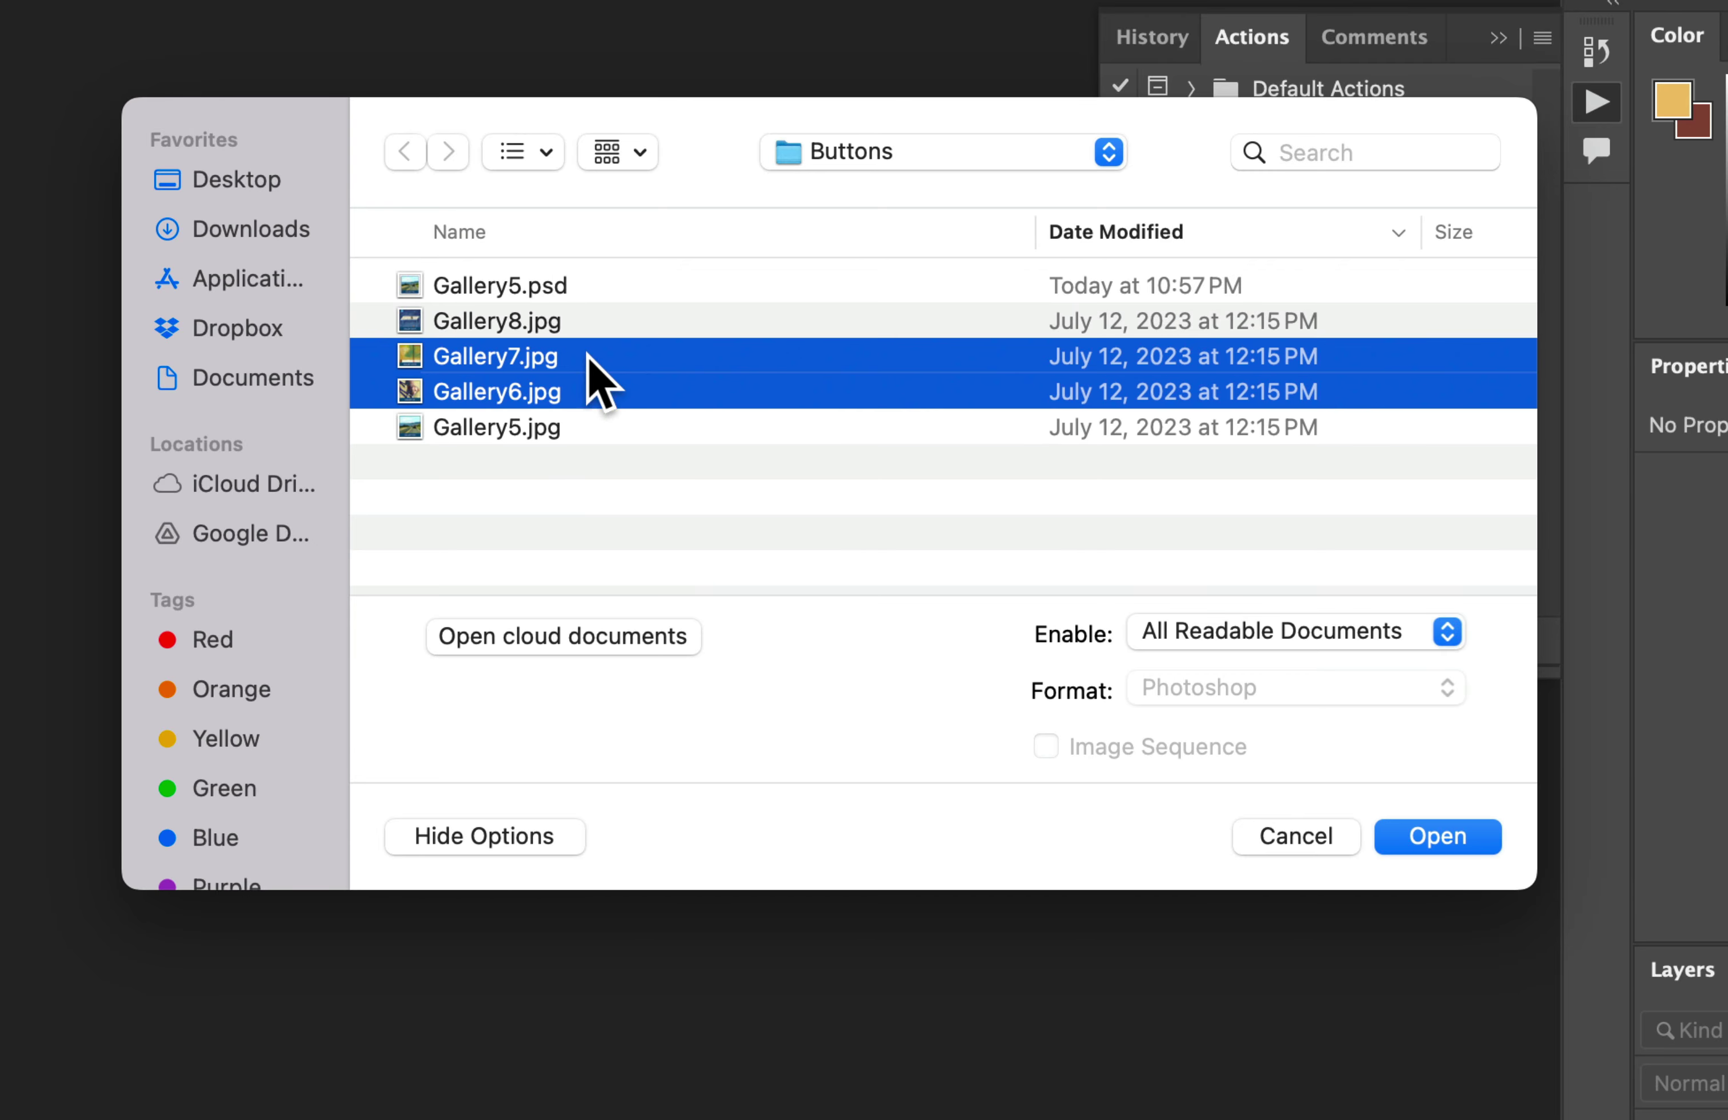
shift+click(538, 323)
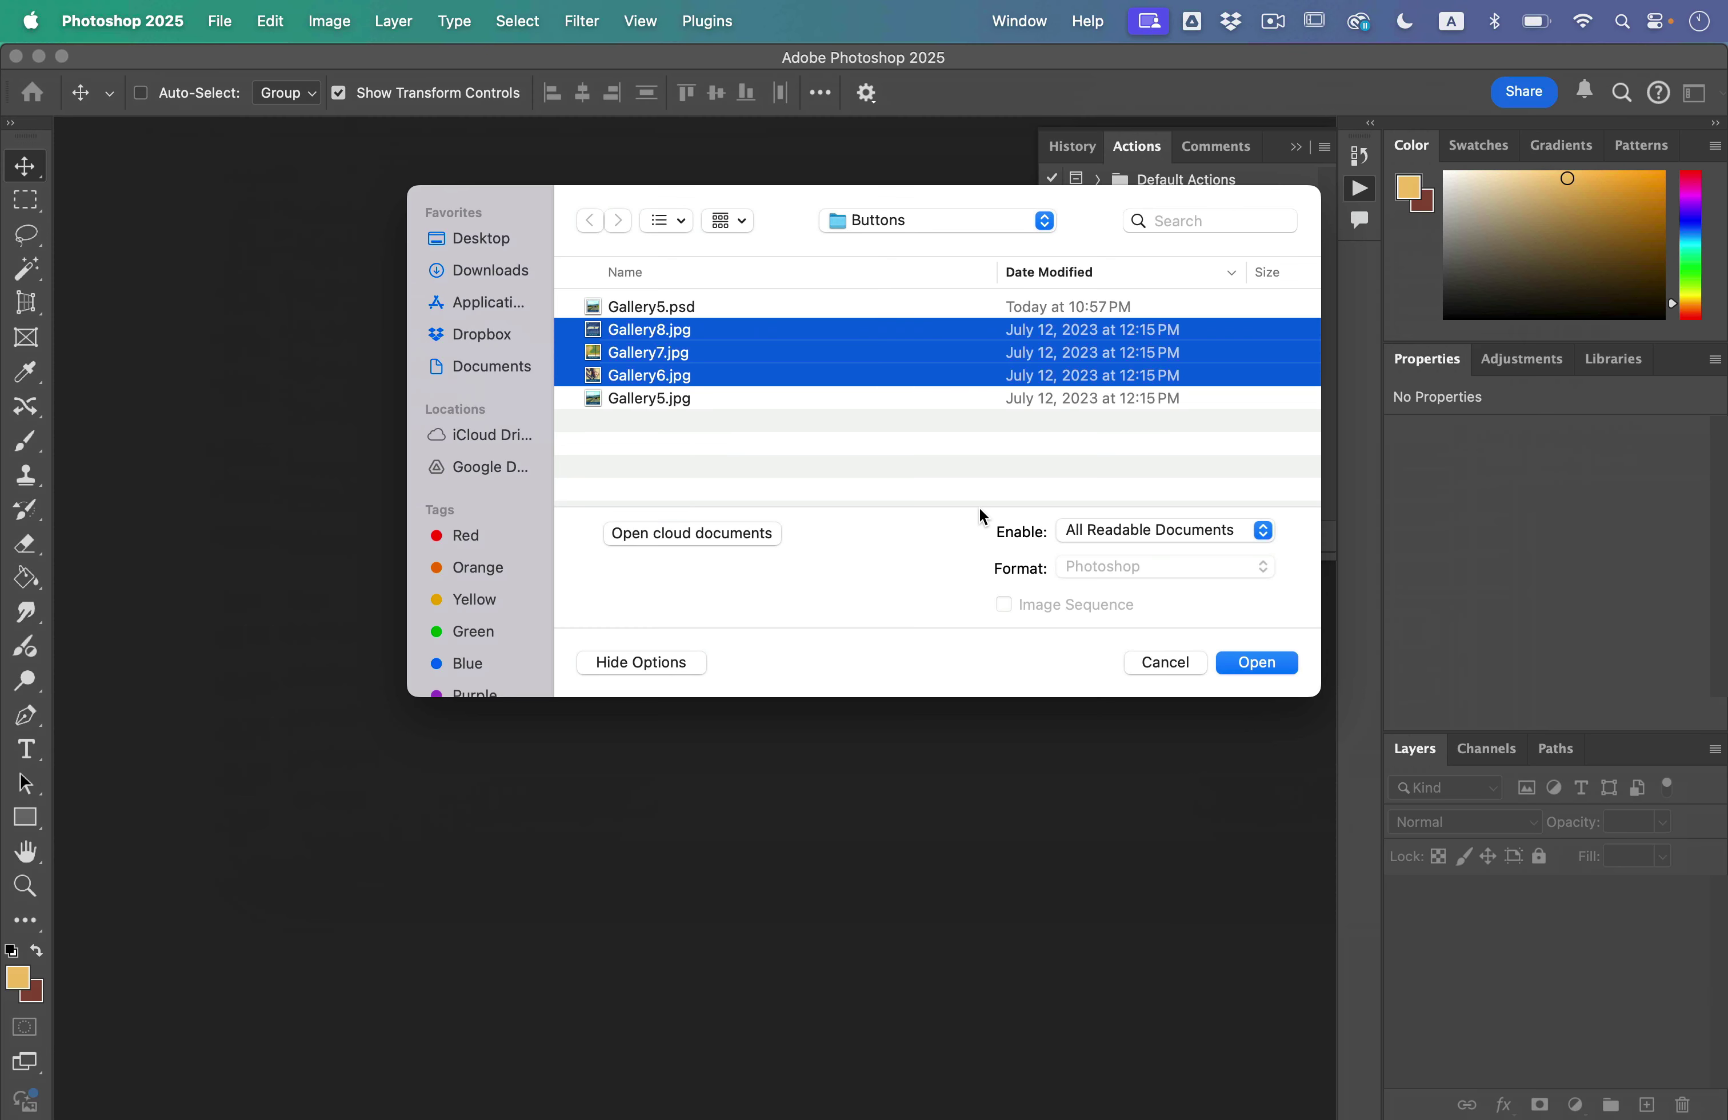
click(1258, 663)
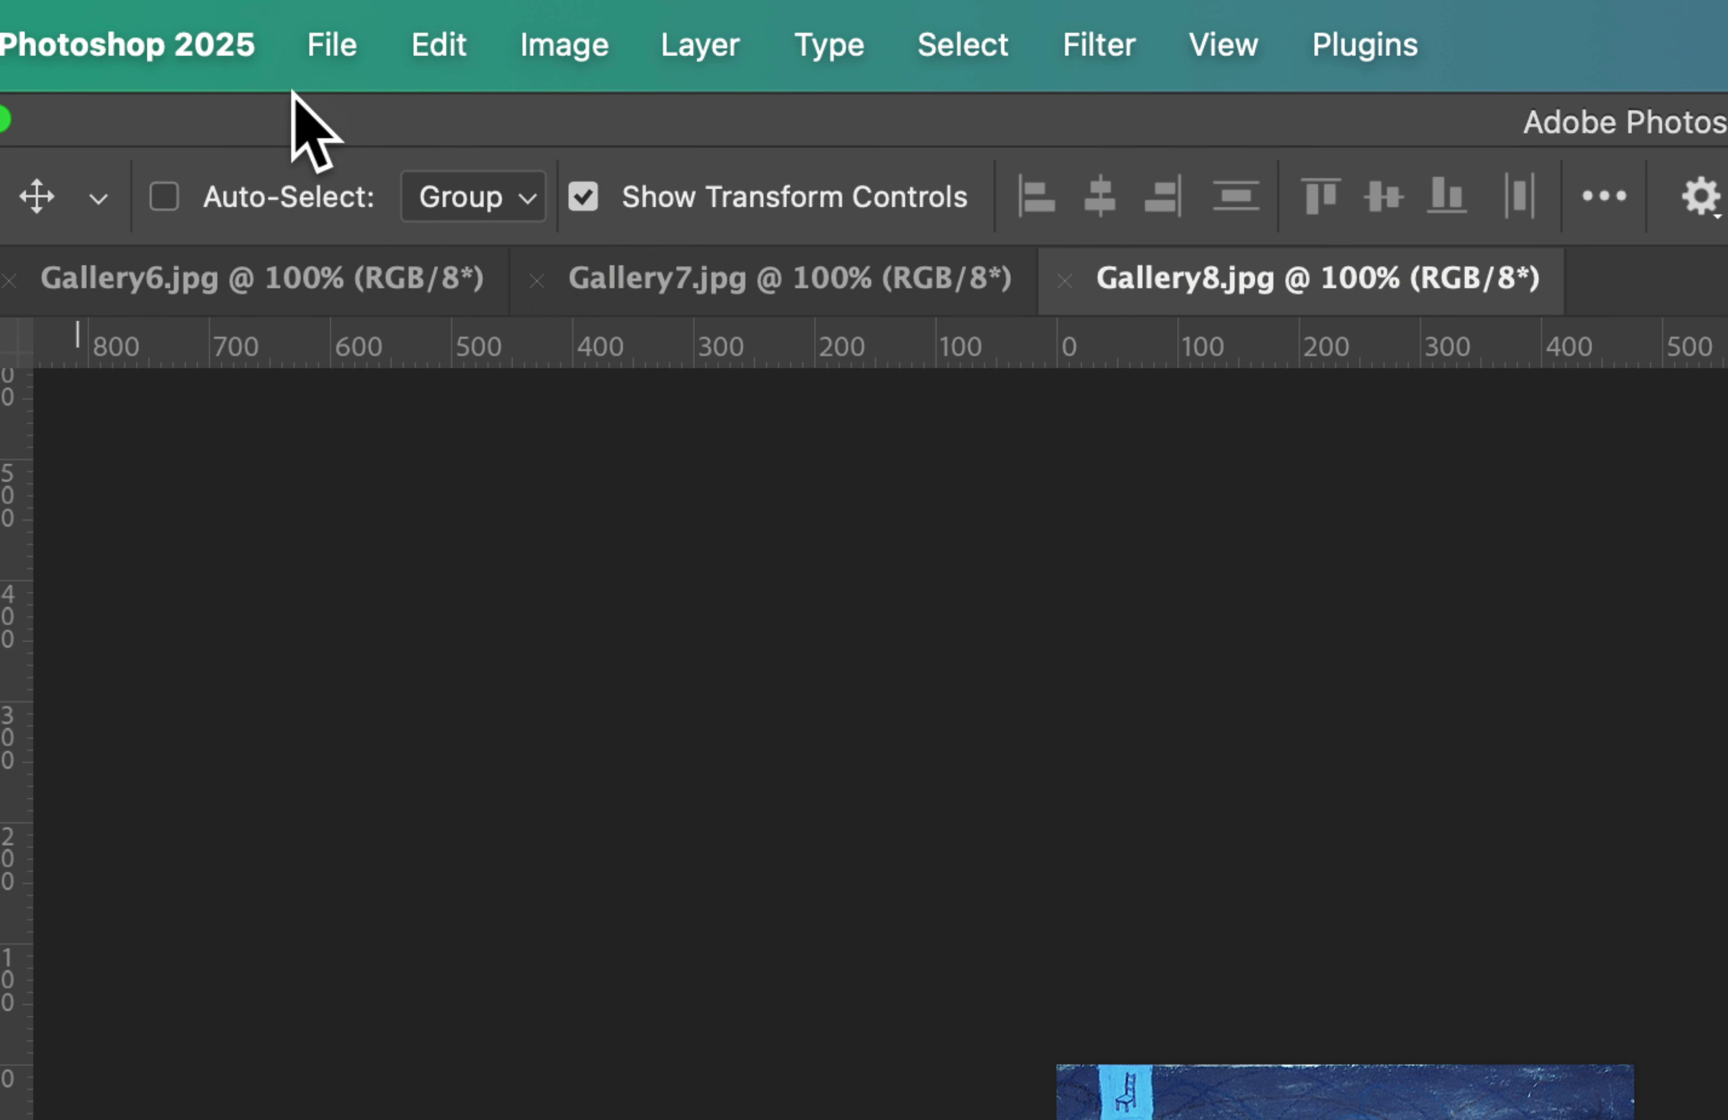
- Run a Batch of the Buttons set's "Resizing and Styling IMages" action on Opened Files, with Save and Close as the destination
click(208, 12)
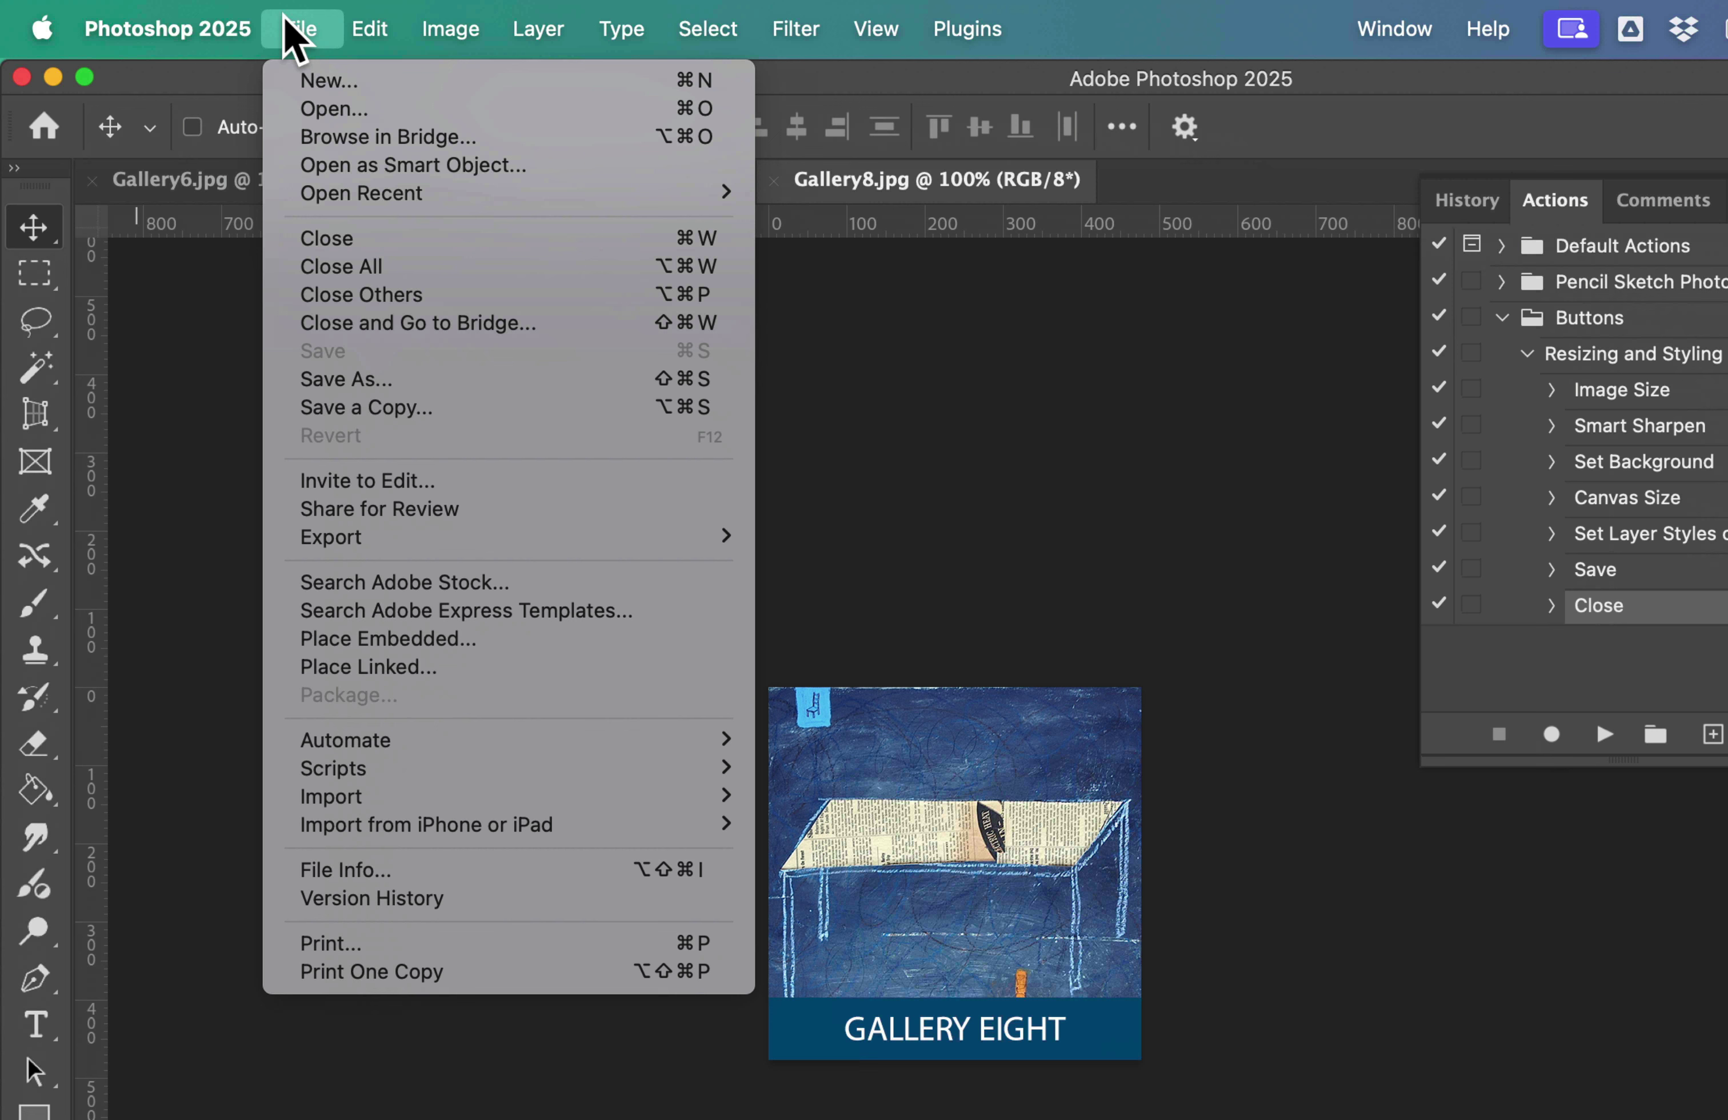
mouse_move(455, 758)
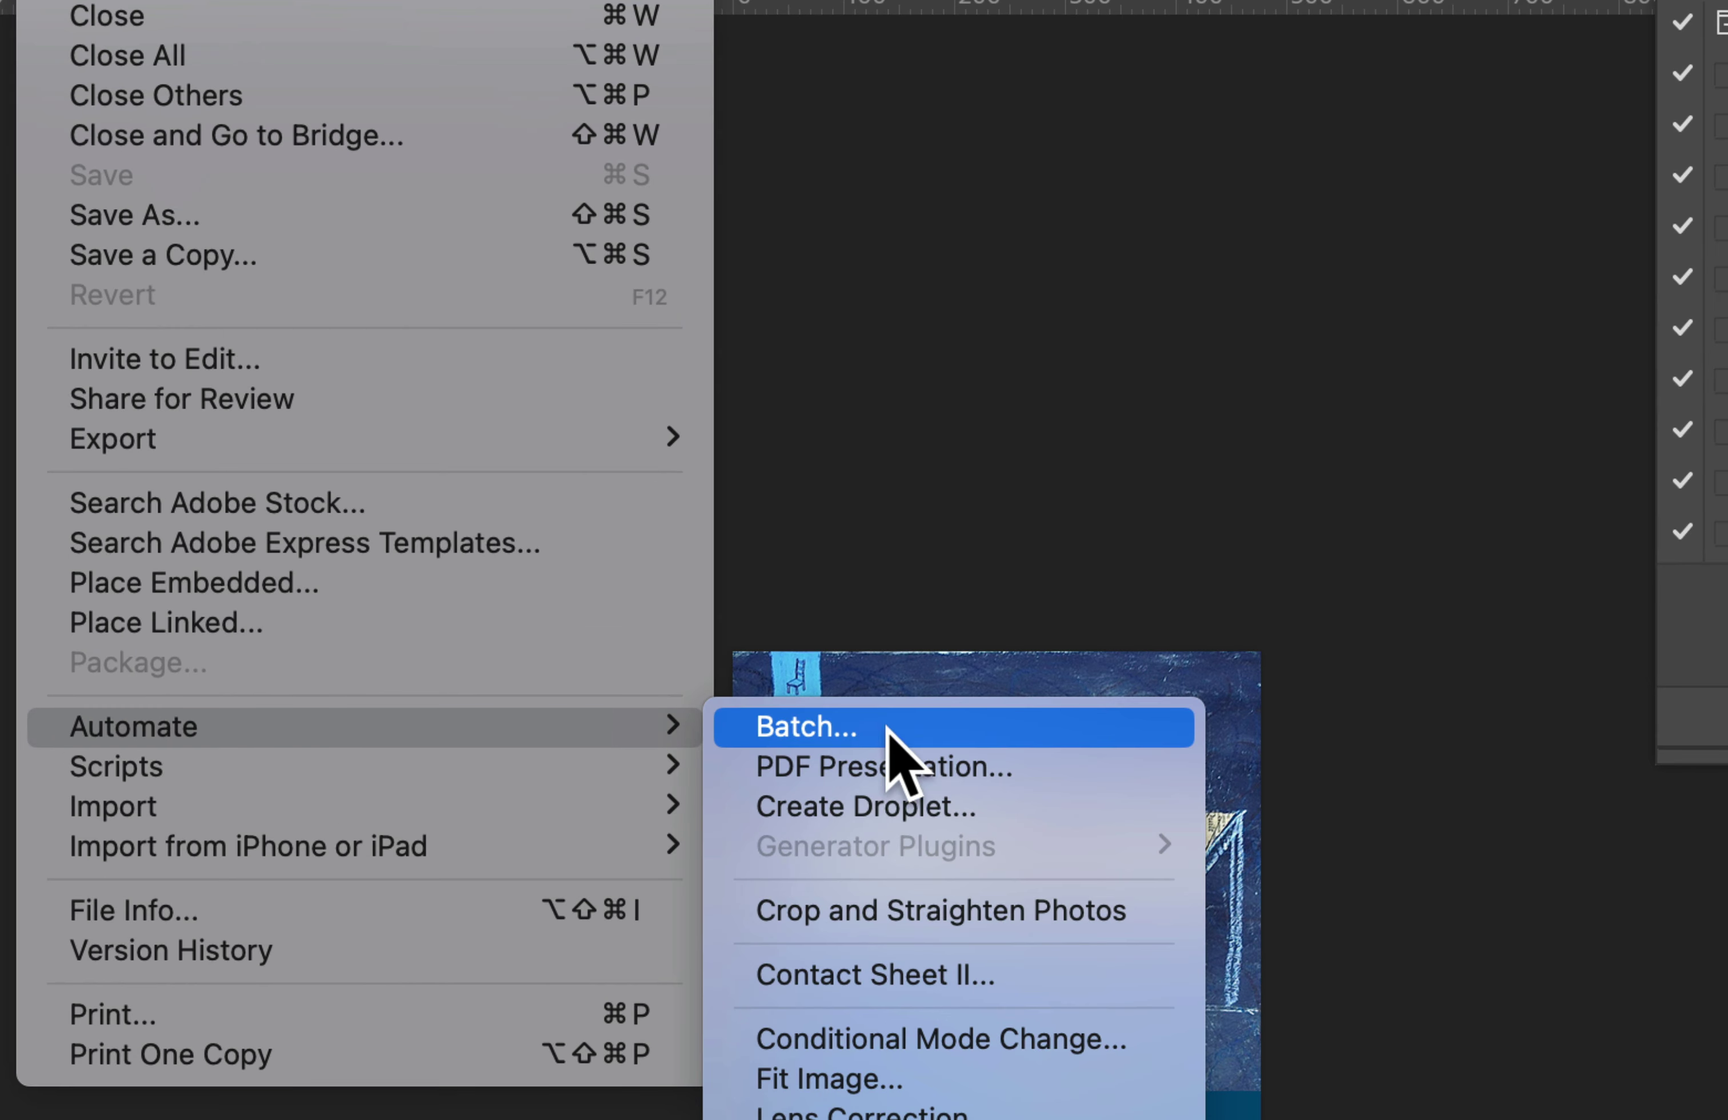
click(887, 729)
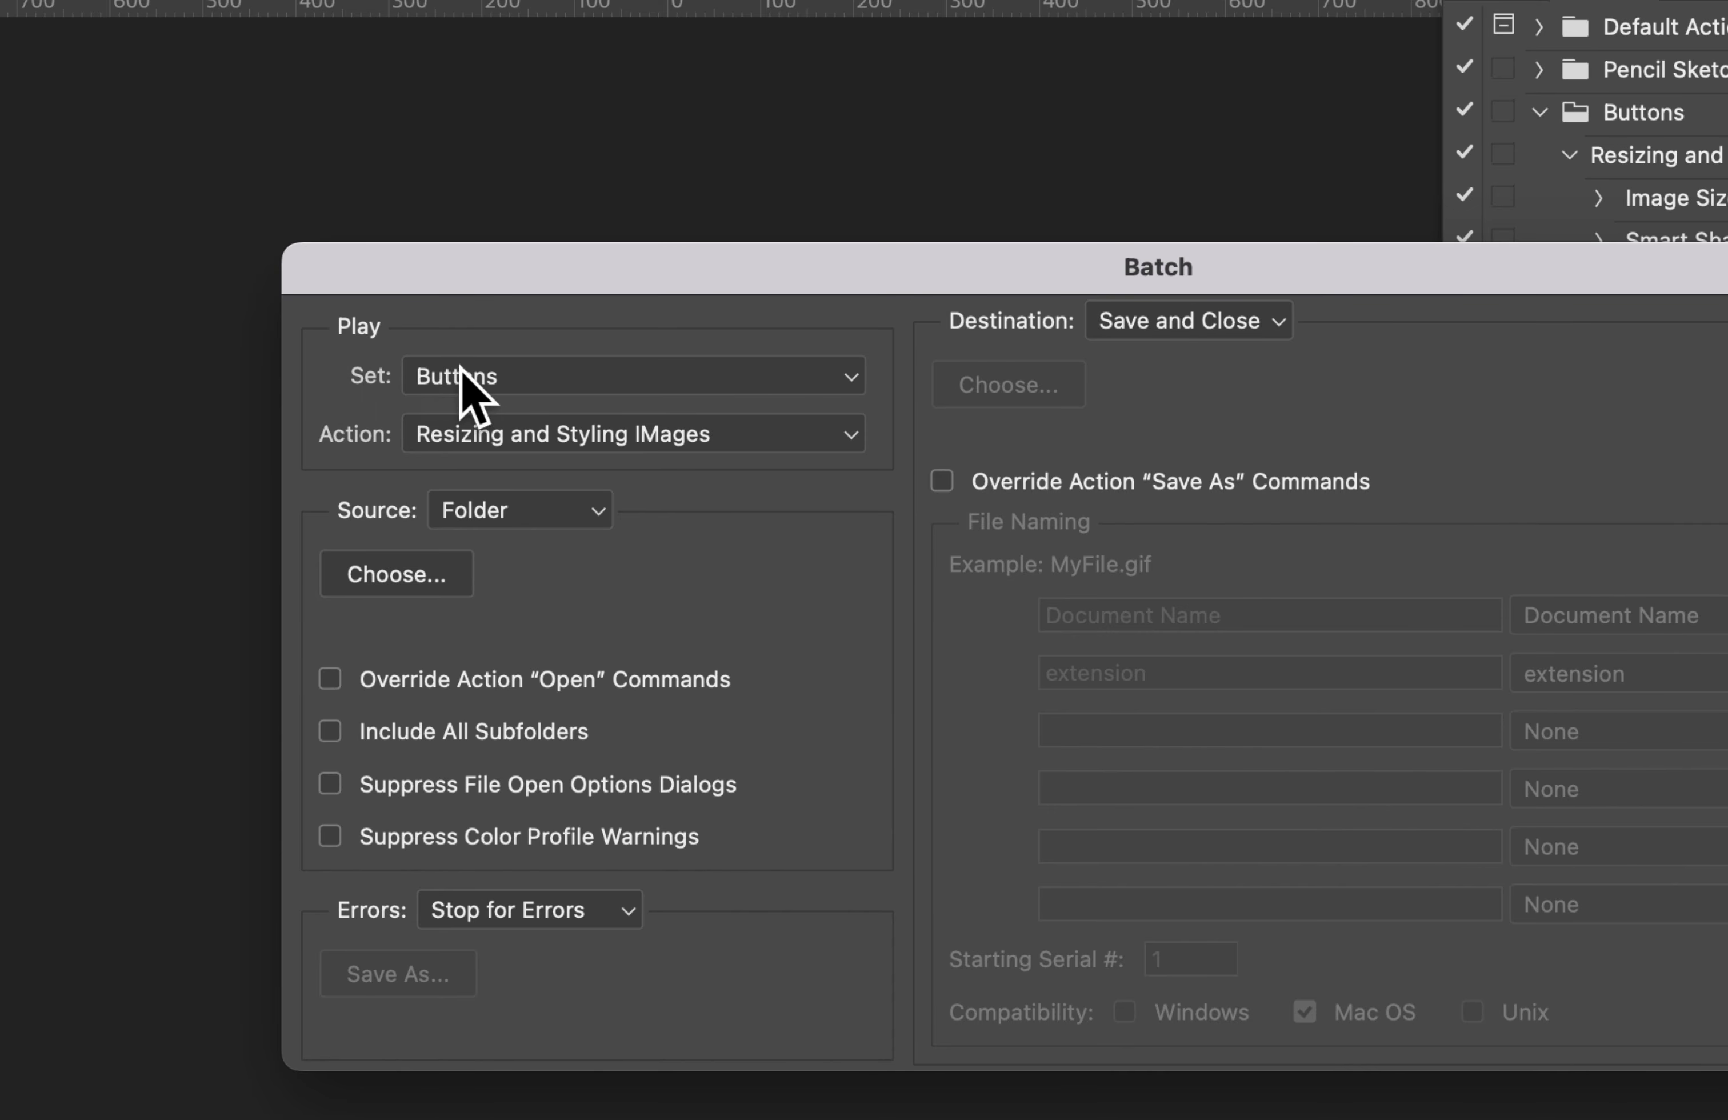
click(467, 384)
click(464, 386)
click(487, 445)
click(533, 506)
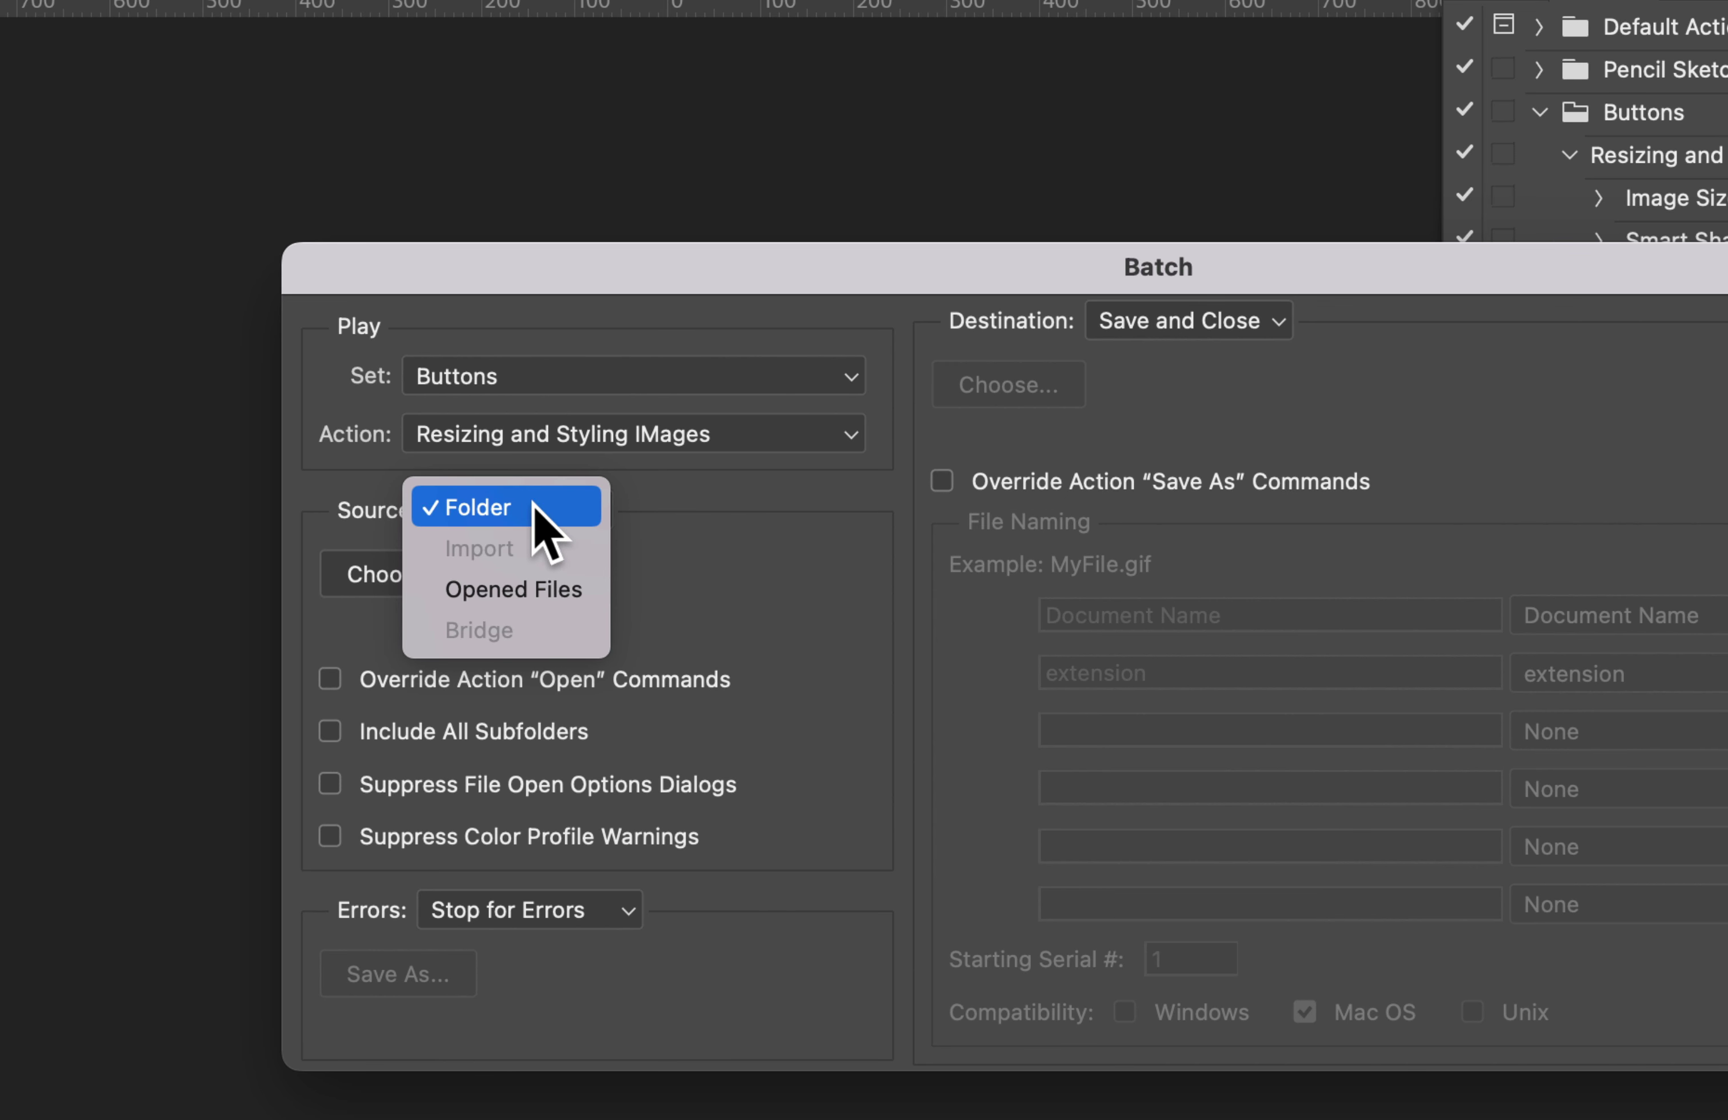
click(539, 591)
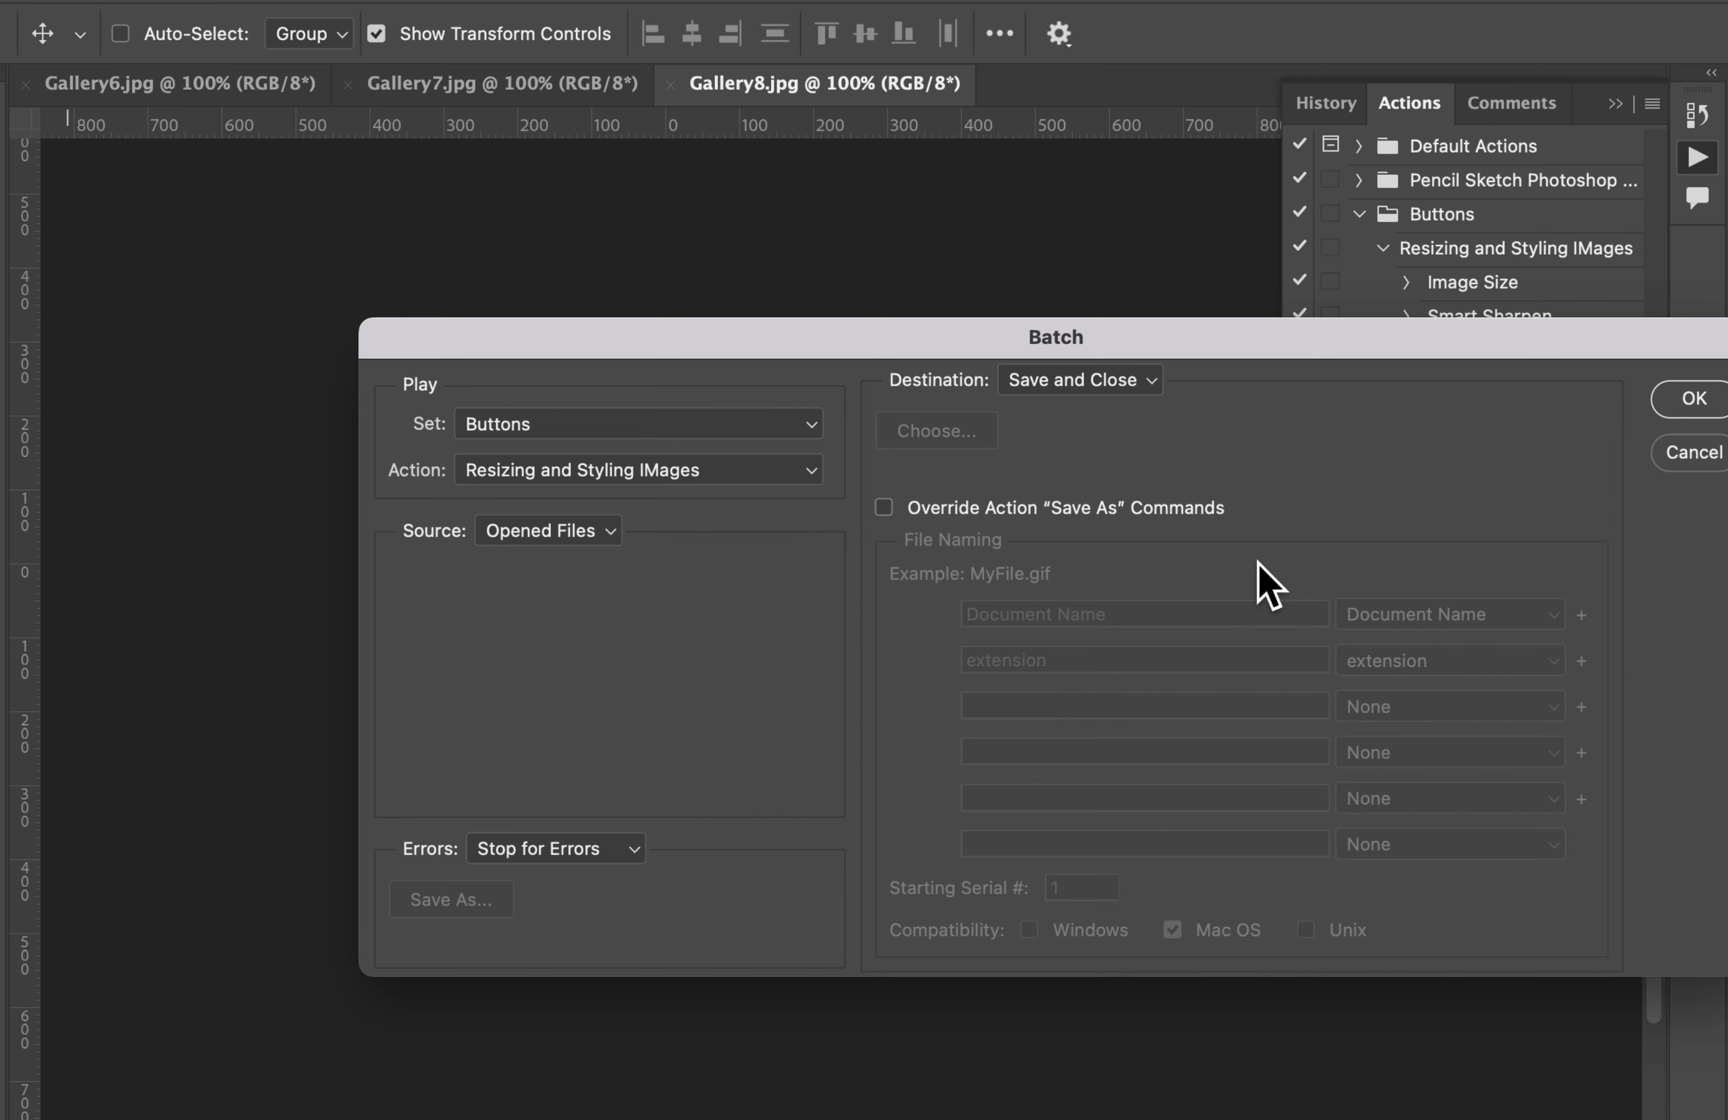
click(1491, 399)
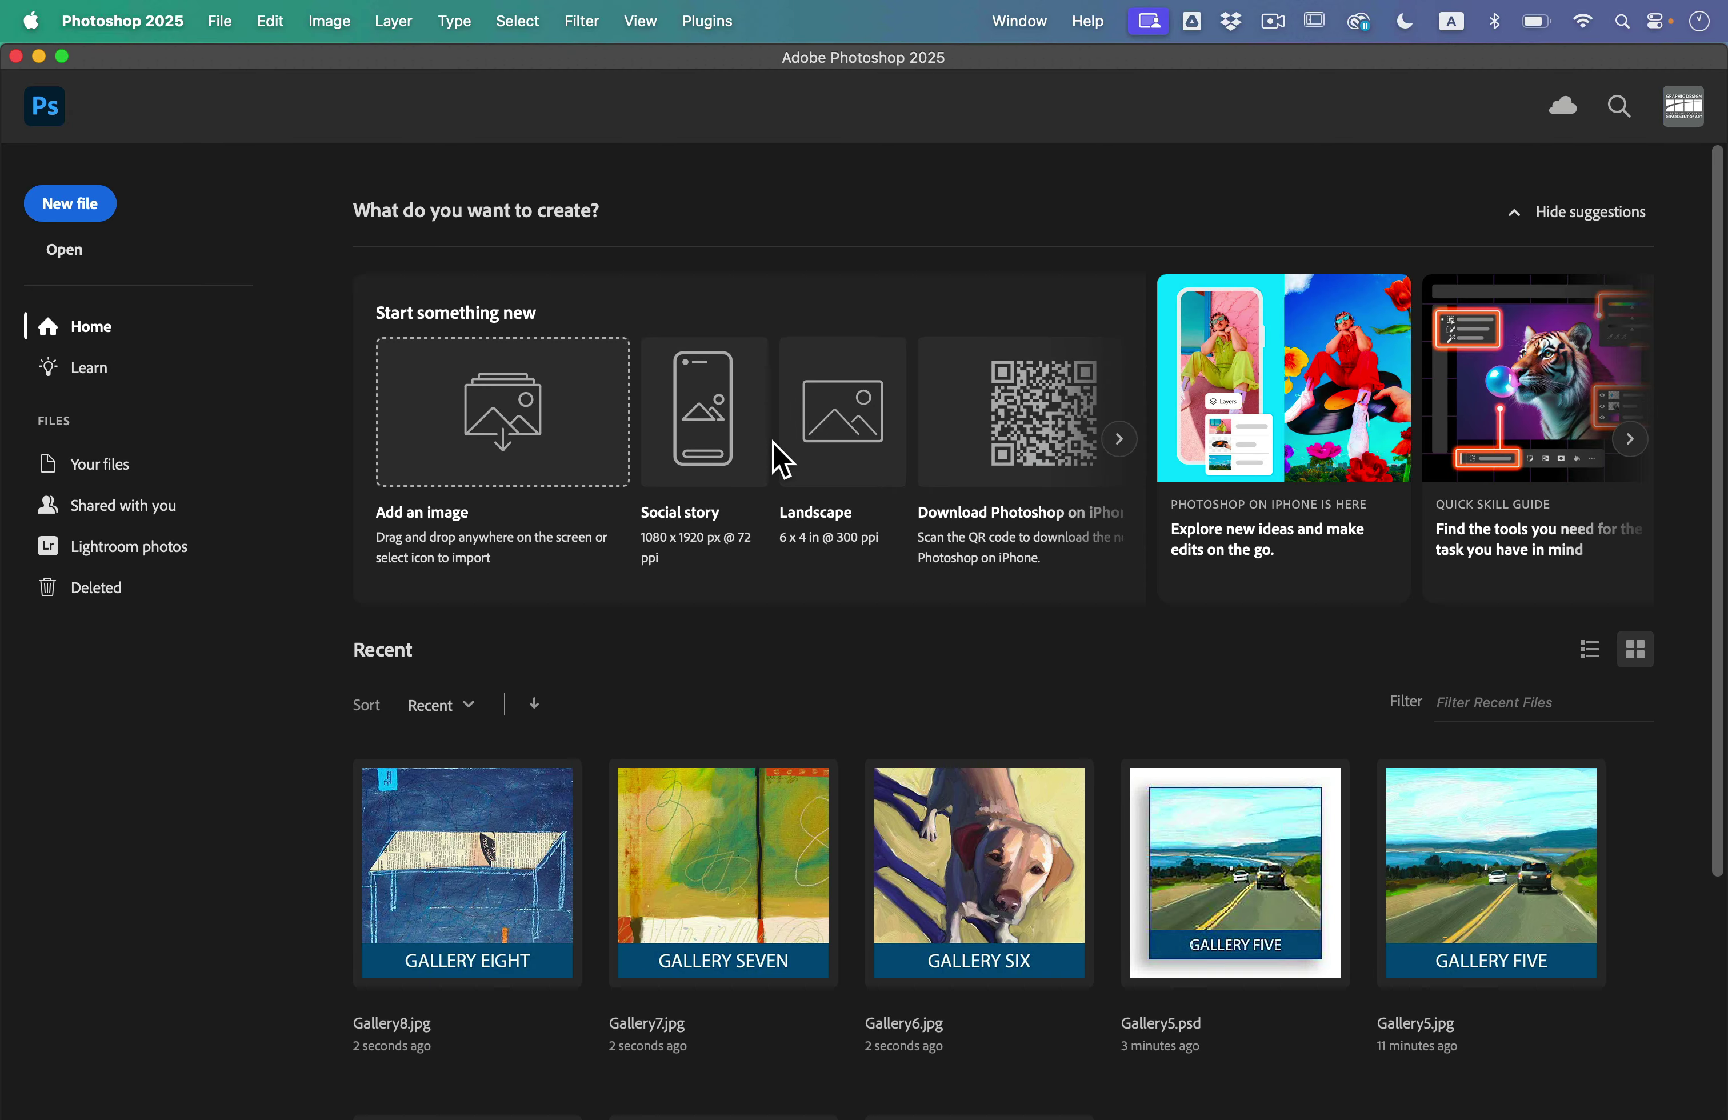
- Switch to Finder and check the Buttons folder for the batch-saved Gallery6.psd, Gallery7.psd and Gallery8.psd files
key(ctrl+Up)
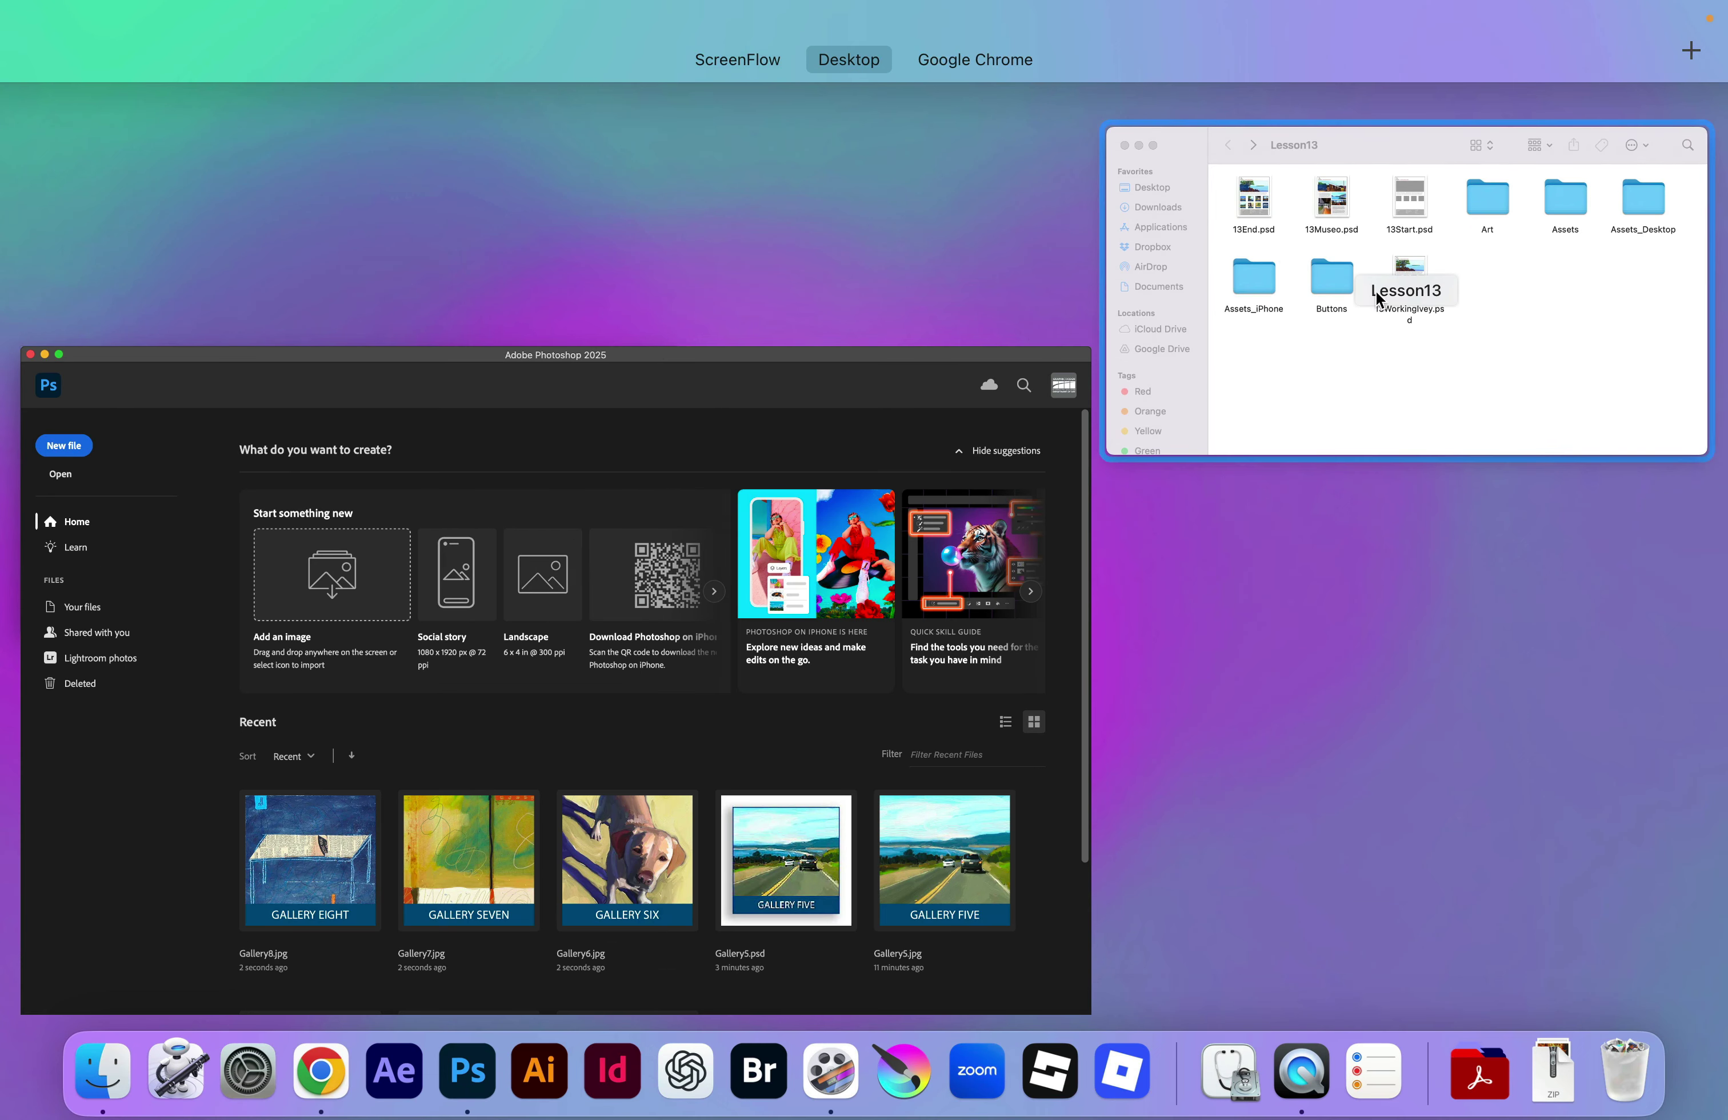
click(1323, 388)
double_click(862, 440)
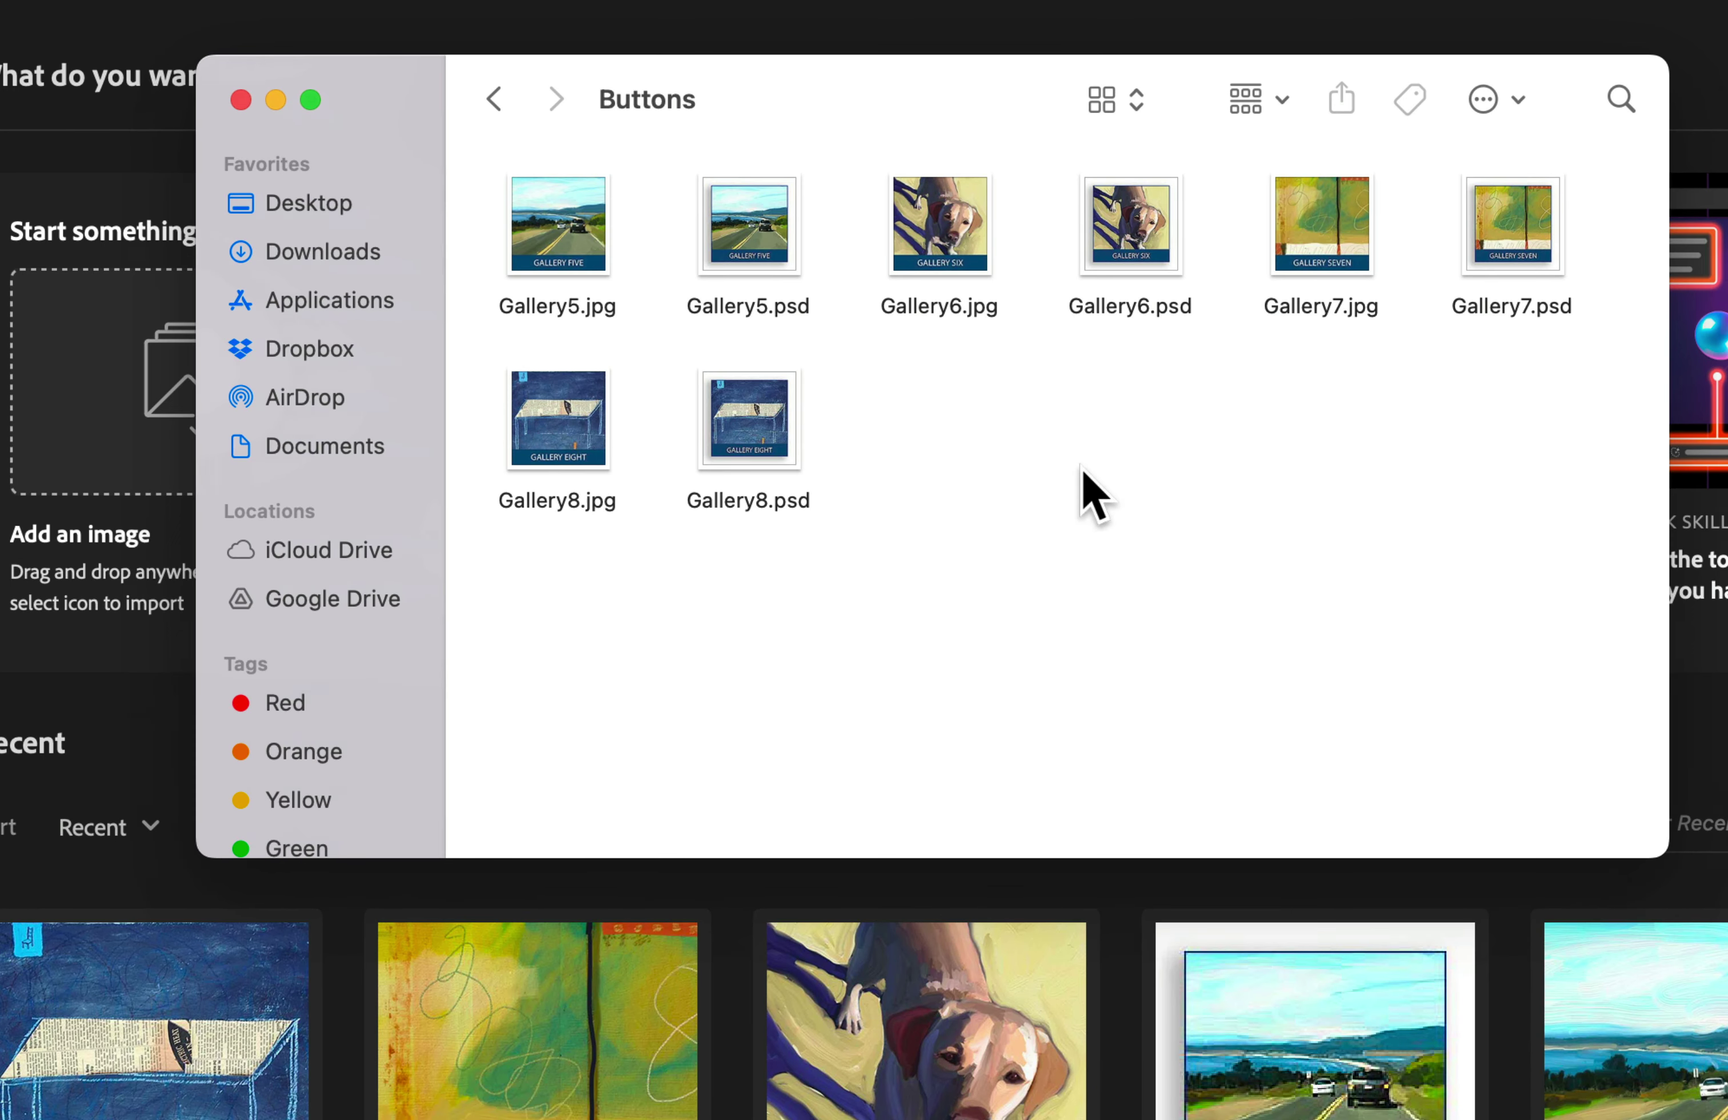
click(752, 466)
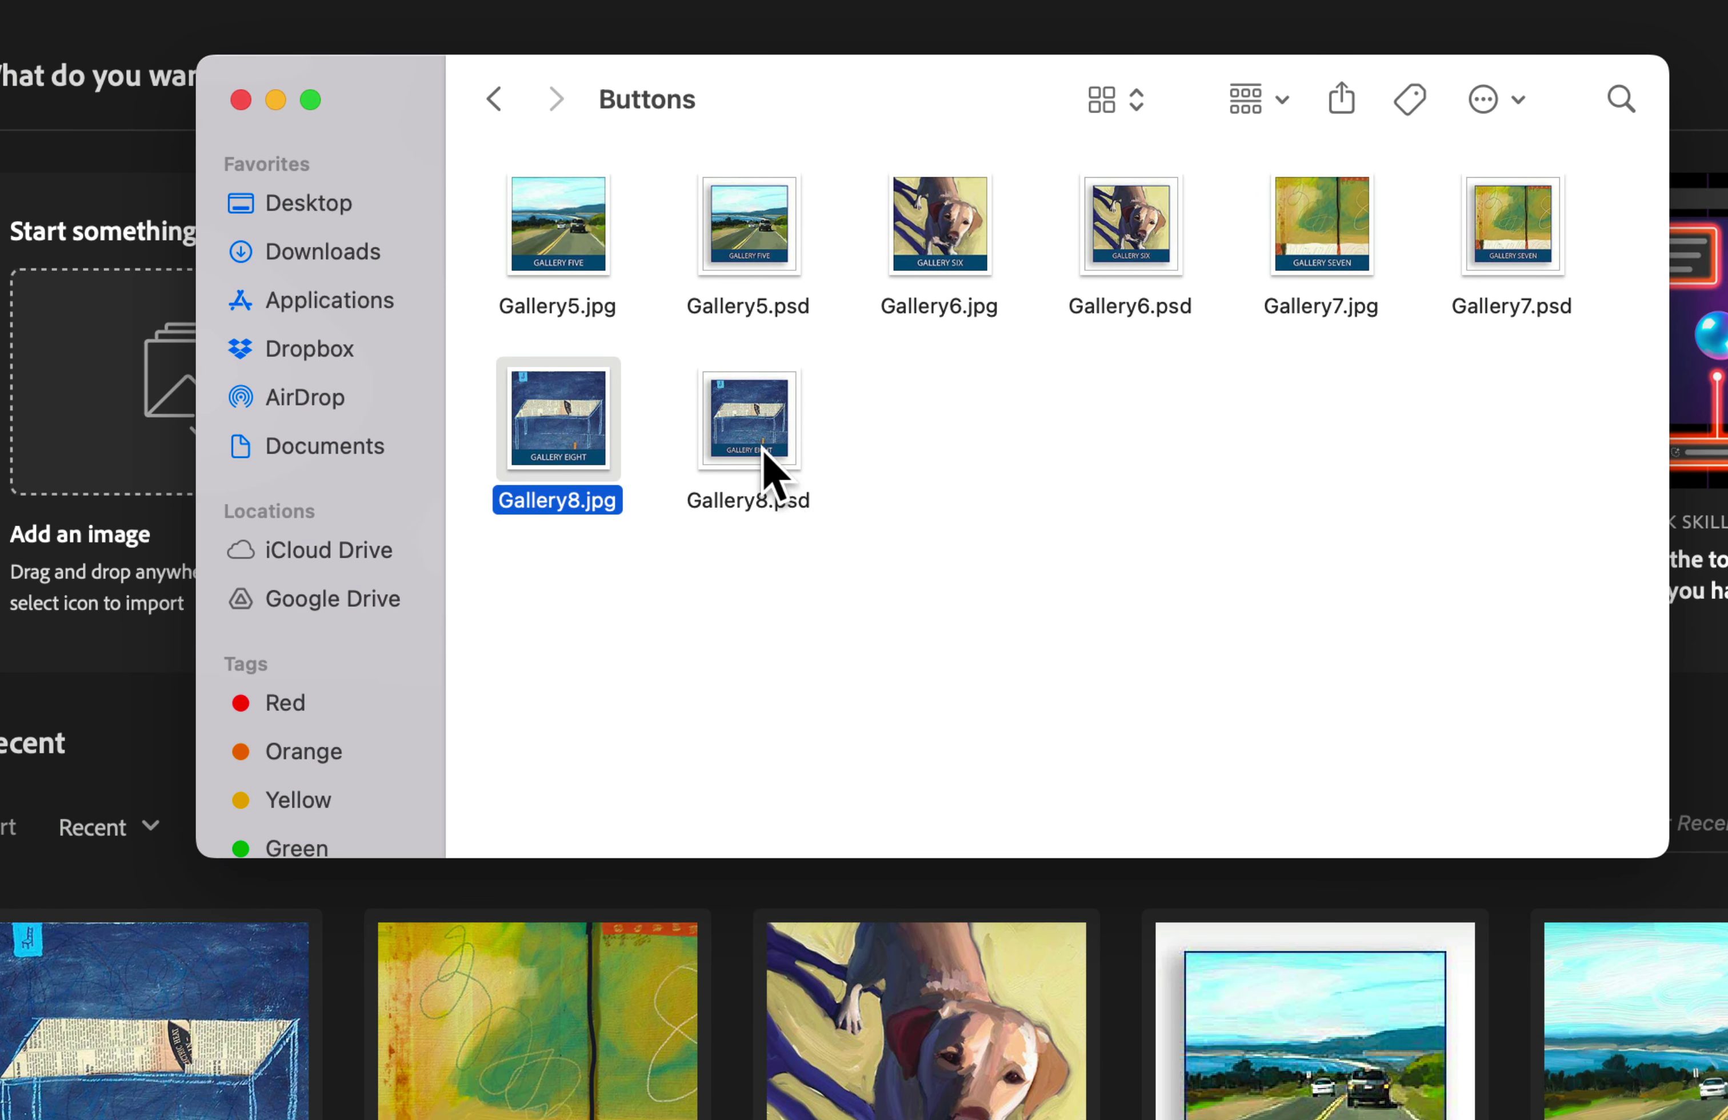
click(760, 448)
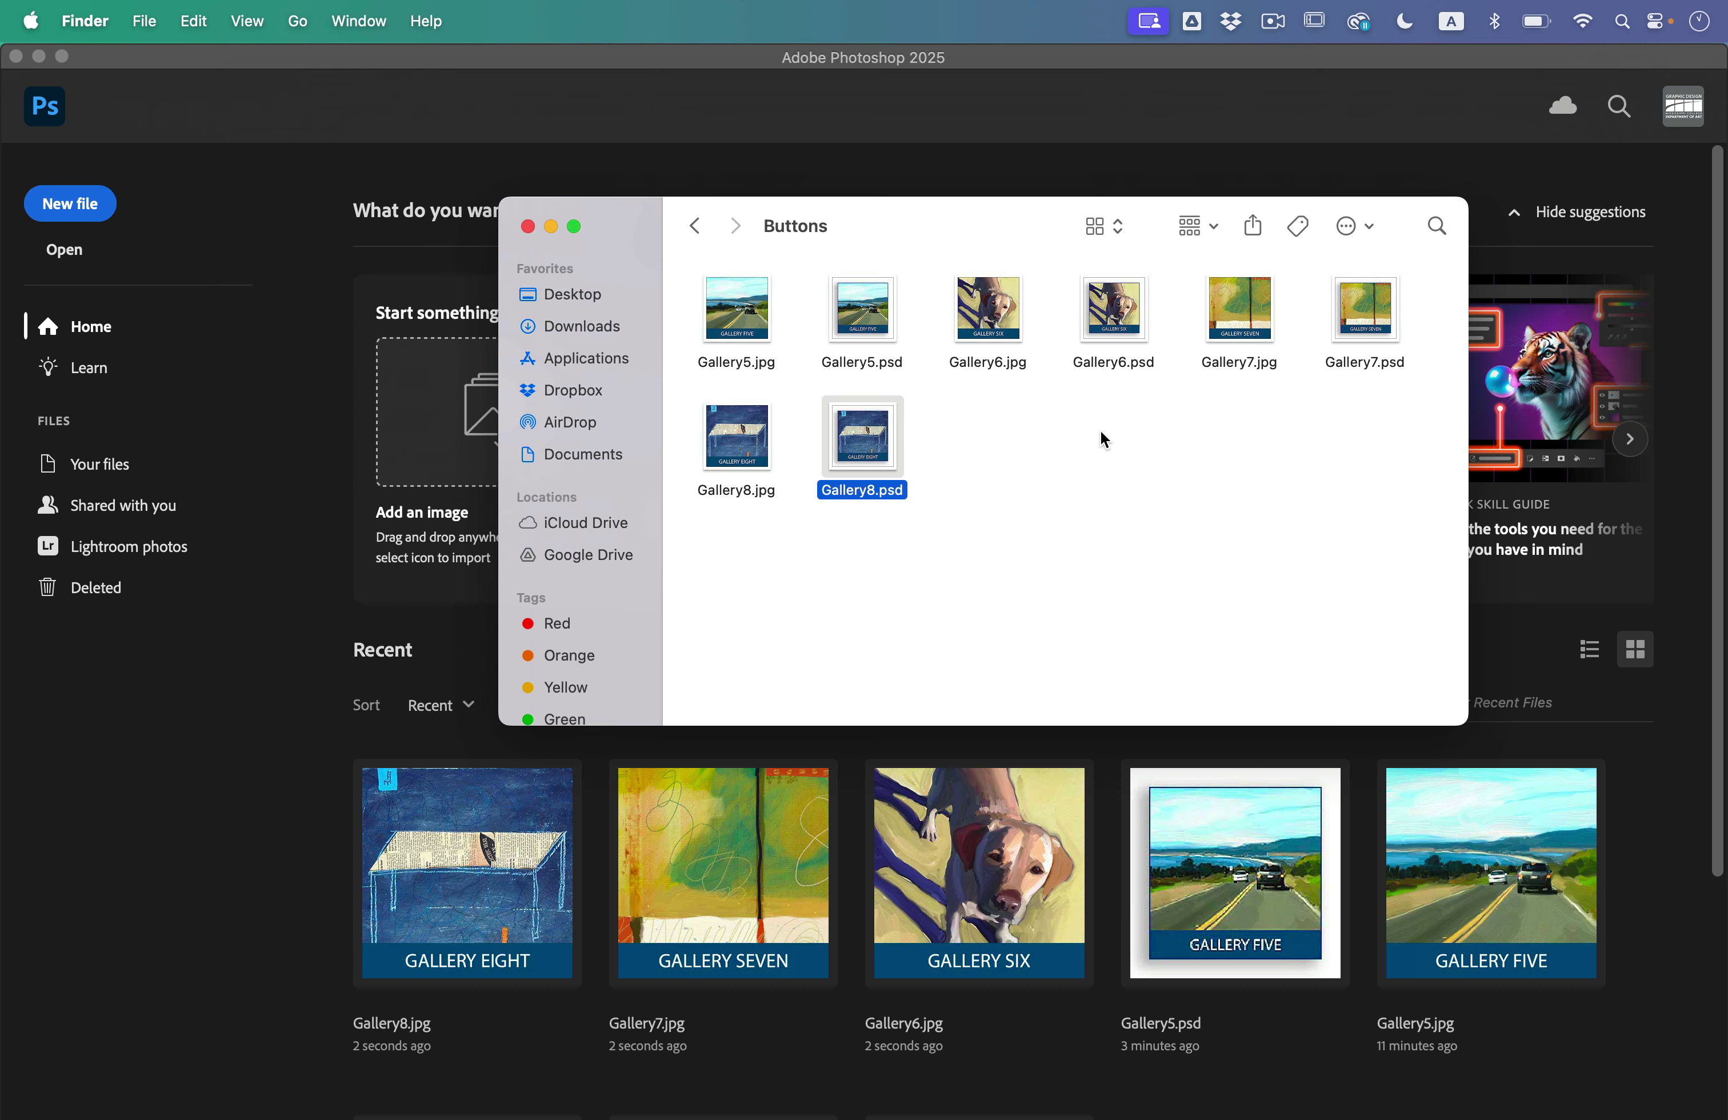
click(1104, 439)
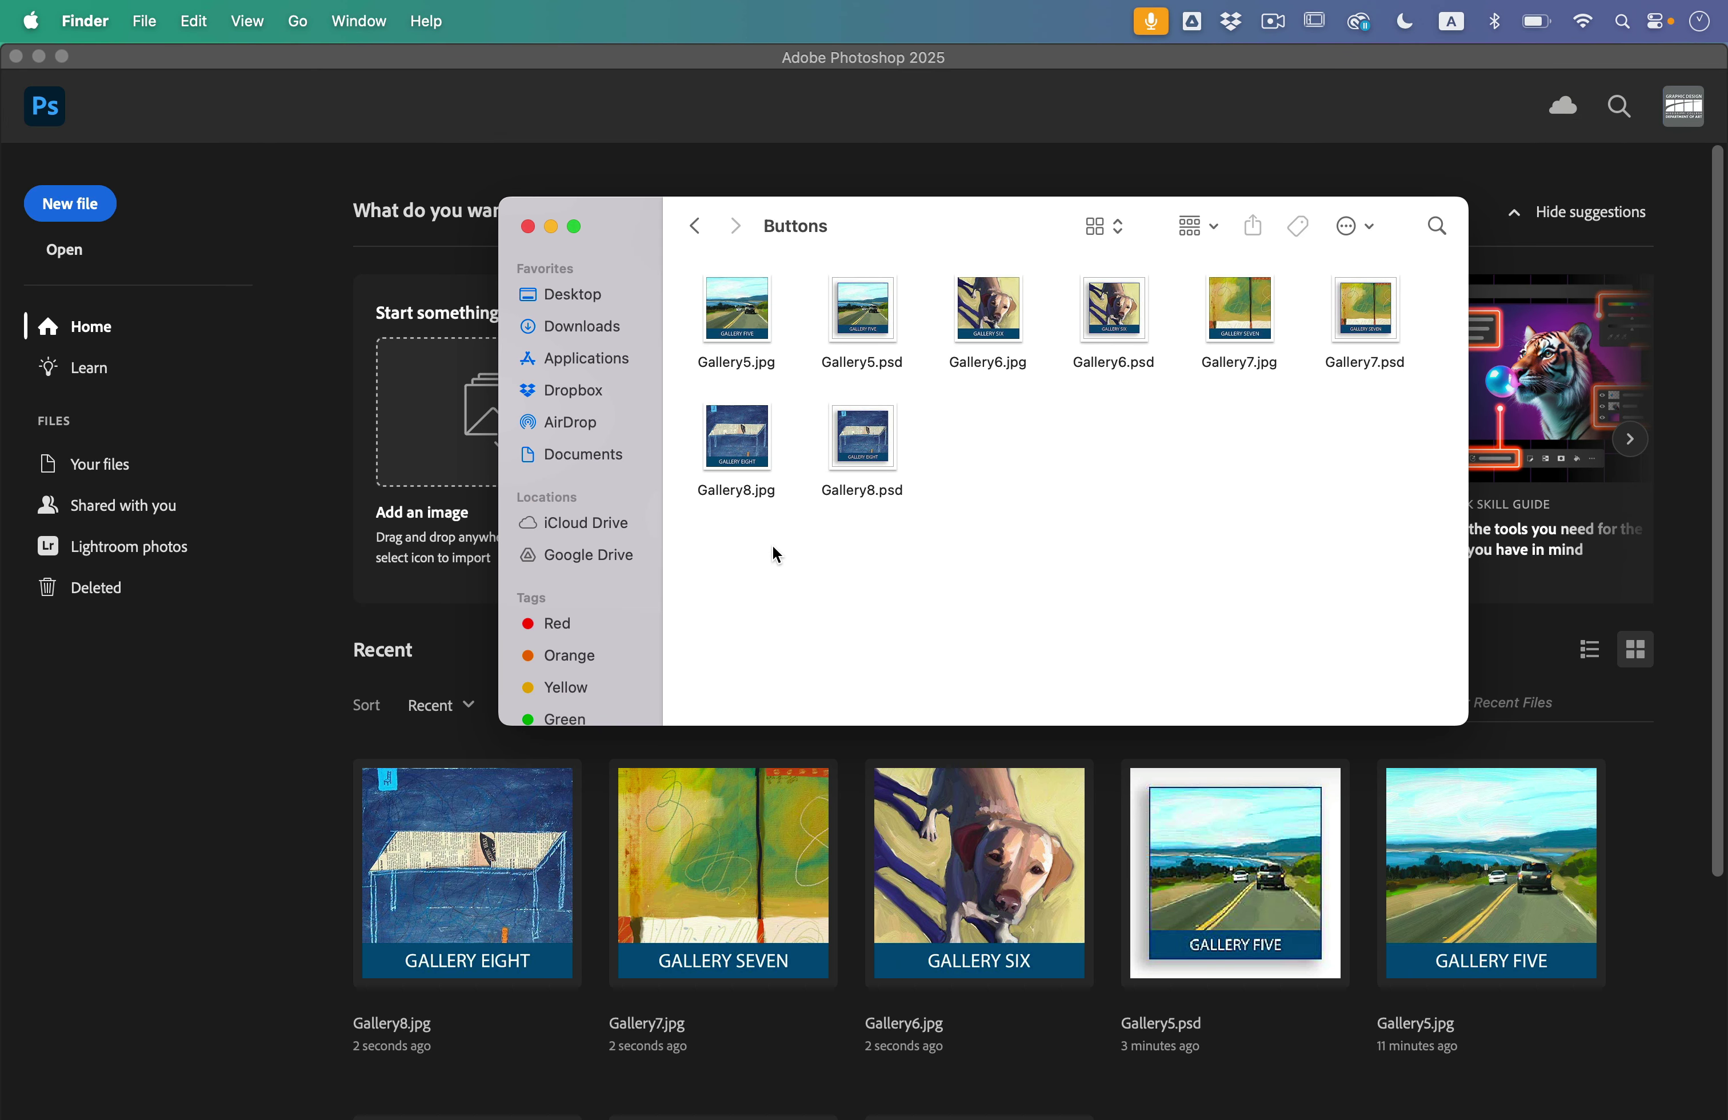
- Open 13WorkingIvey.psd from the Lesson13 folder in Photoshop and place Gallery5.psd from the Buttons folder as a linked file
click(697, 229)
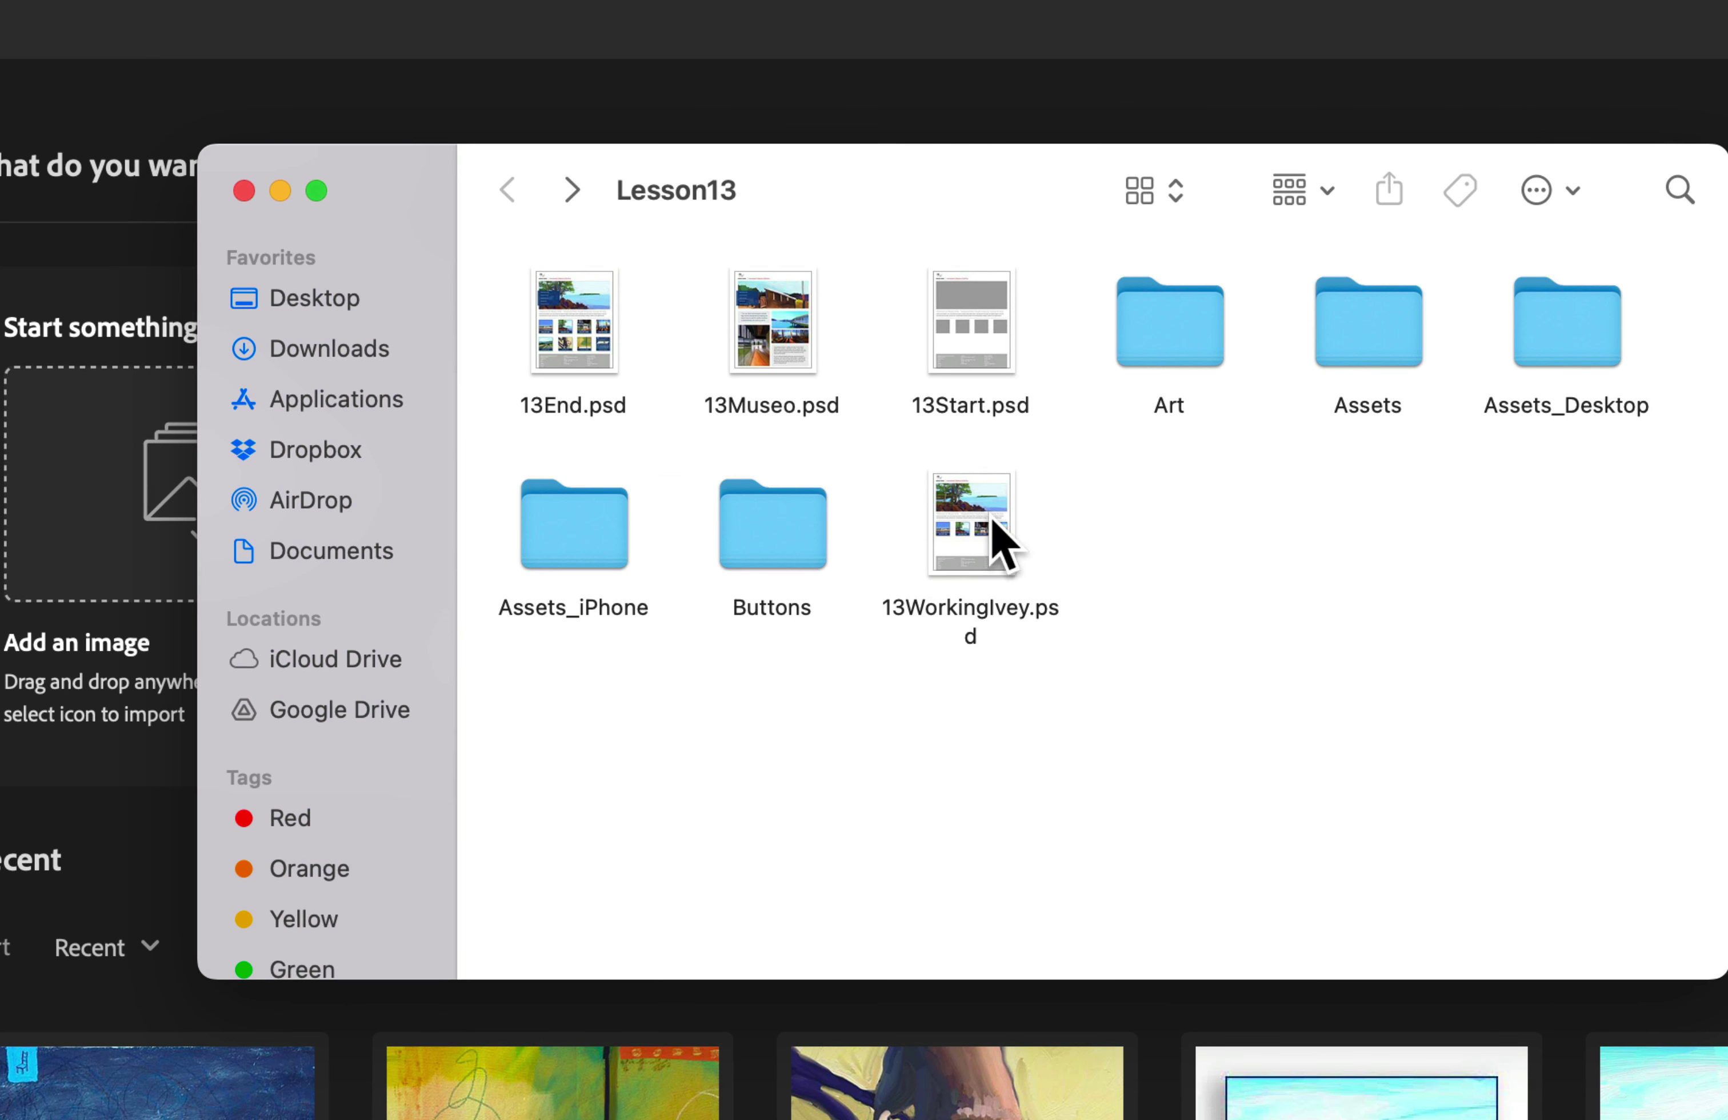
double_click(992, 519)
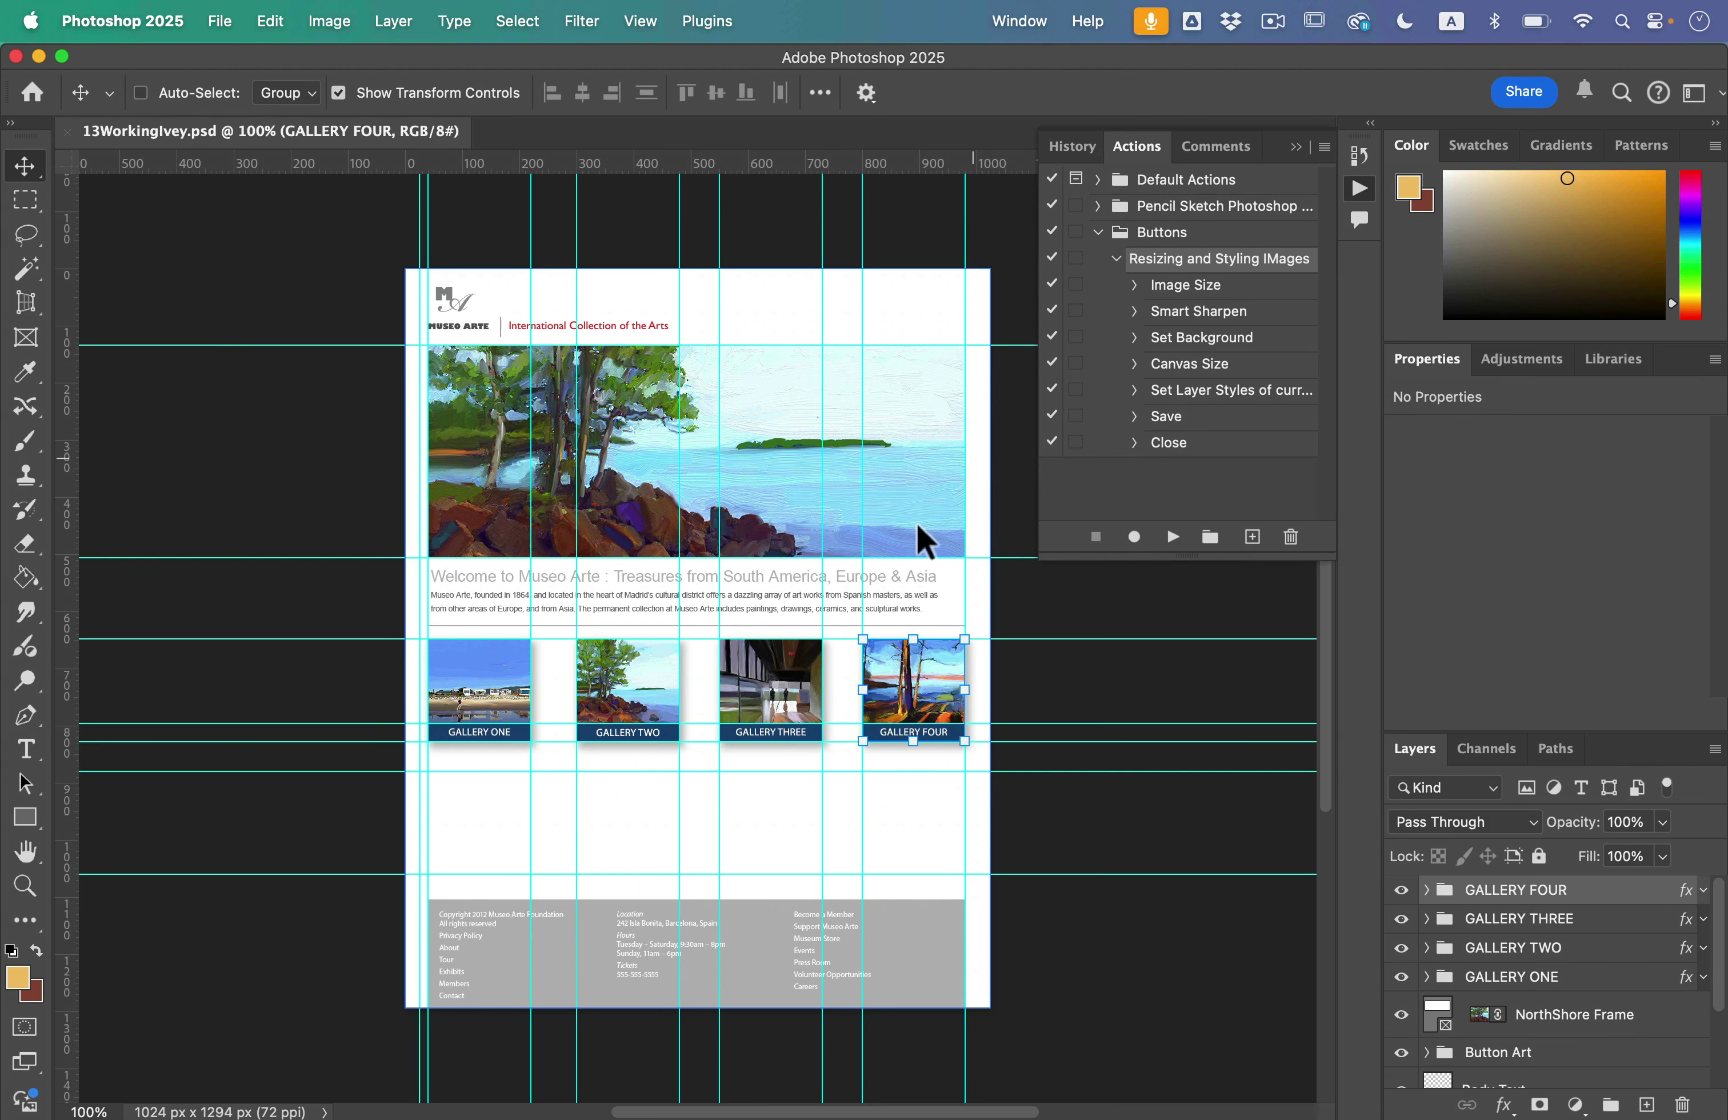
click(216, 22)
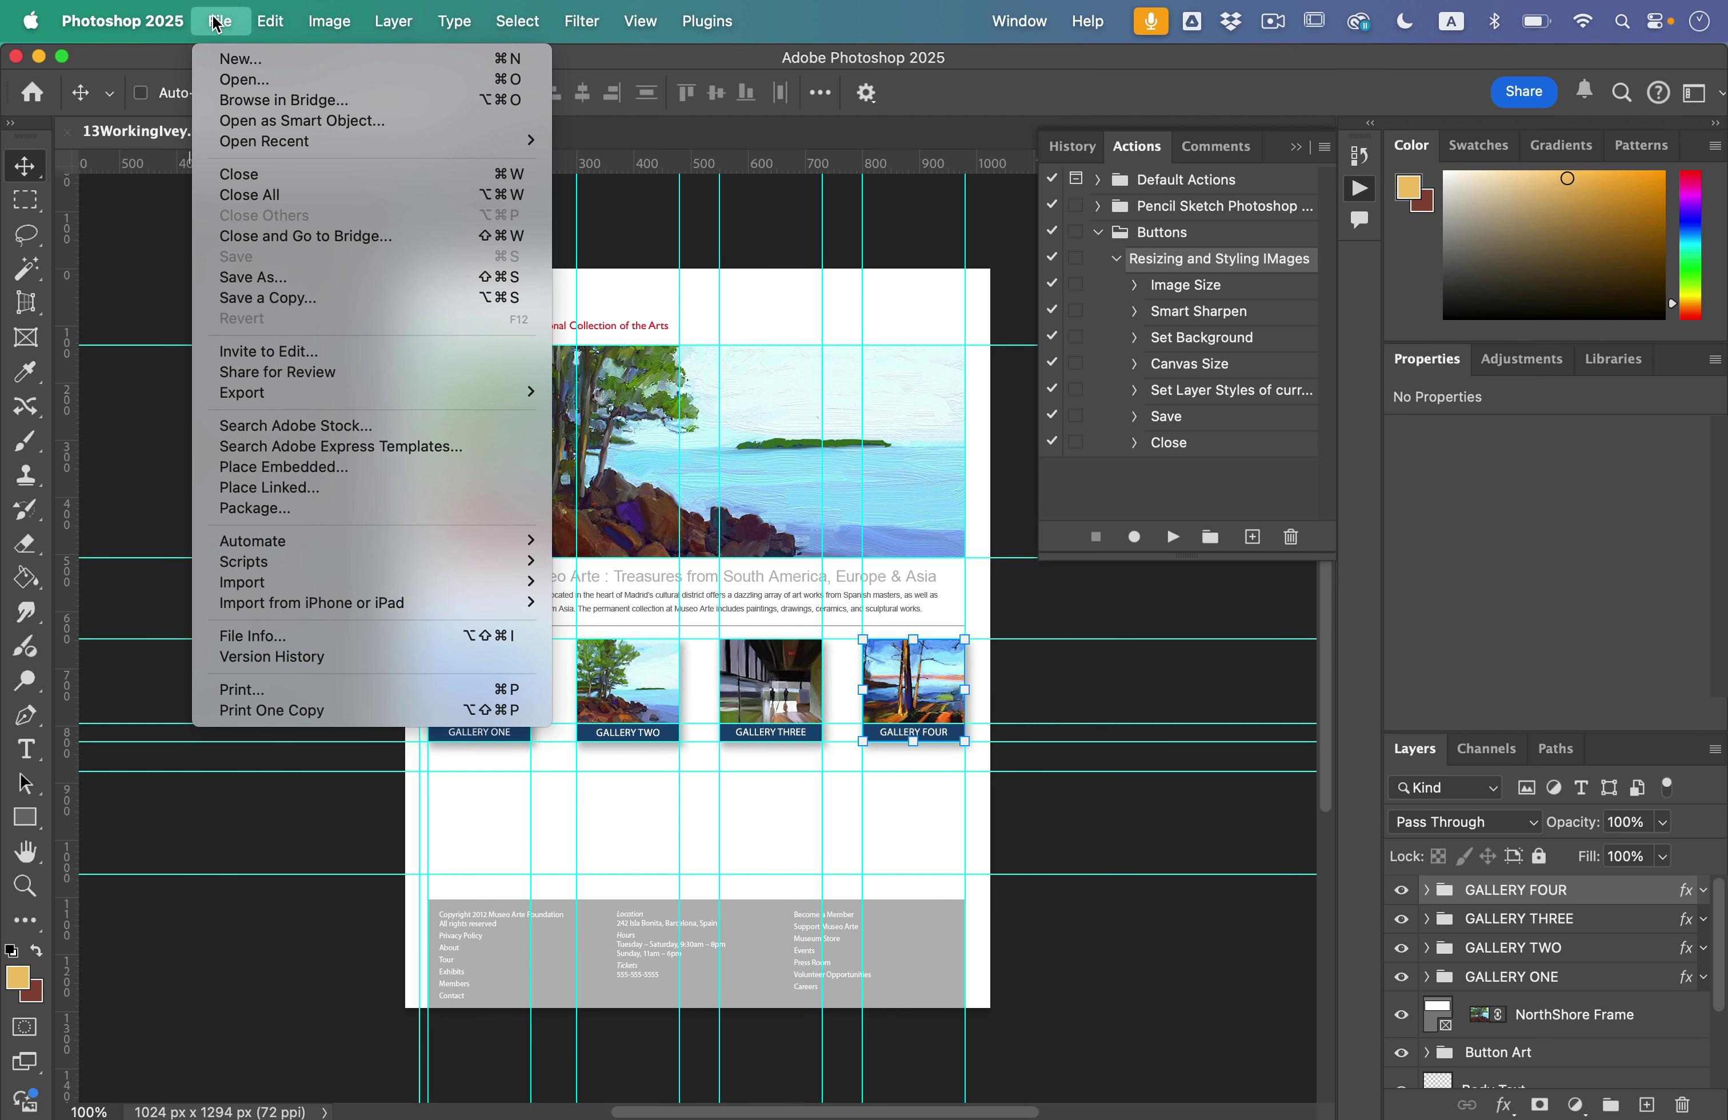
click(345, 486)
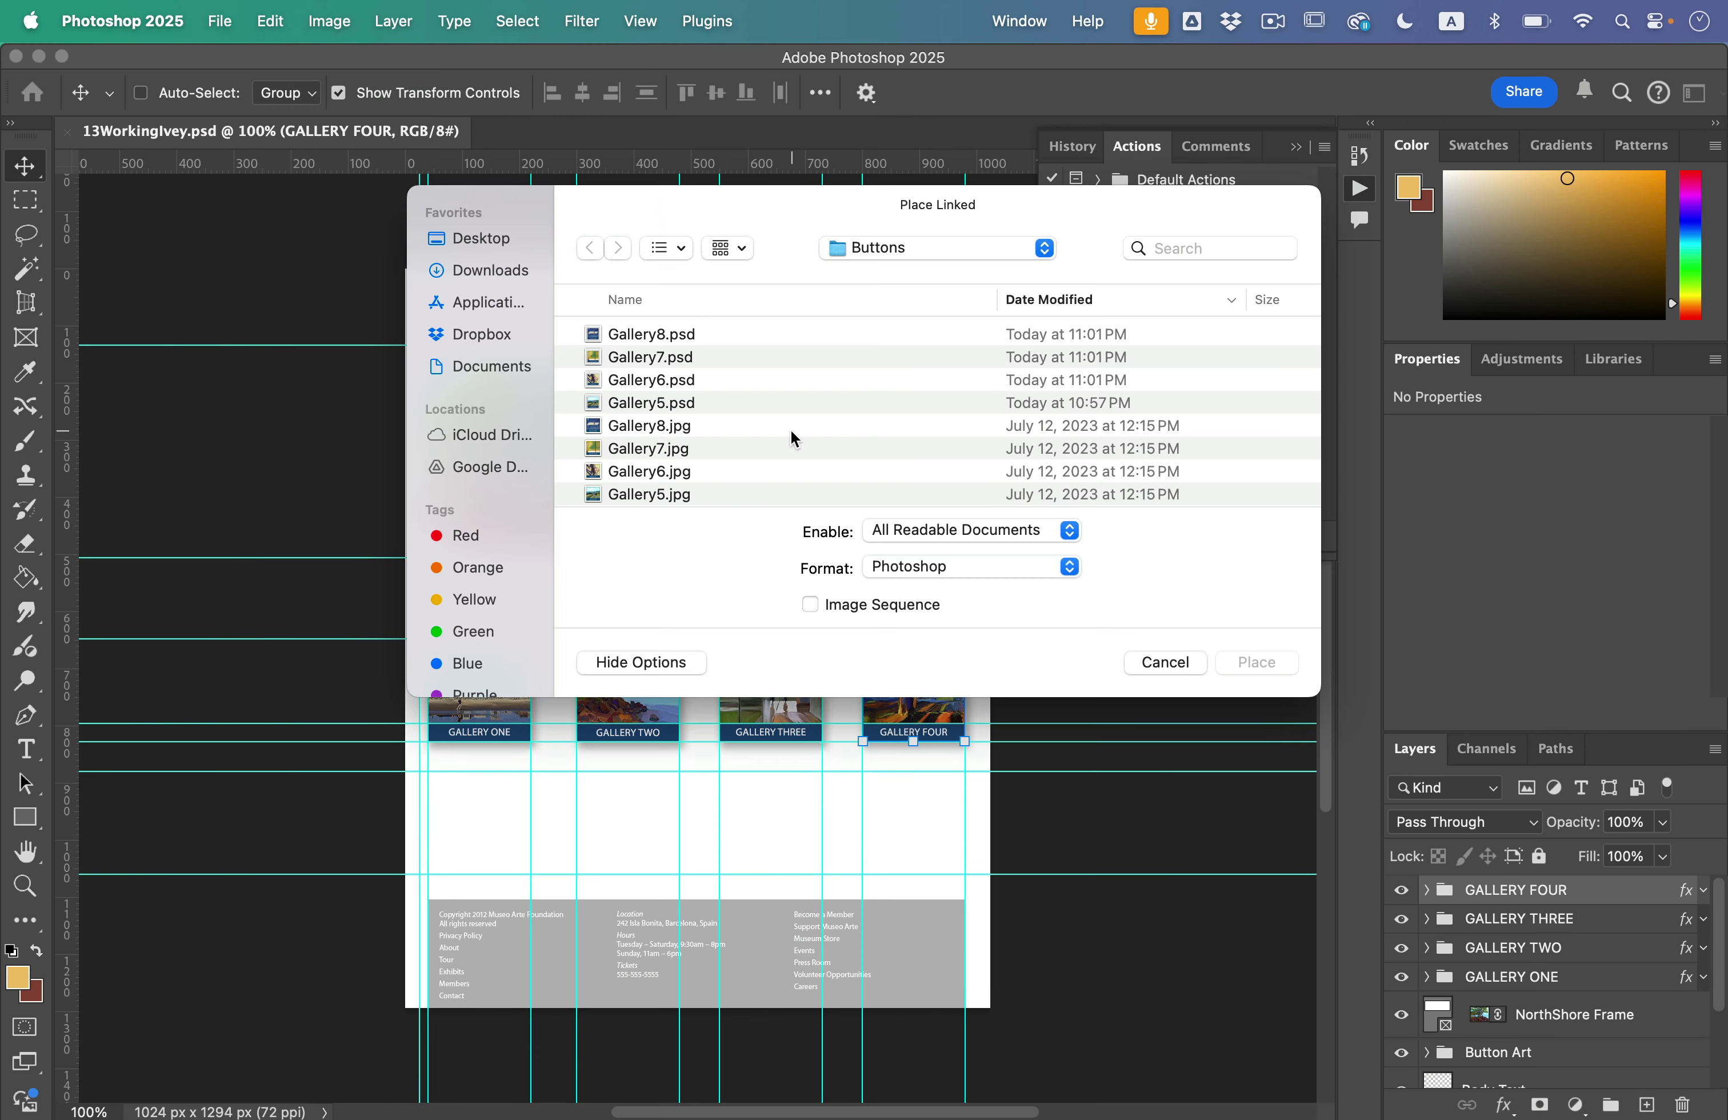
scroll(790, 429, down, 1)
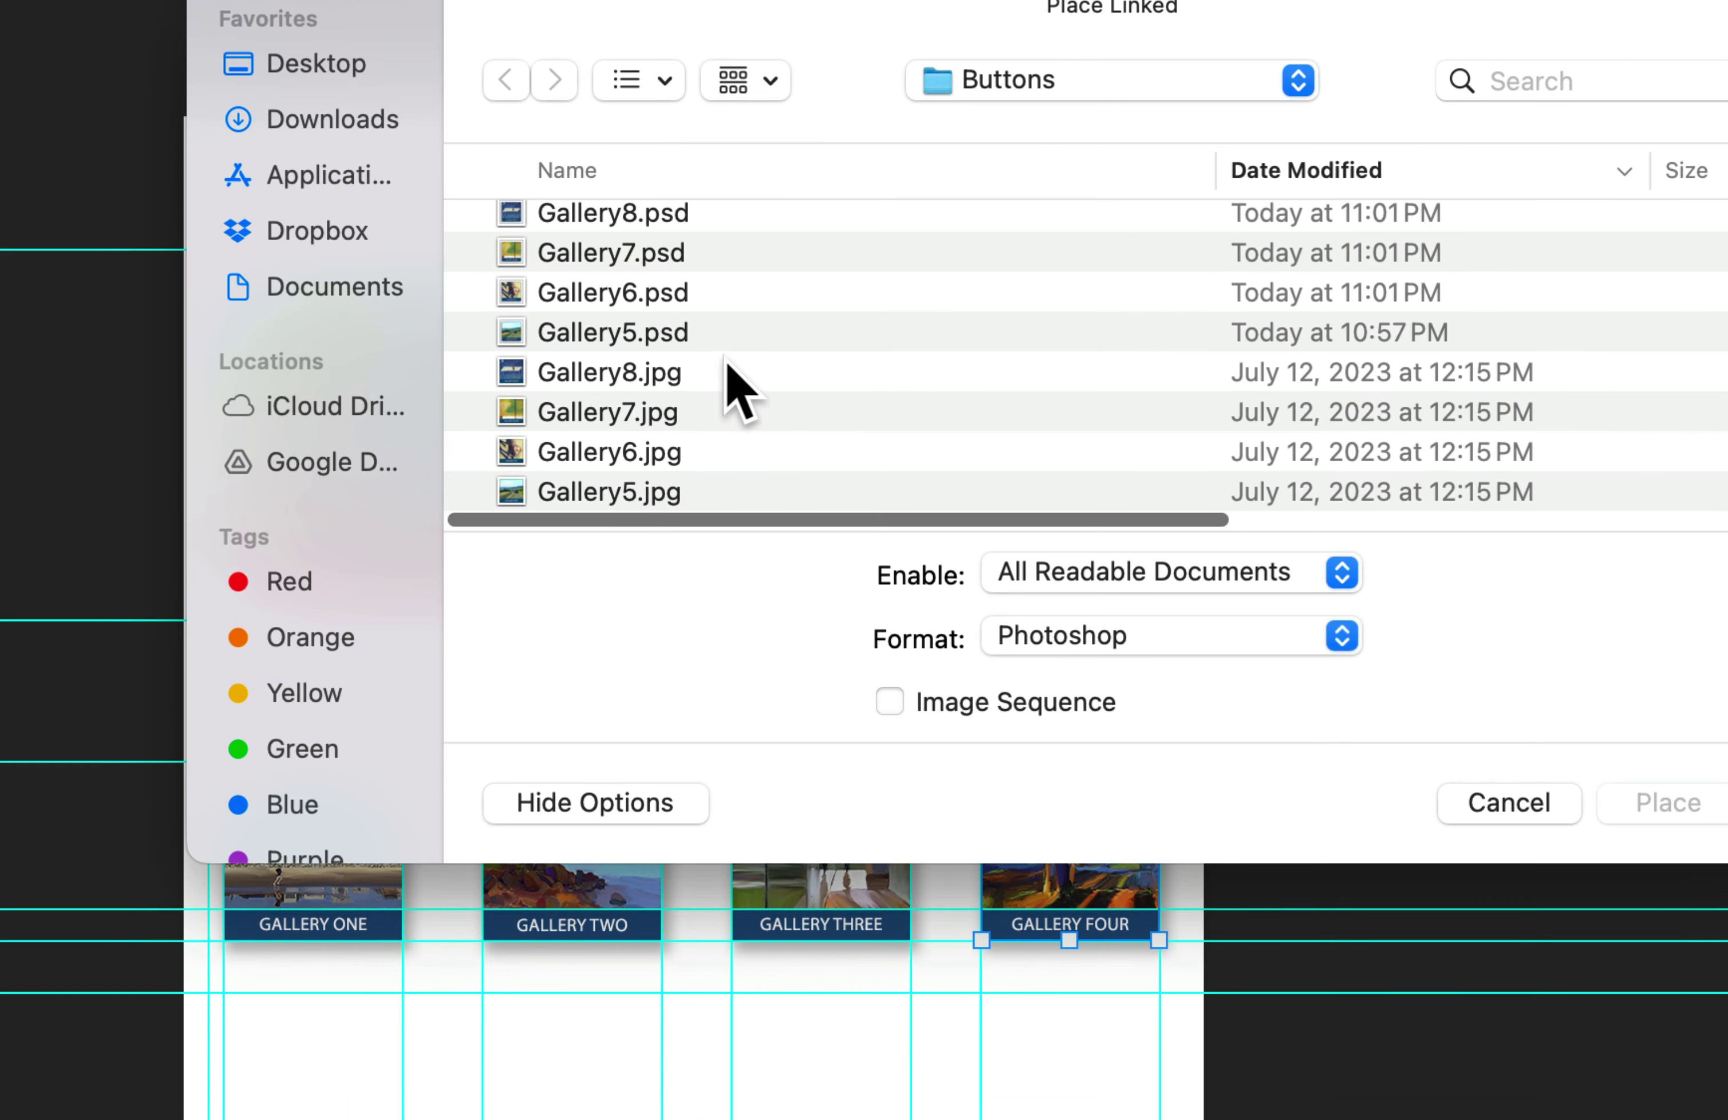
scroll(715, 408, up, 1)
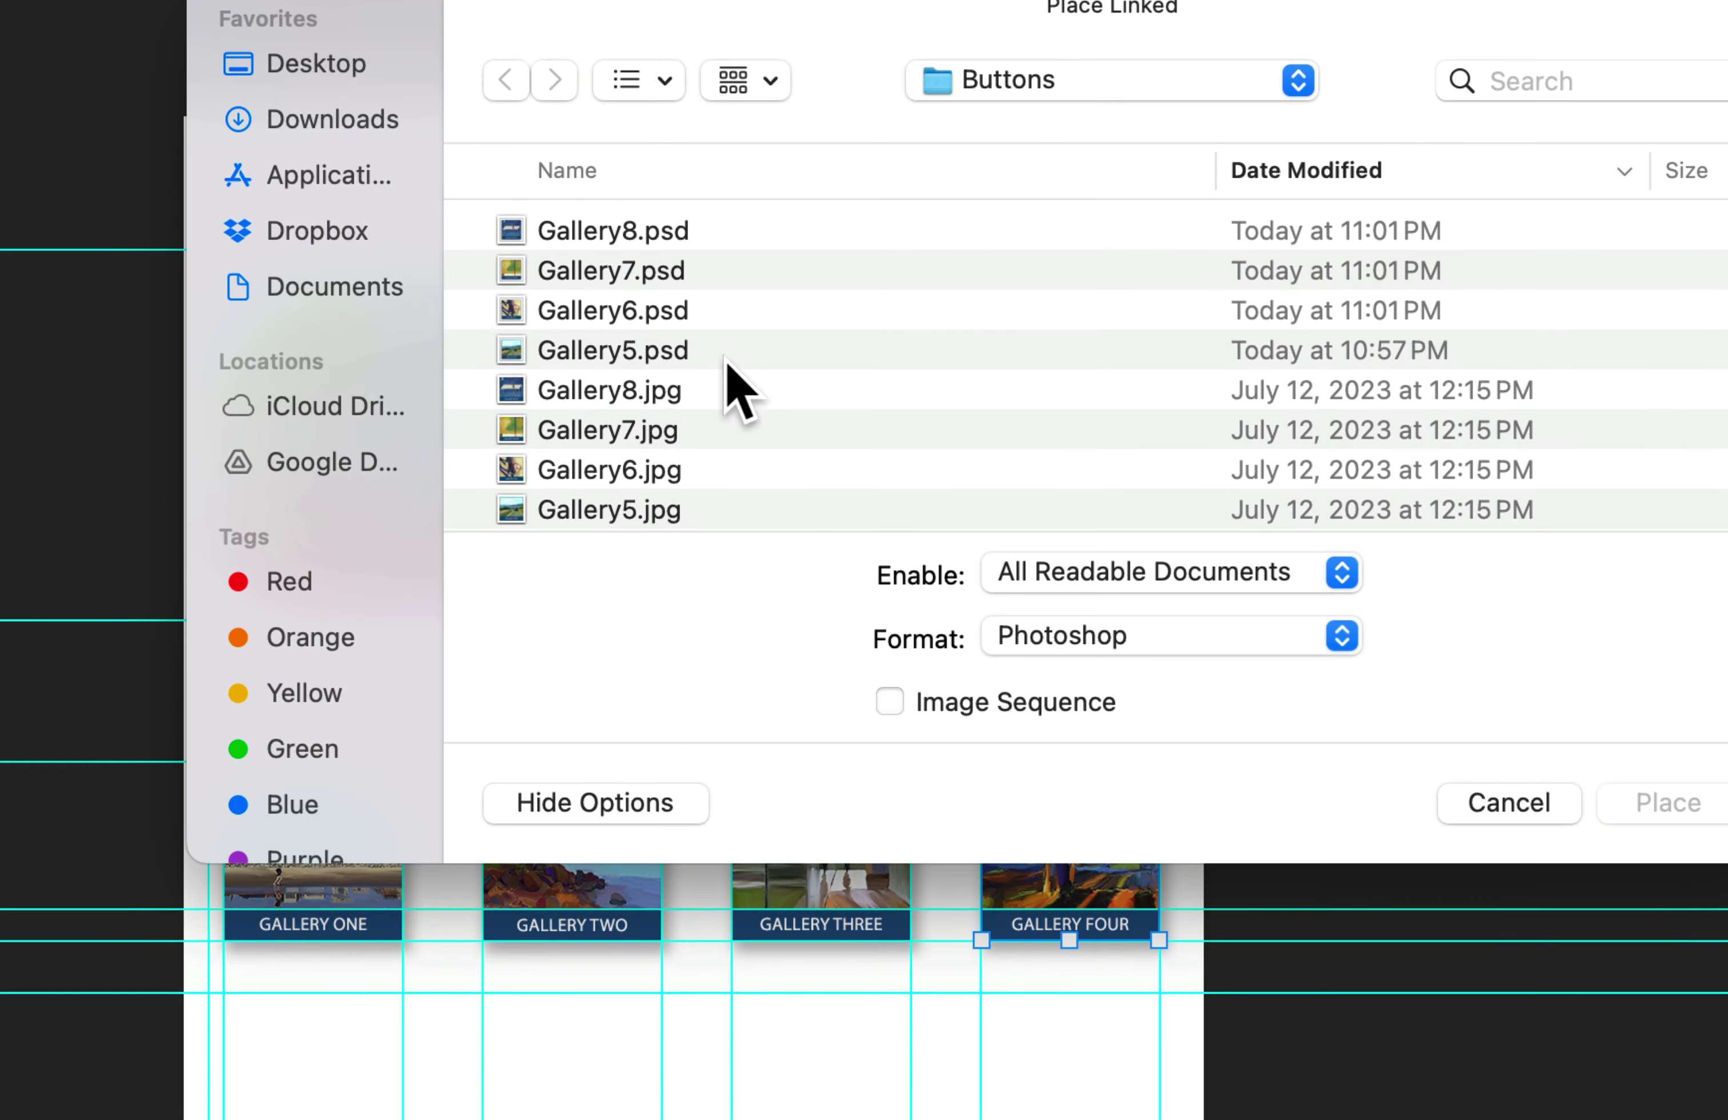
click(658, 350)
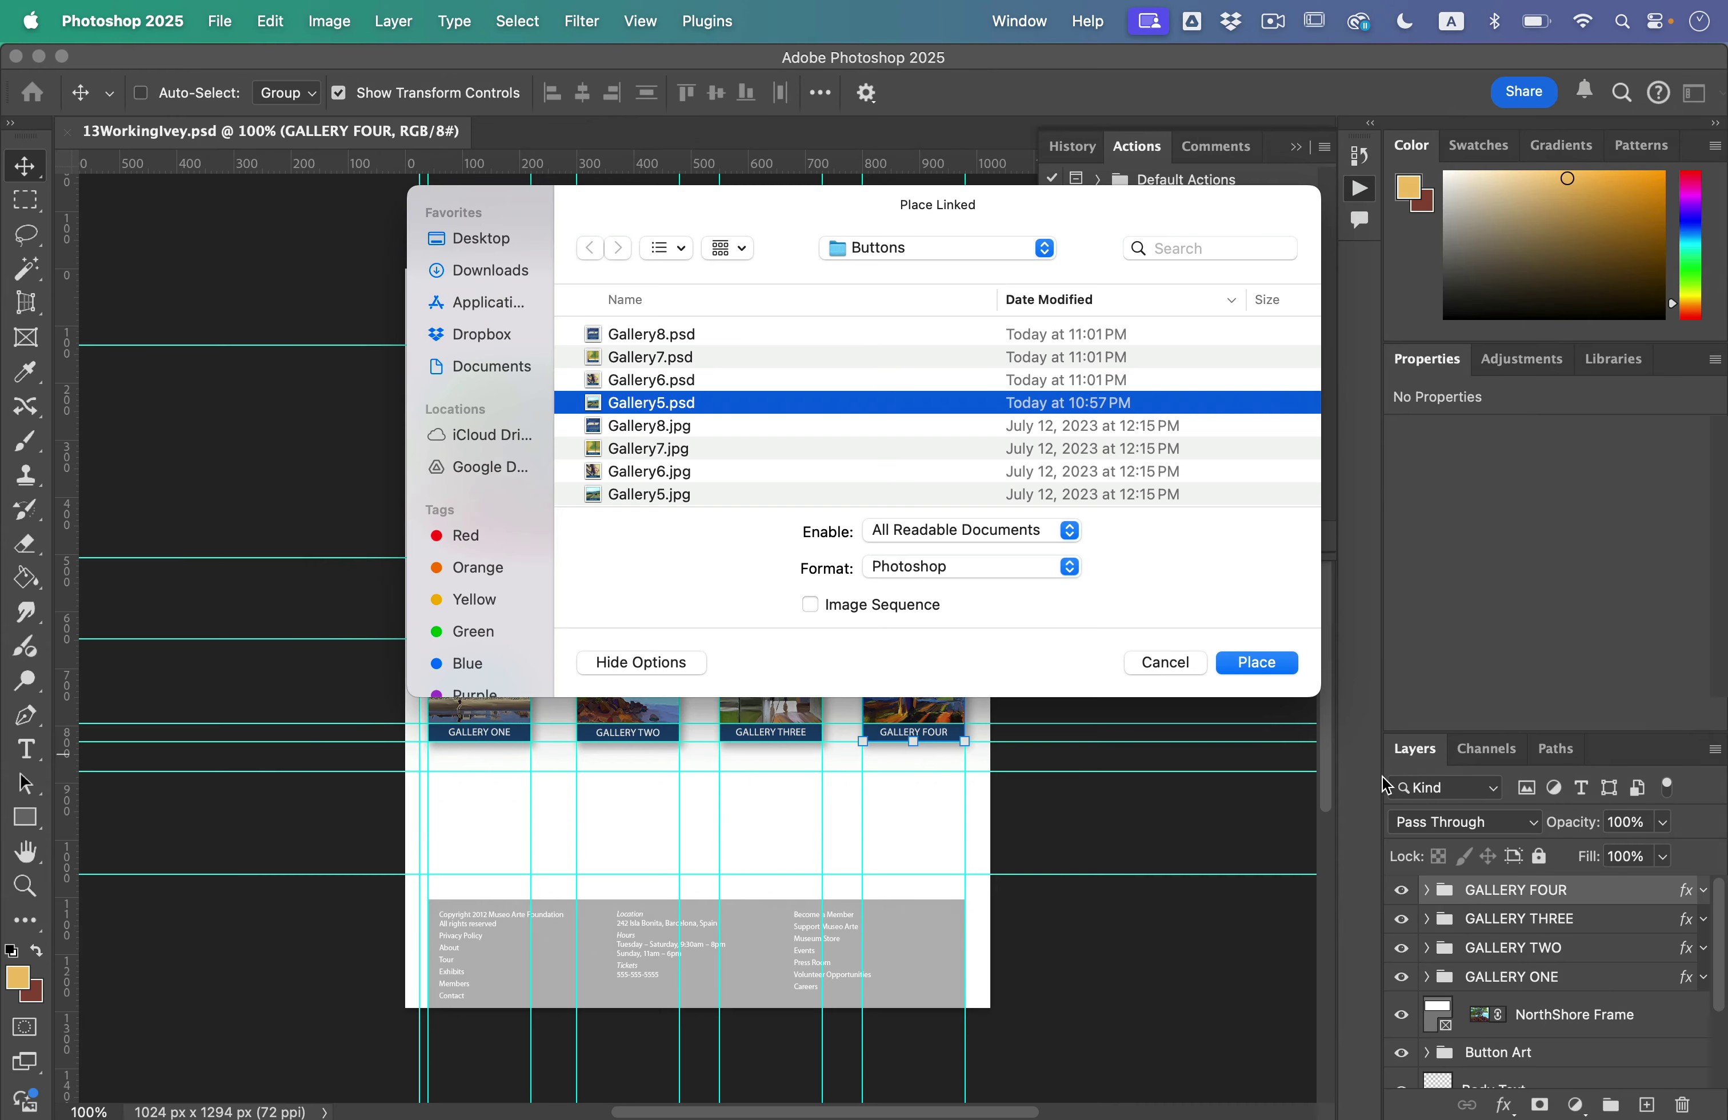
click(1253, 679)
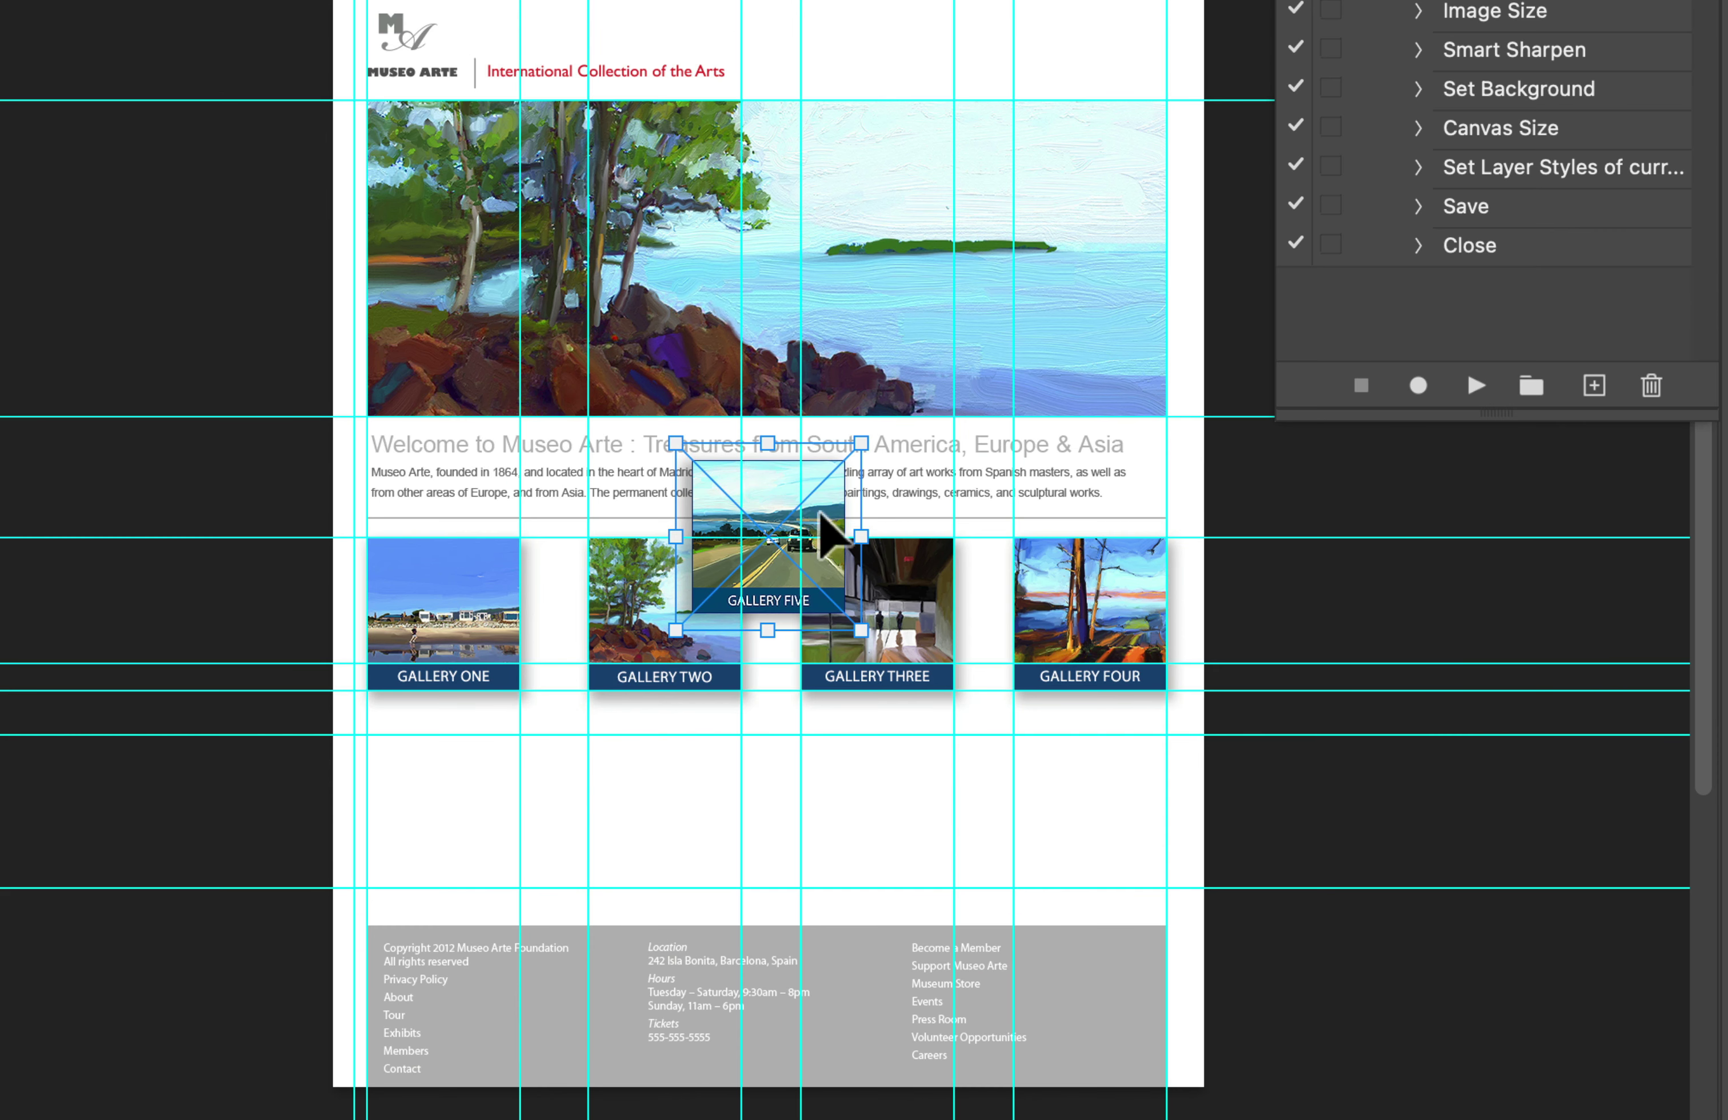
- Position the Gallery Five button below Gallery One, aligned to the guides at about X 20 px, Y 869 px, and commit the placement
drag(733, 634, 497, 789)
key(Down)
key(Down)
key(Down)
key(Down)
key(Down)
key(Down)
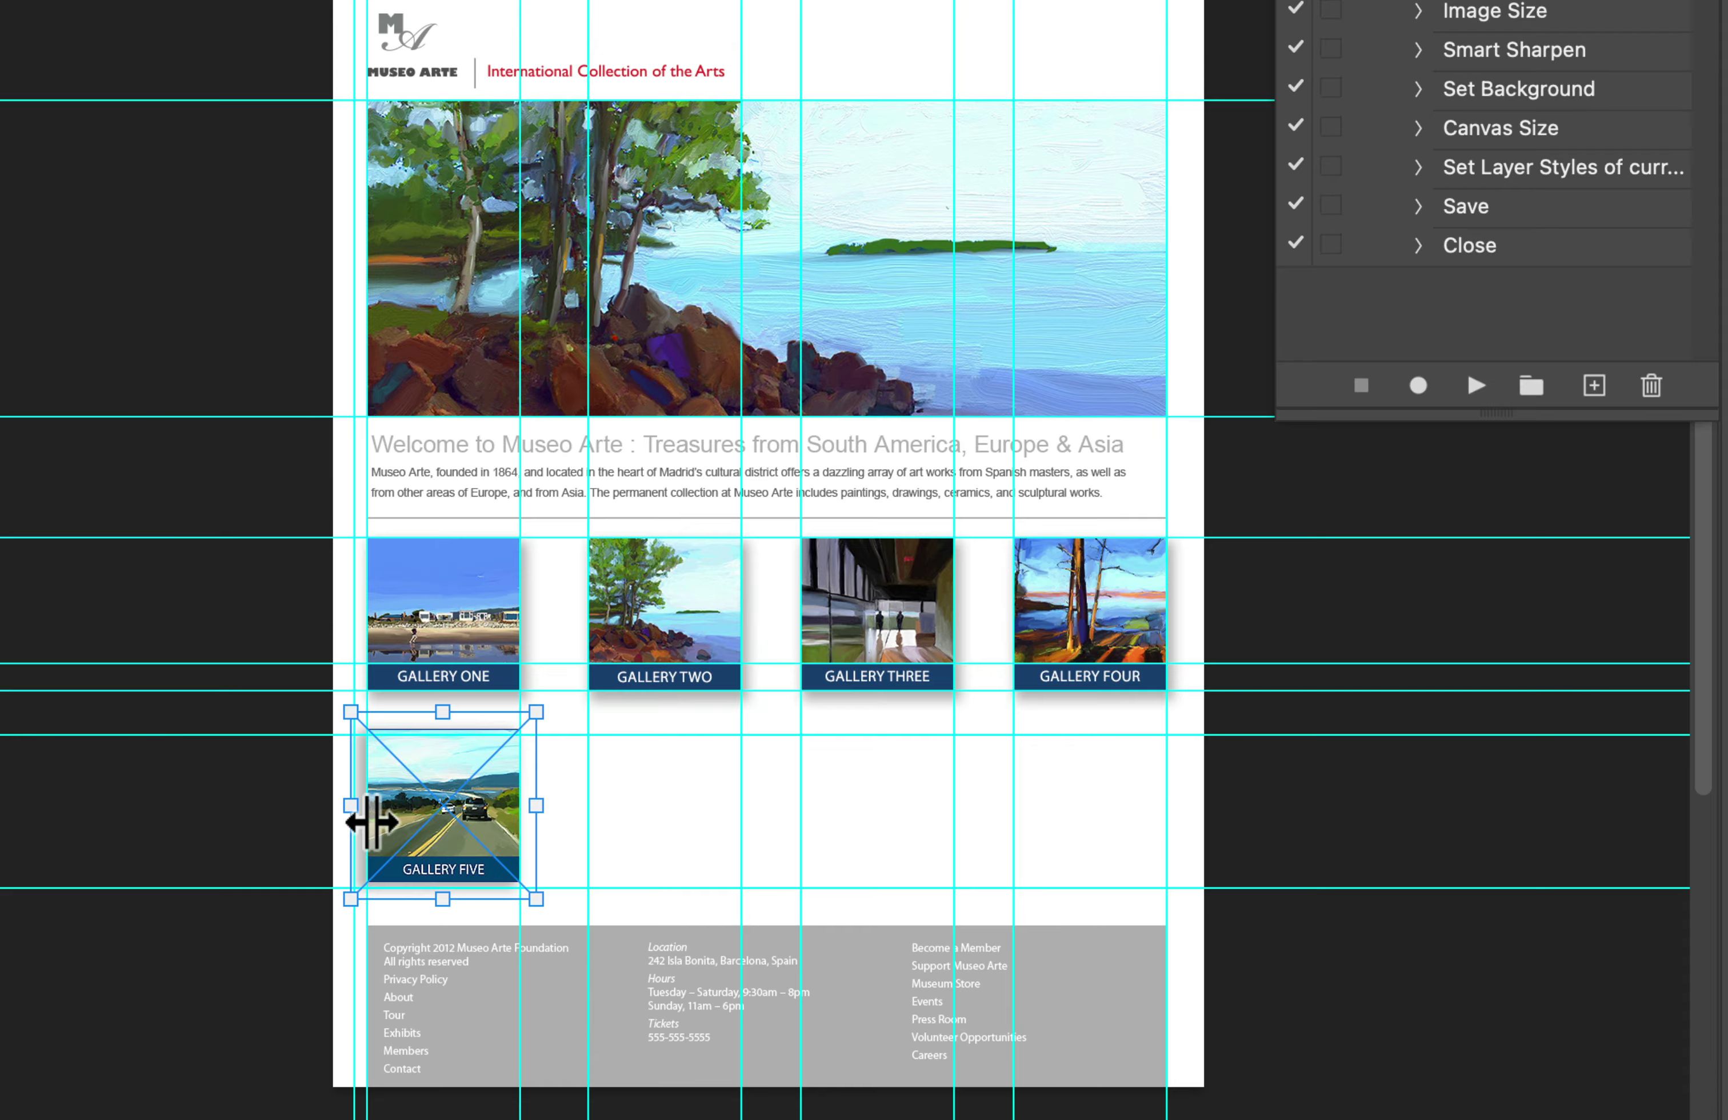
key(Down)
key(Down)
key(Down)
key(Down)
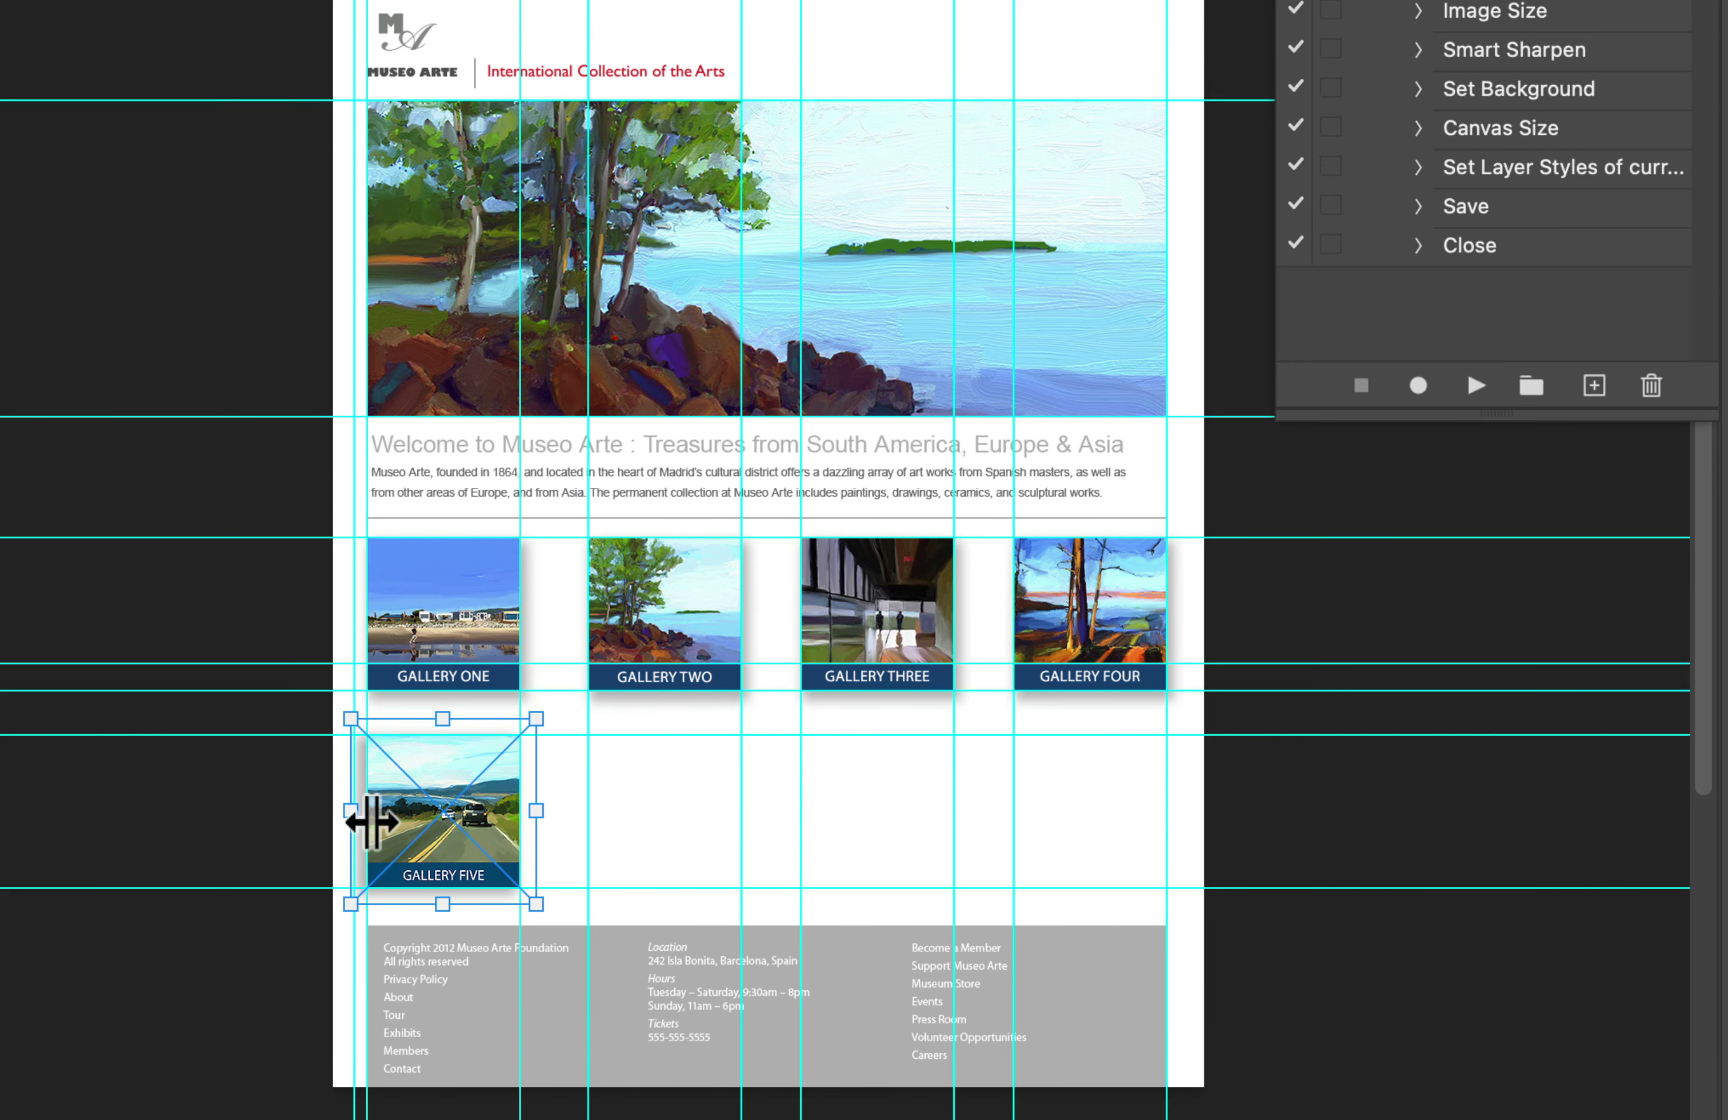
key(Return)
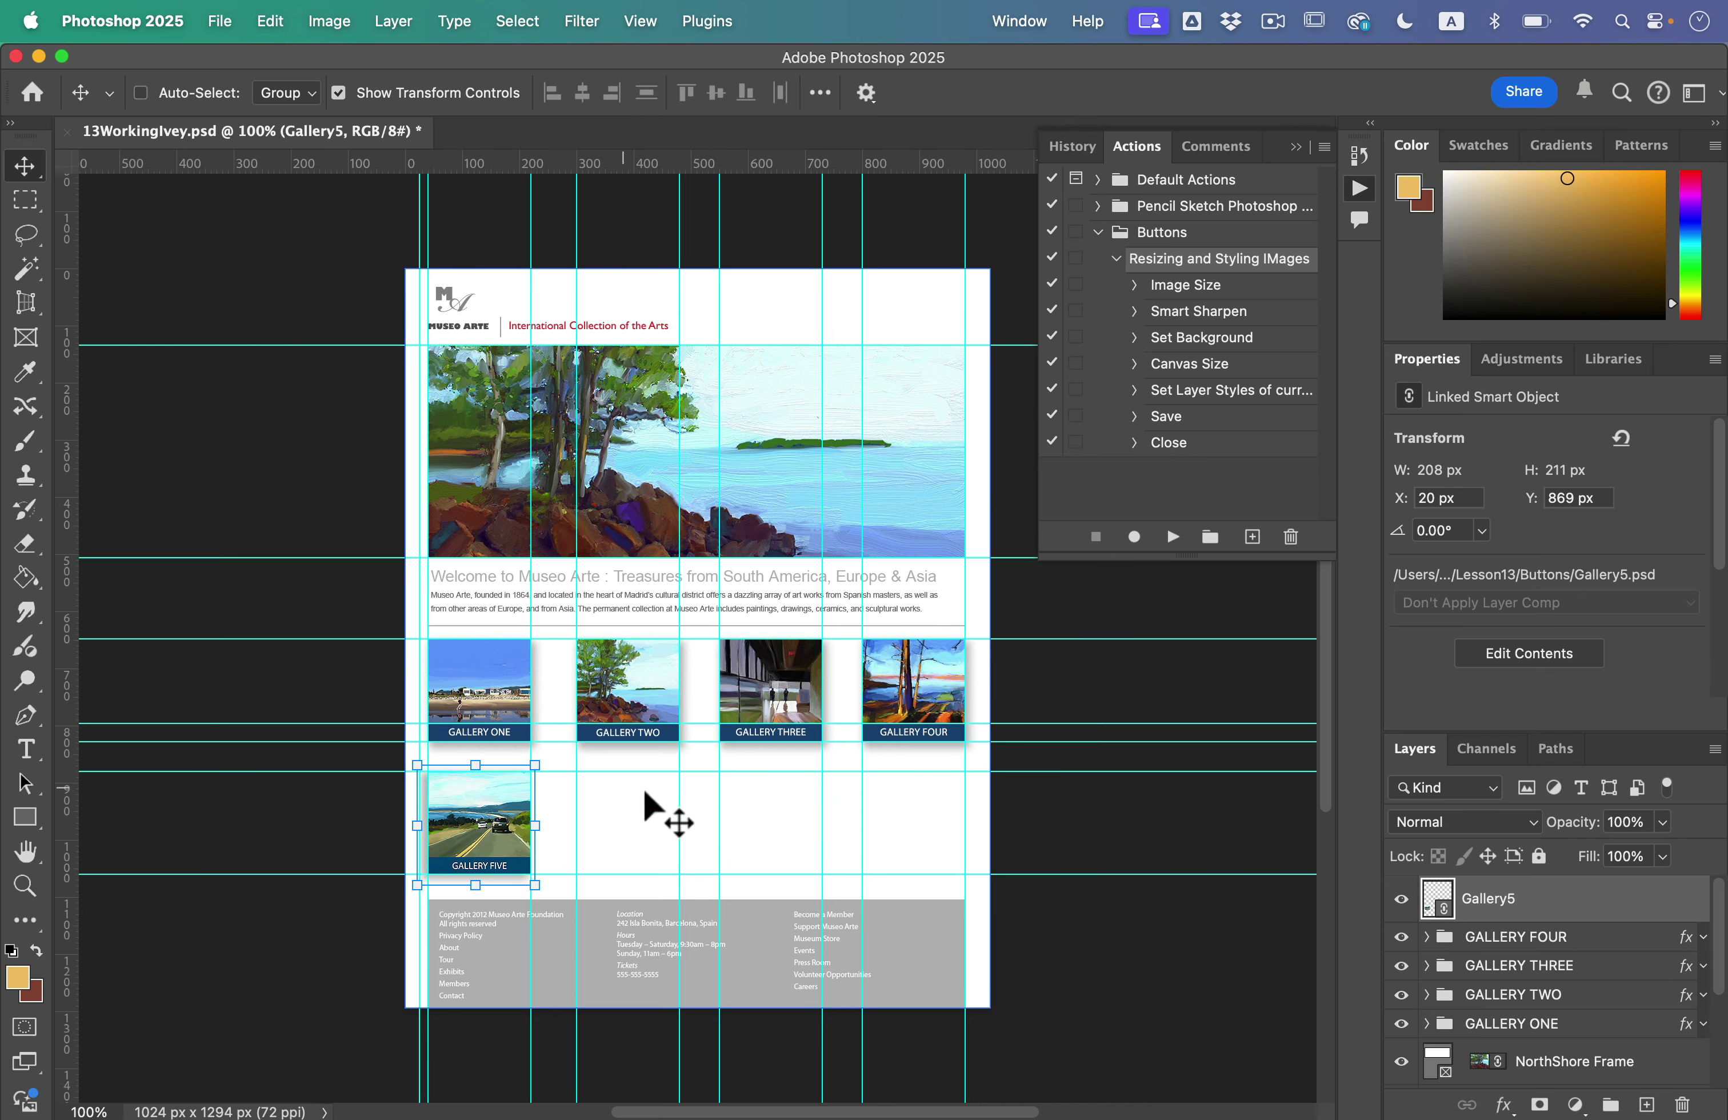
- Place Gallery6.psd as a linked file and position it below Gallery Two at about X 280 px, Y 871 px
click(221, 21)
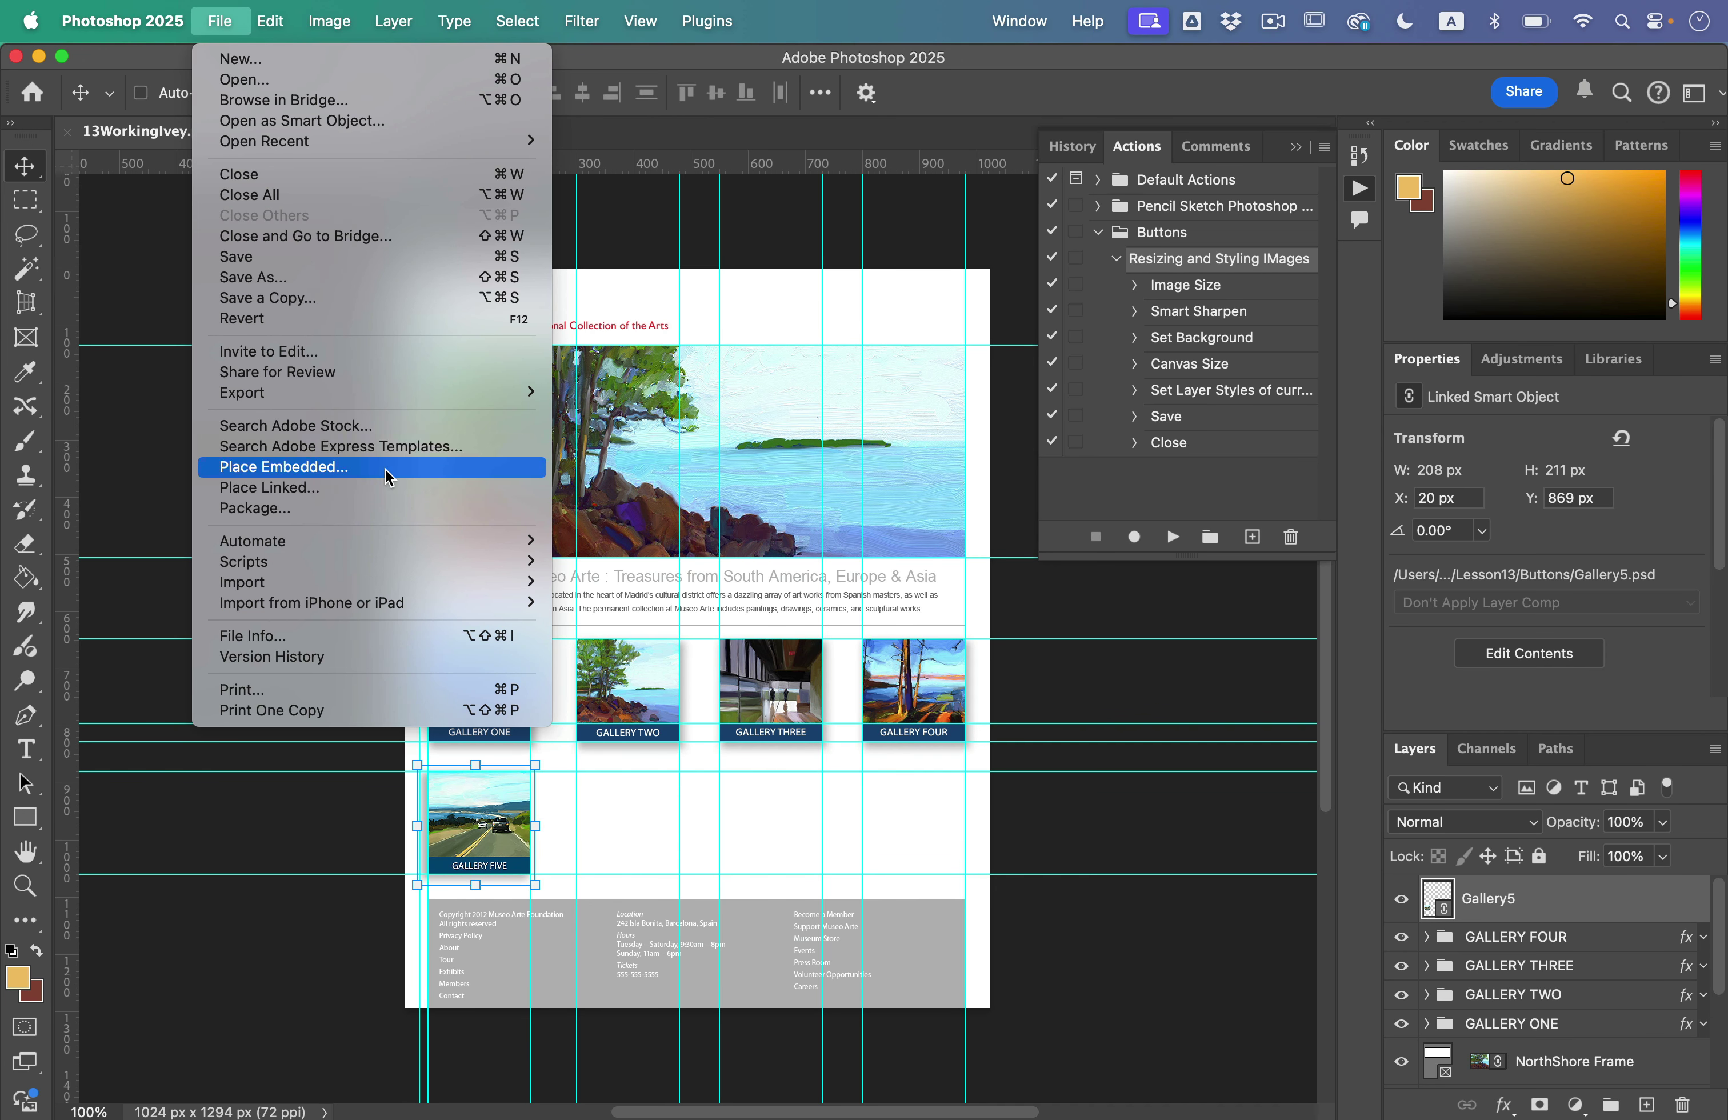
click(389, 488)
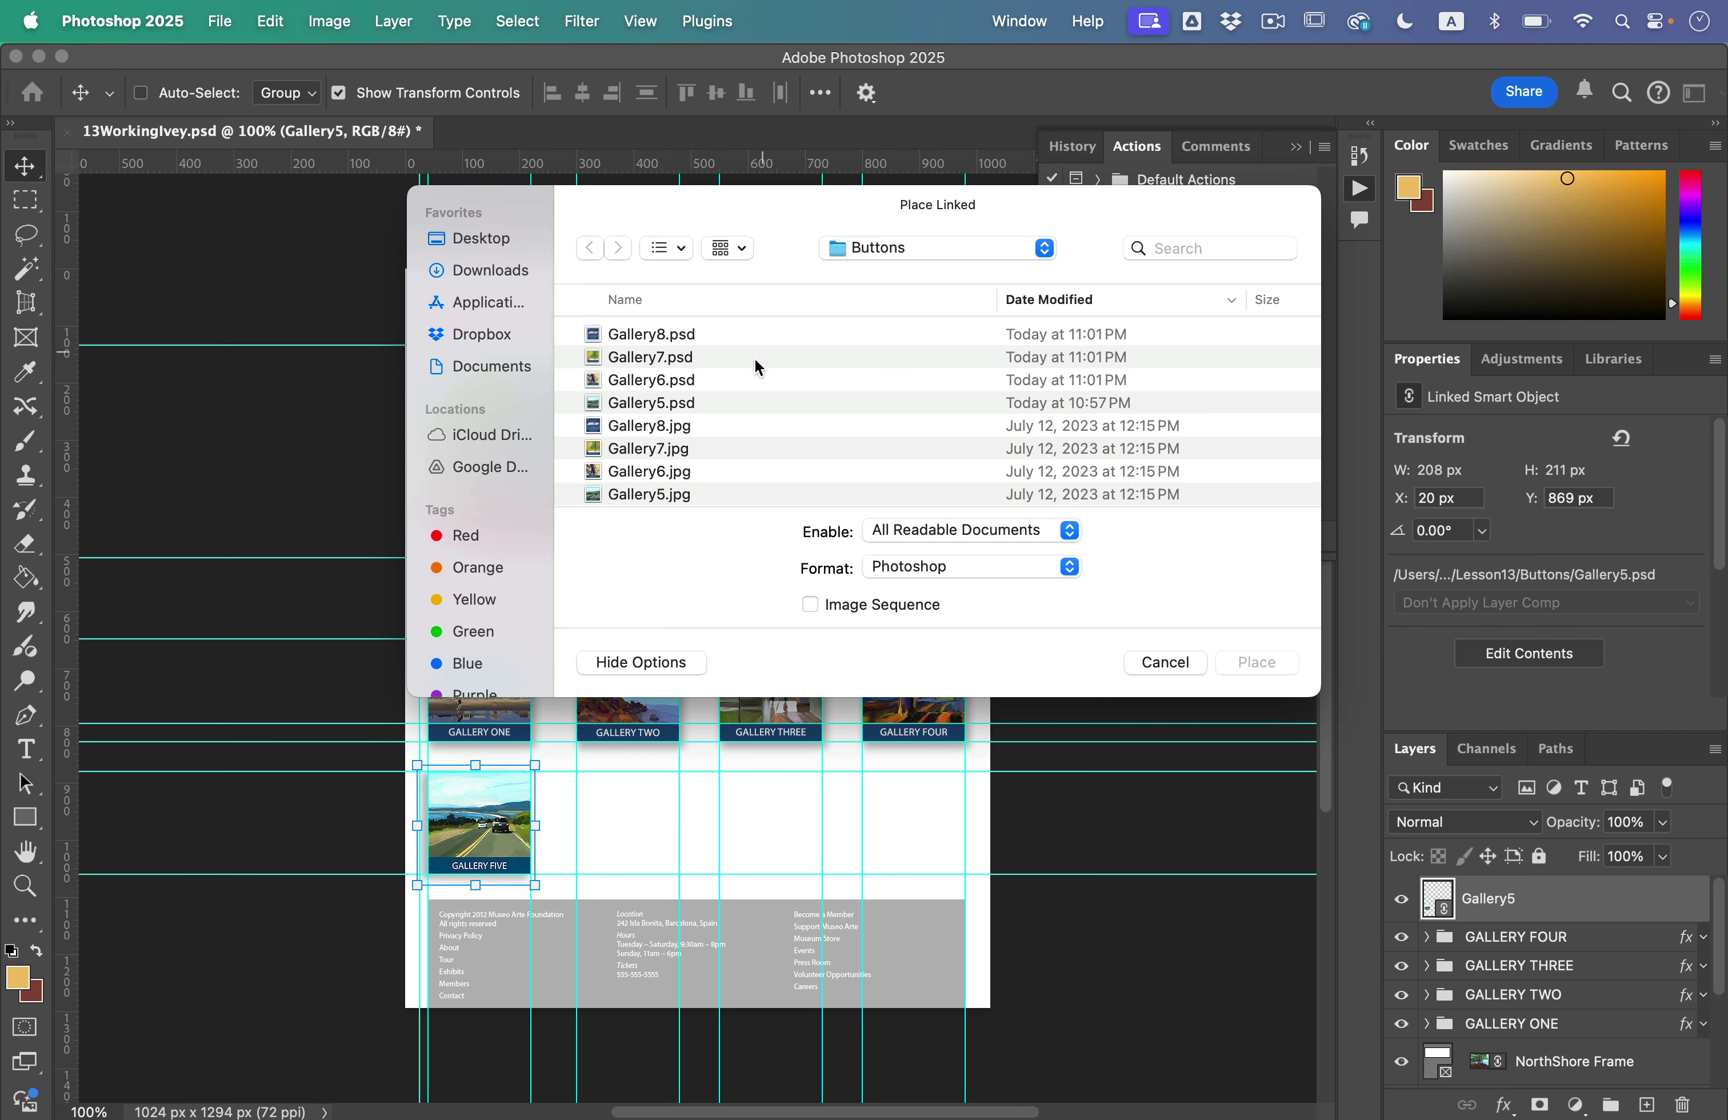
click(754, 374)
click(744, 355)
key(Up)
key(Down)
key(Down)
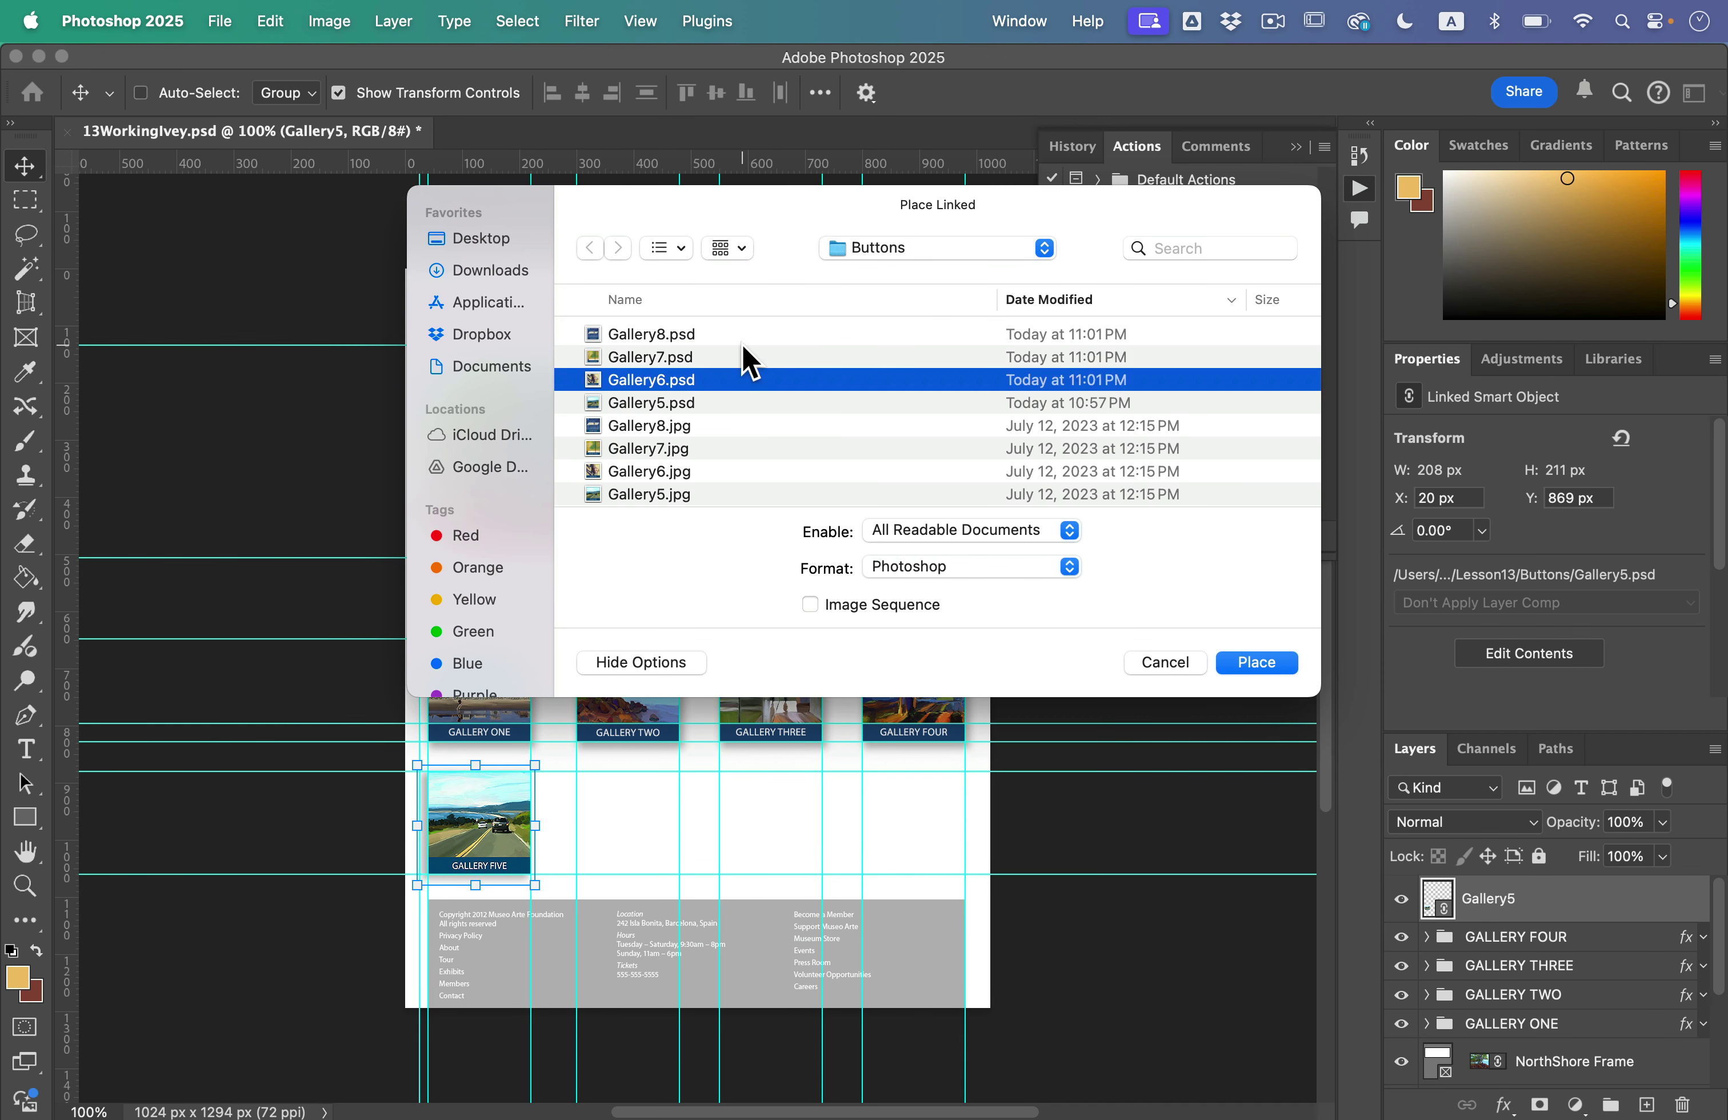
key(Return)
scroll(682, 656, up, 5)
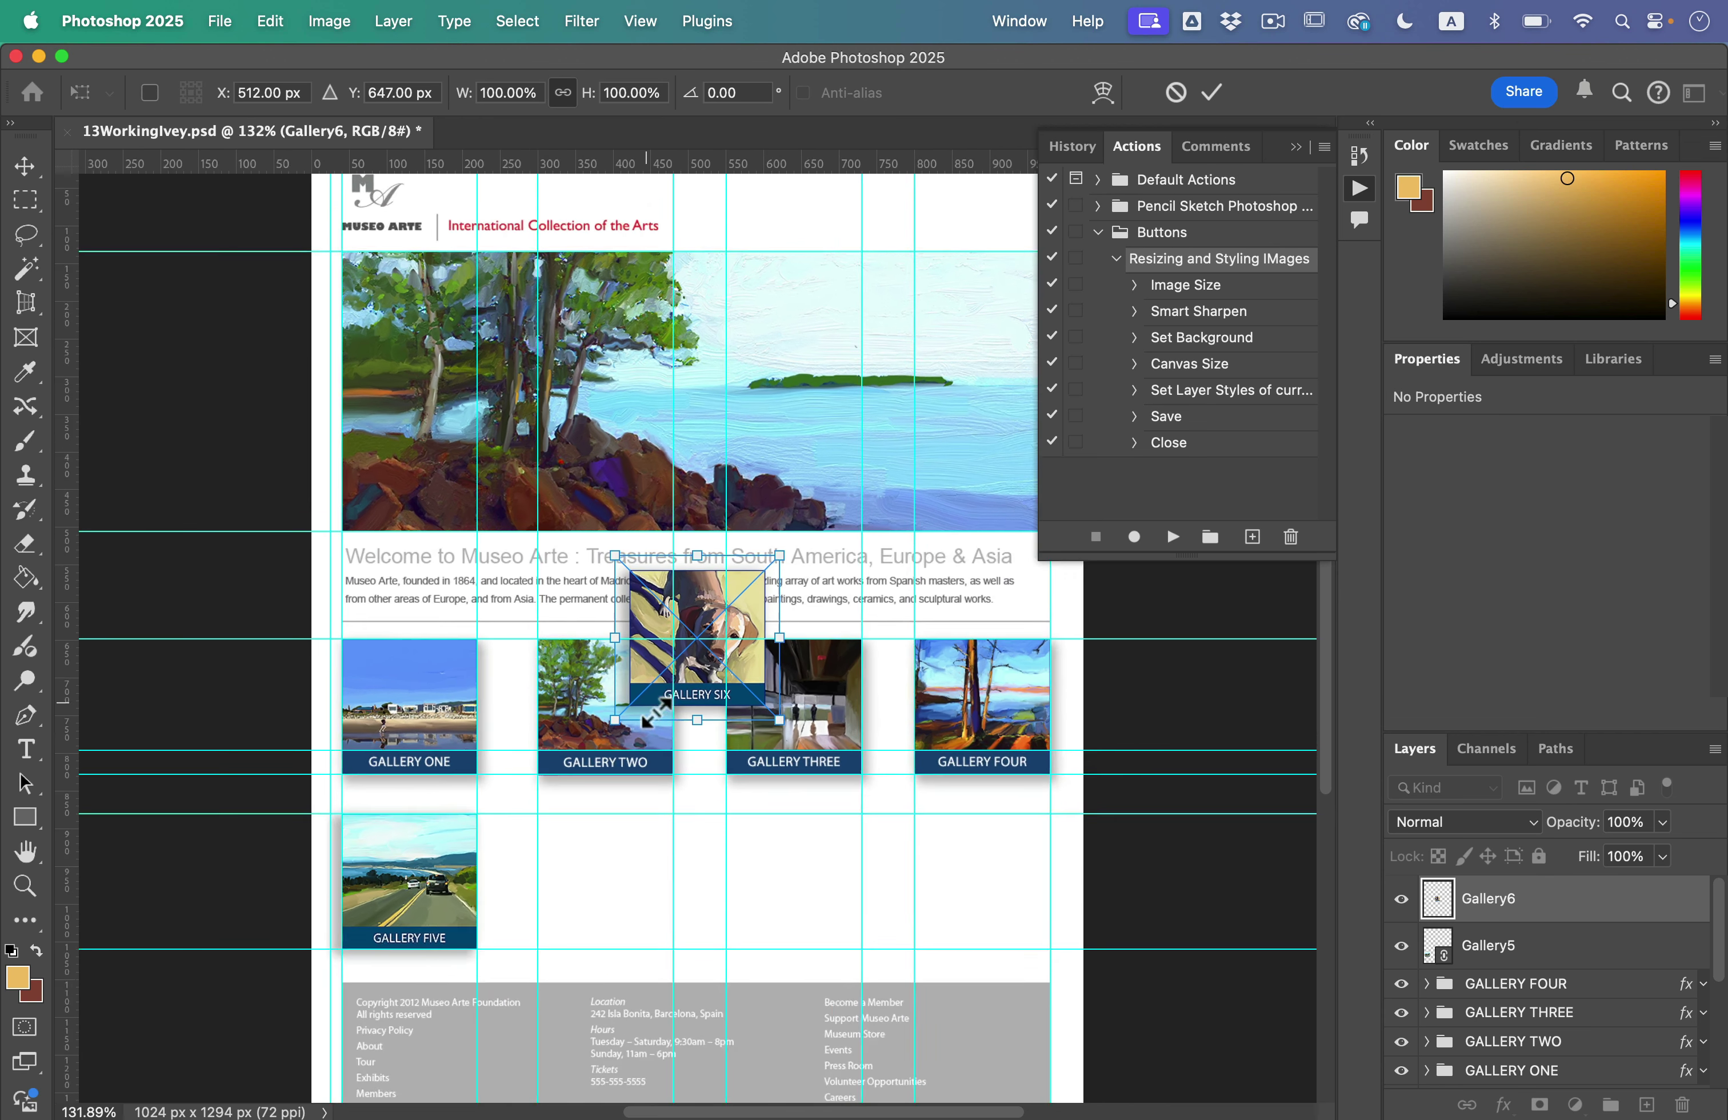
drag(695, 610, 580, 908)
key(Return)
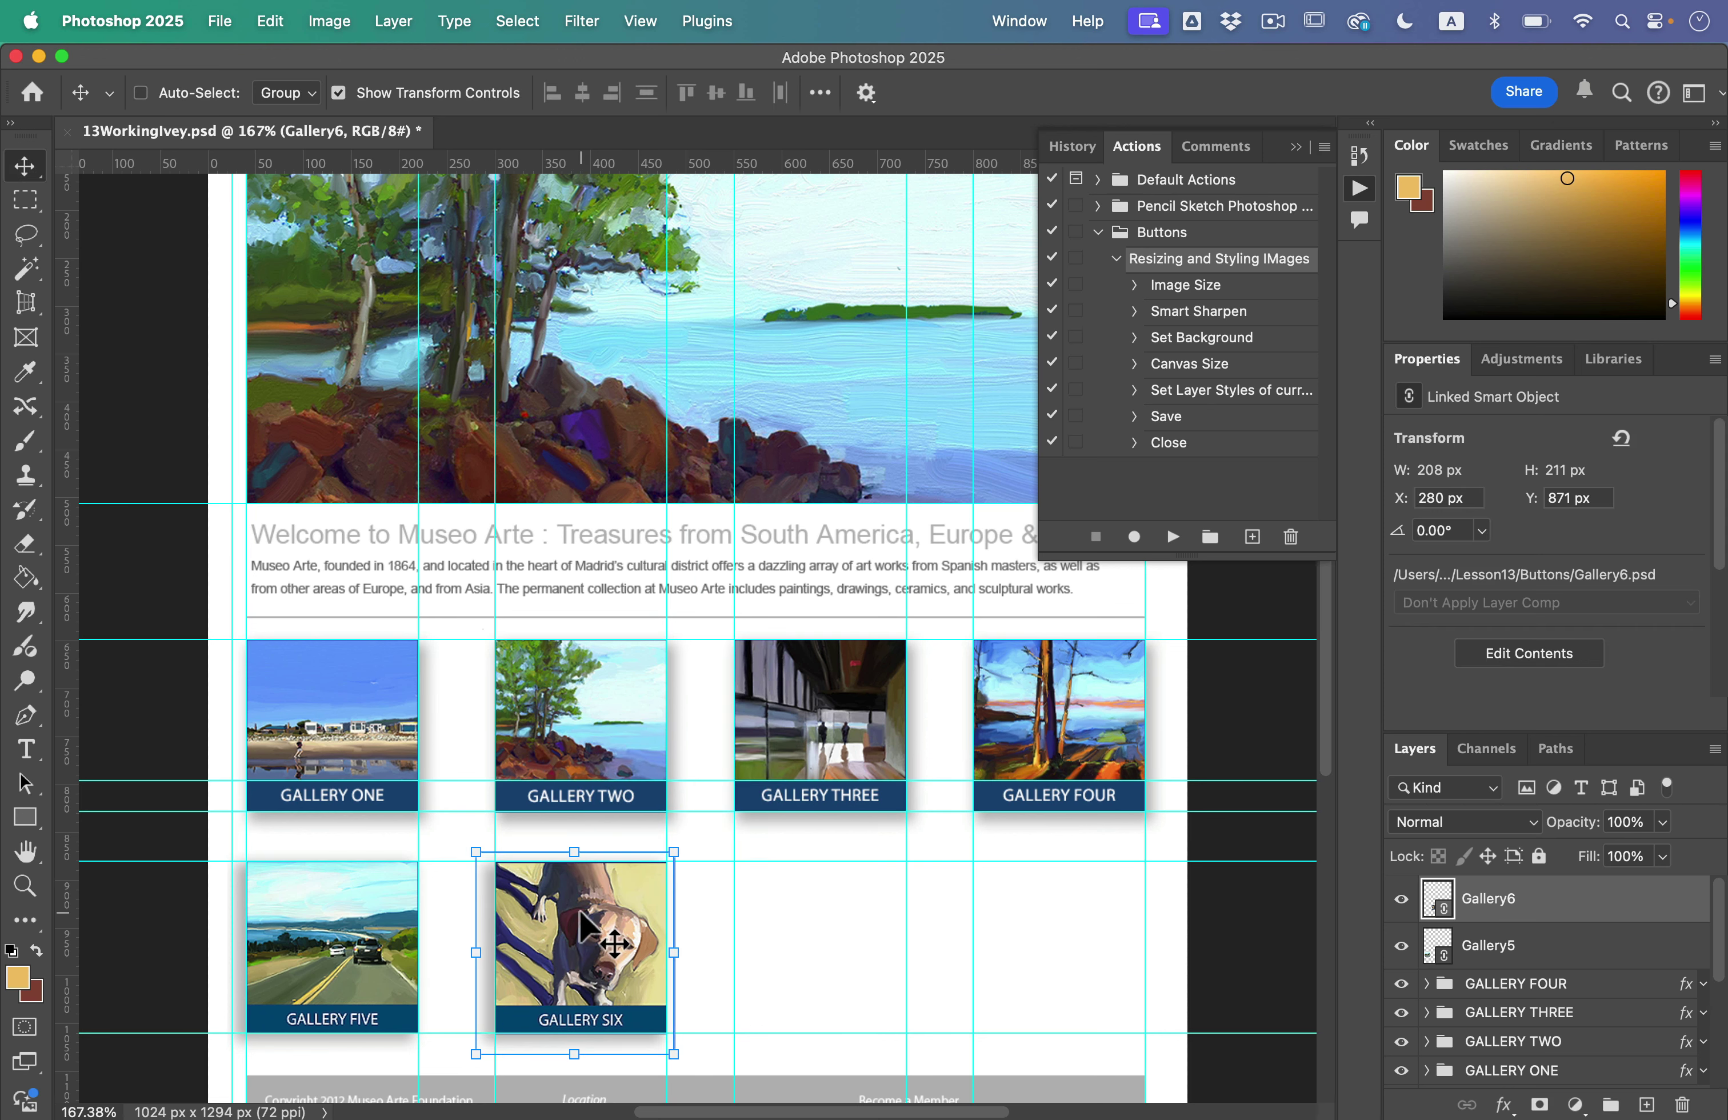
- Place Gallery7.psd as a linked file and position it below Gallery Three at about X 530 px, Y 869 px
click(219, 21)
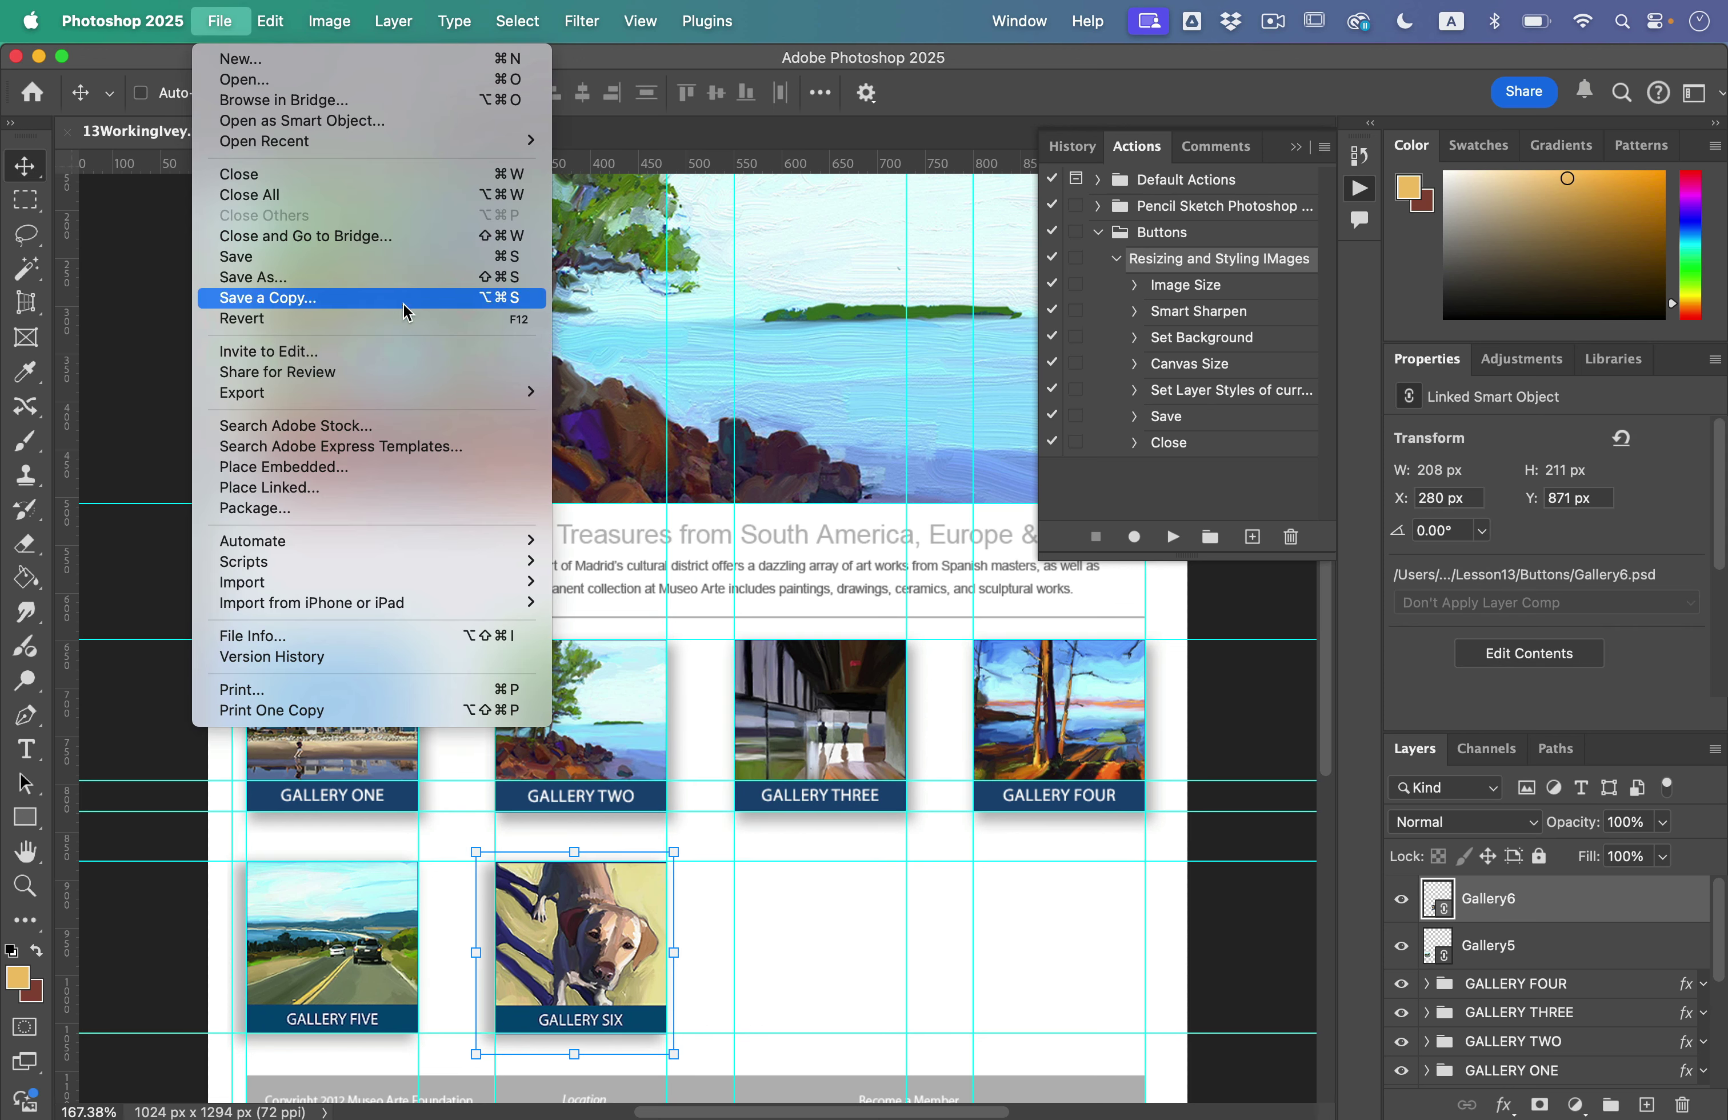
click(394, 493)
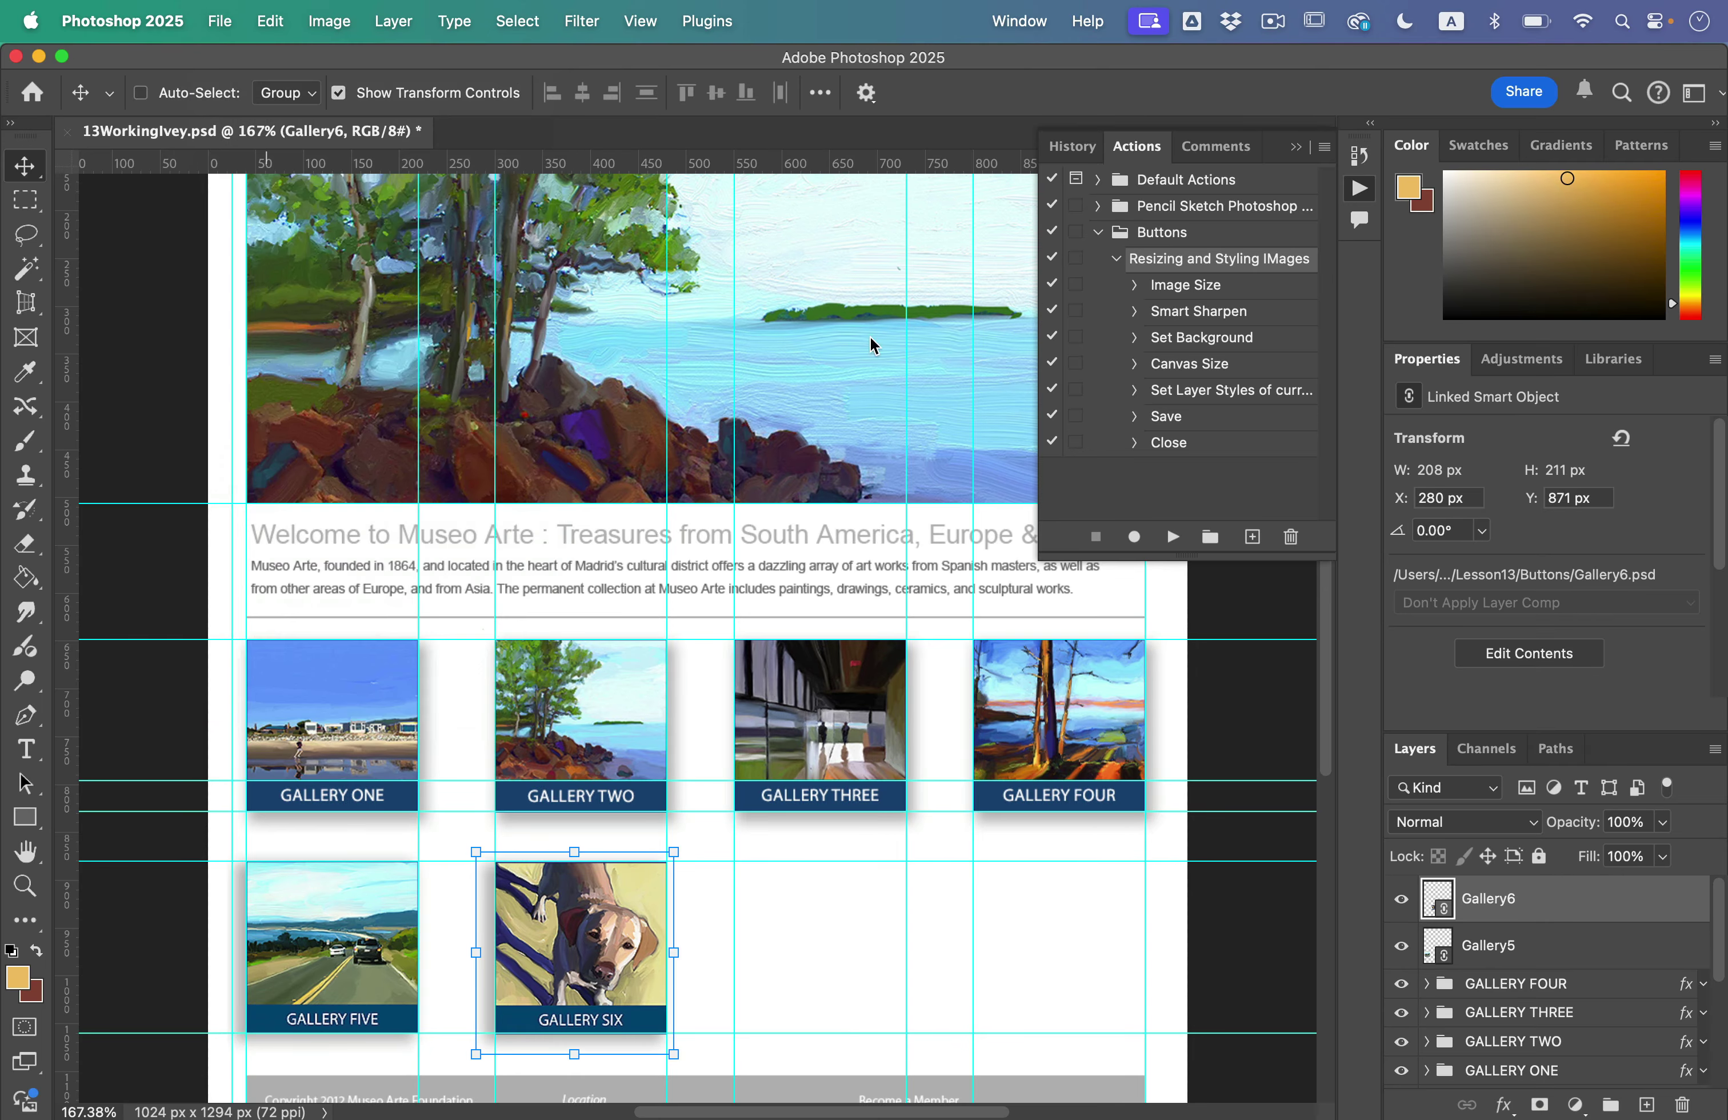
click(701, 355)
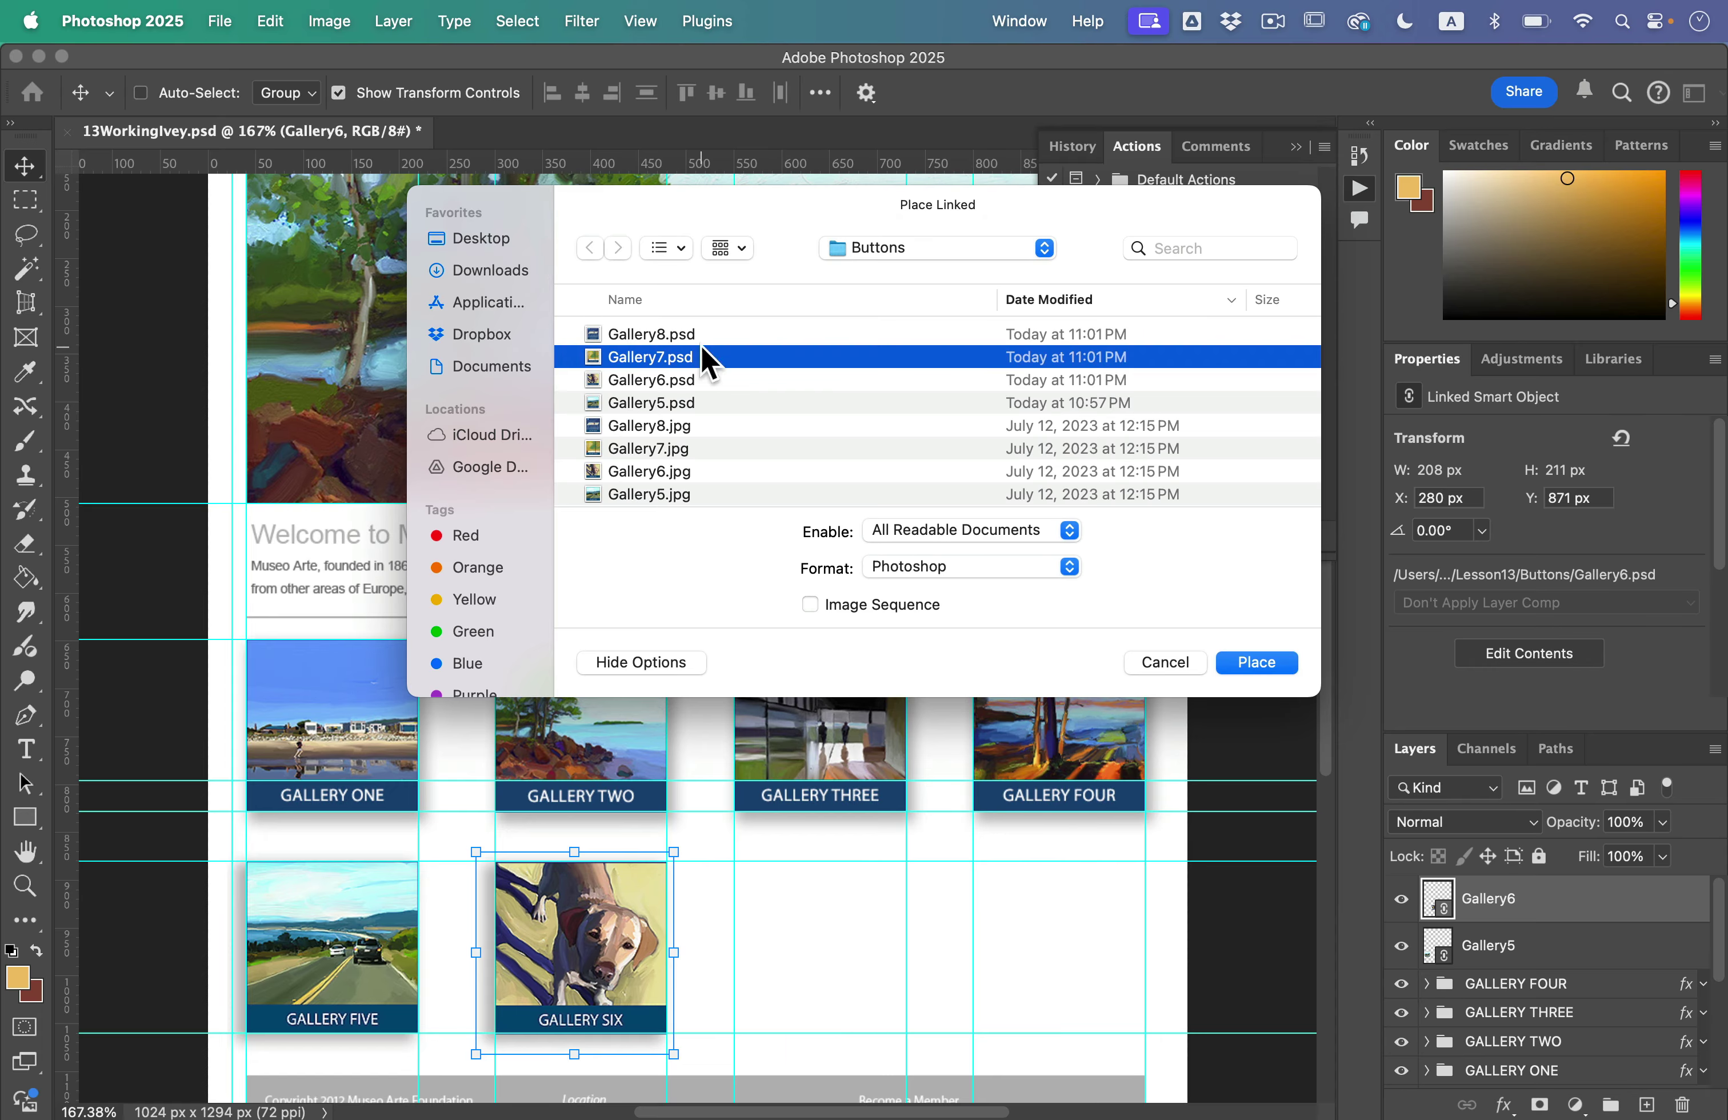
double_click(701, 355)
drag(689, 578, 804, 887)
key(Return)
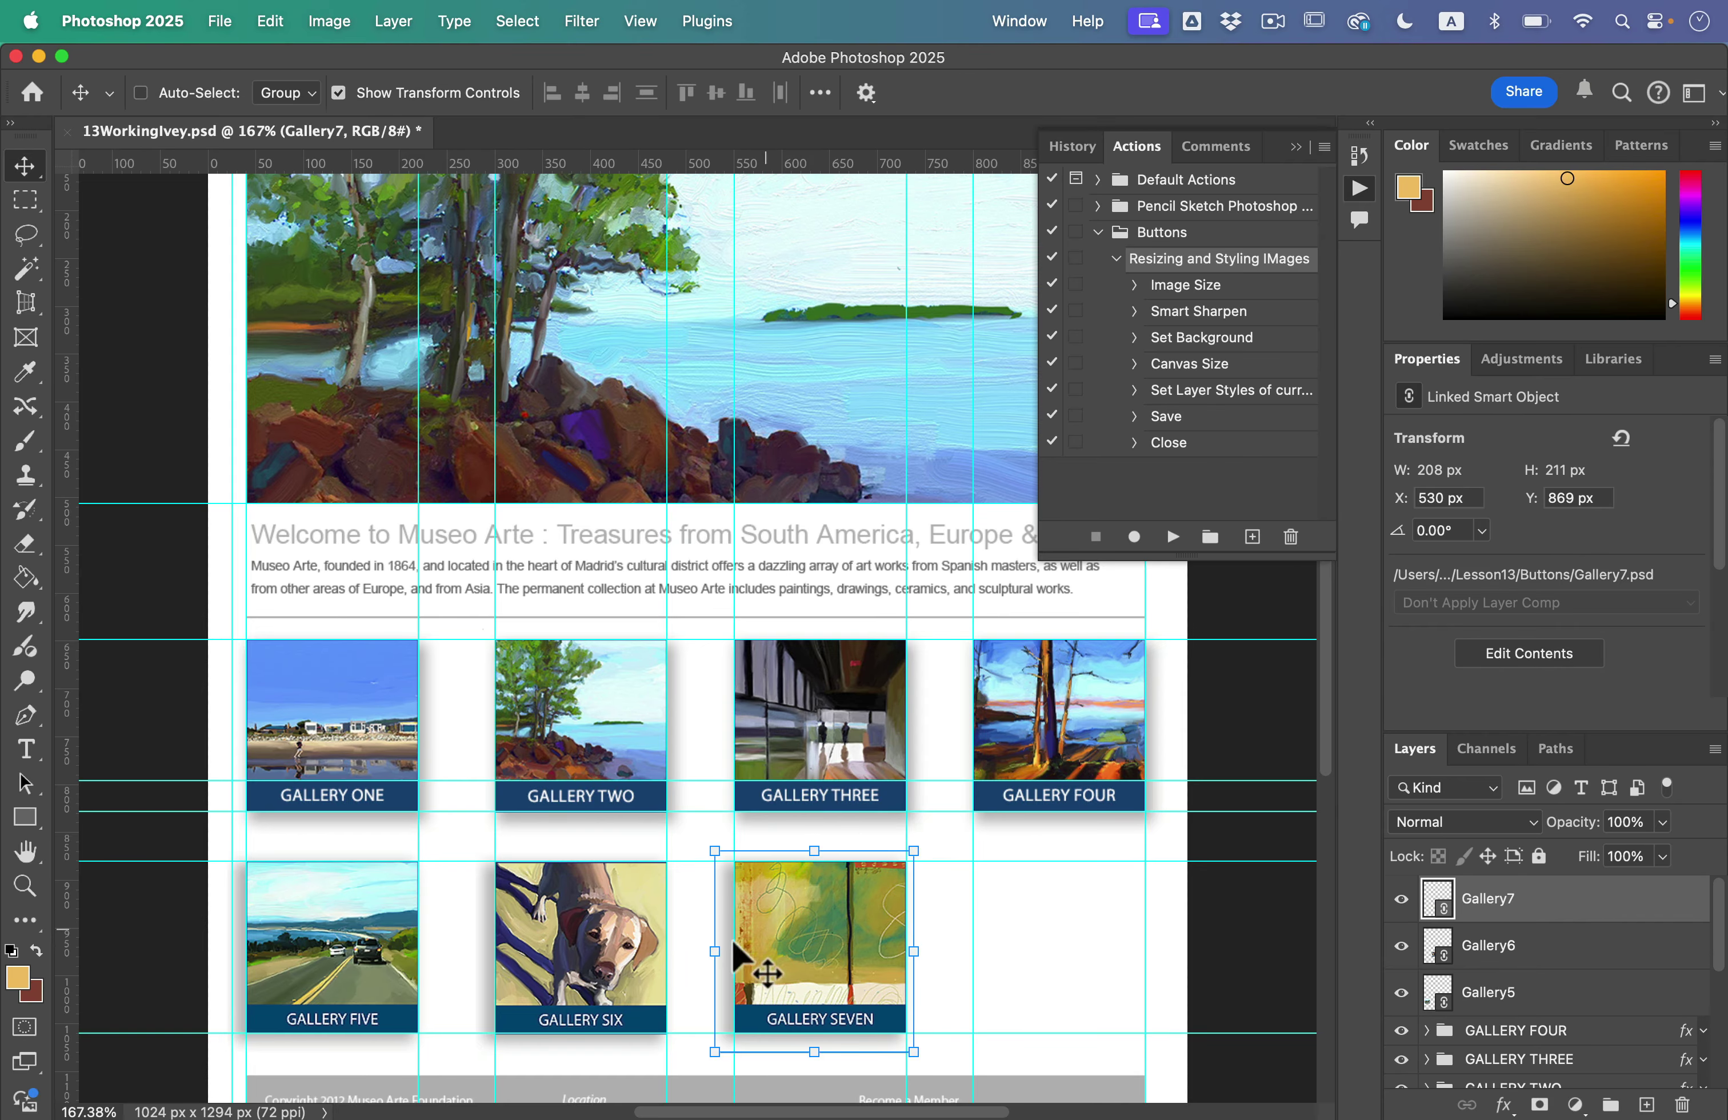
- Place Gallery8.psd as a linked file and position it below Gallery Four at about X 780 px, Y 869 px
click(219, 21)
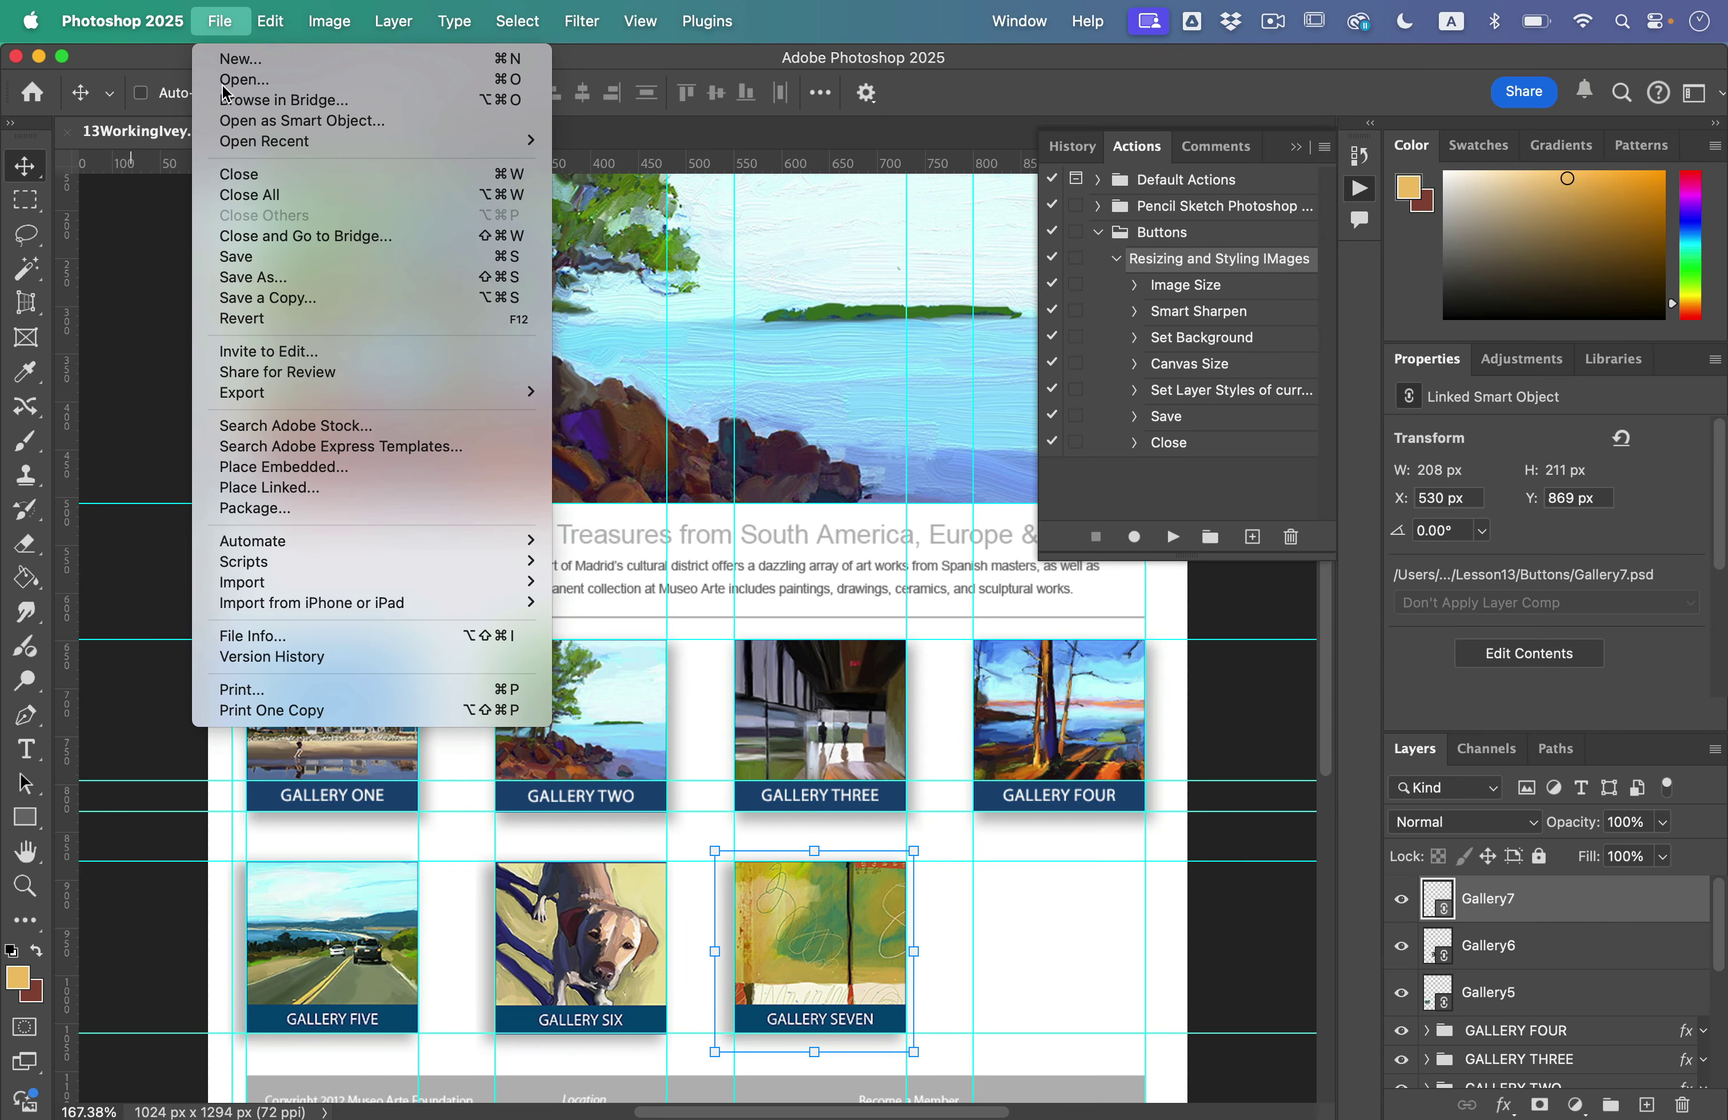
click(367, 487)
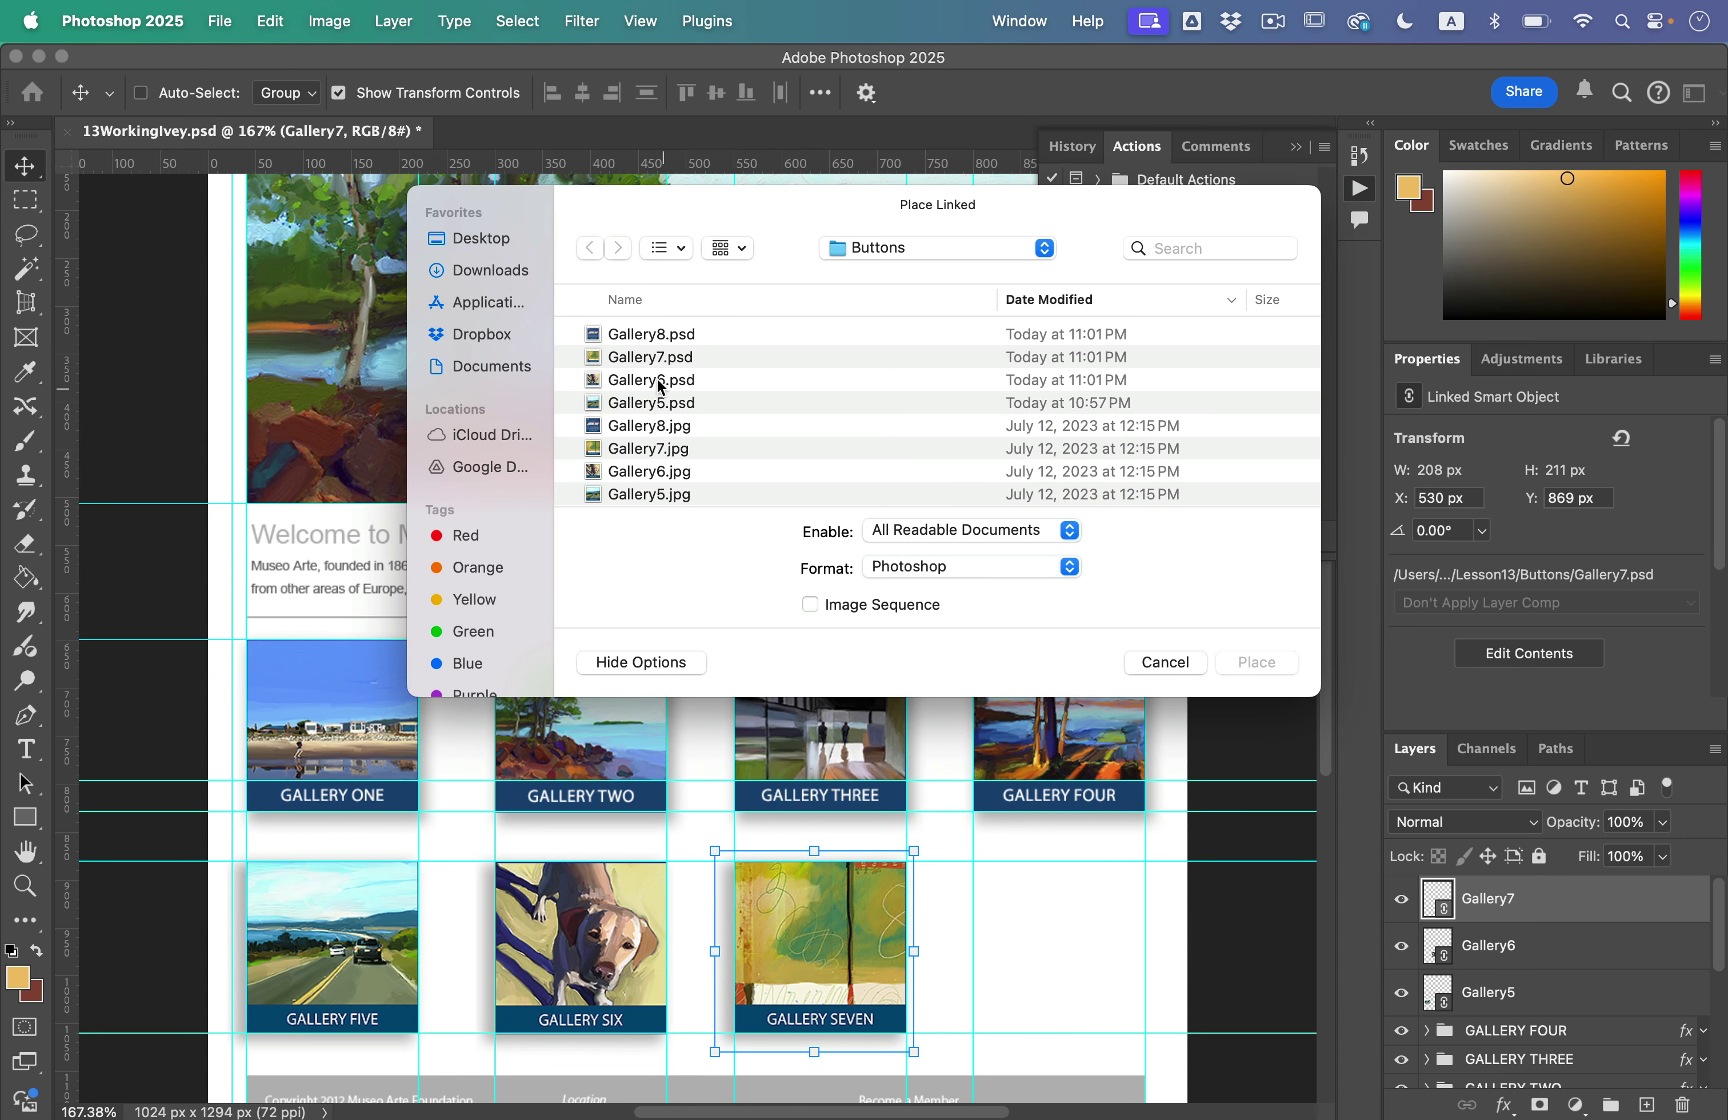
double_click(687, 334)
drag(701, 591, 1047, 904)
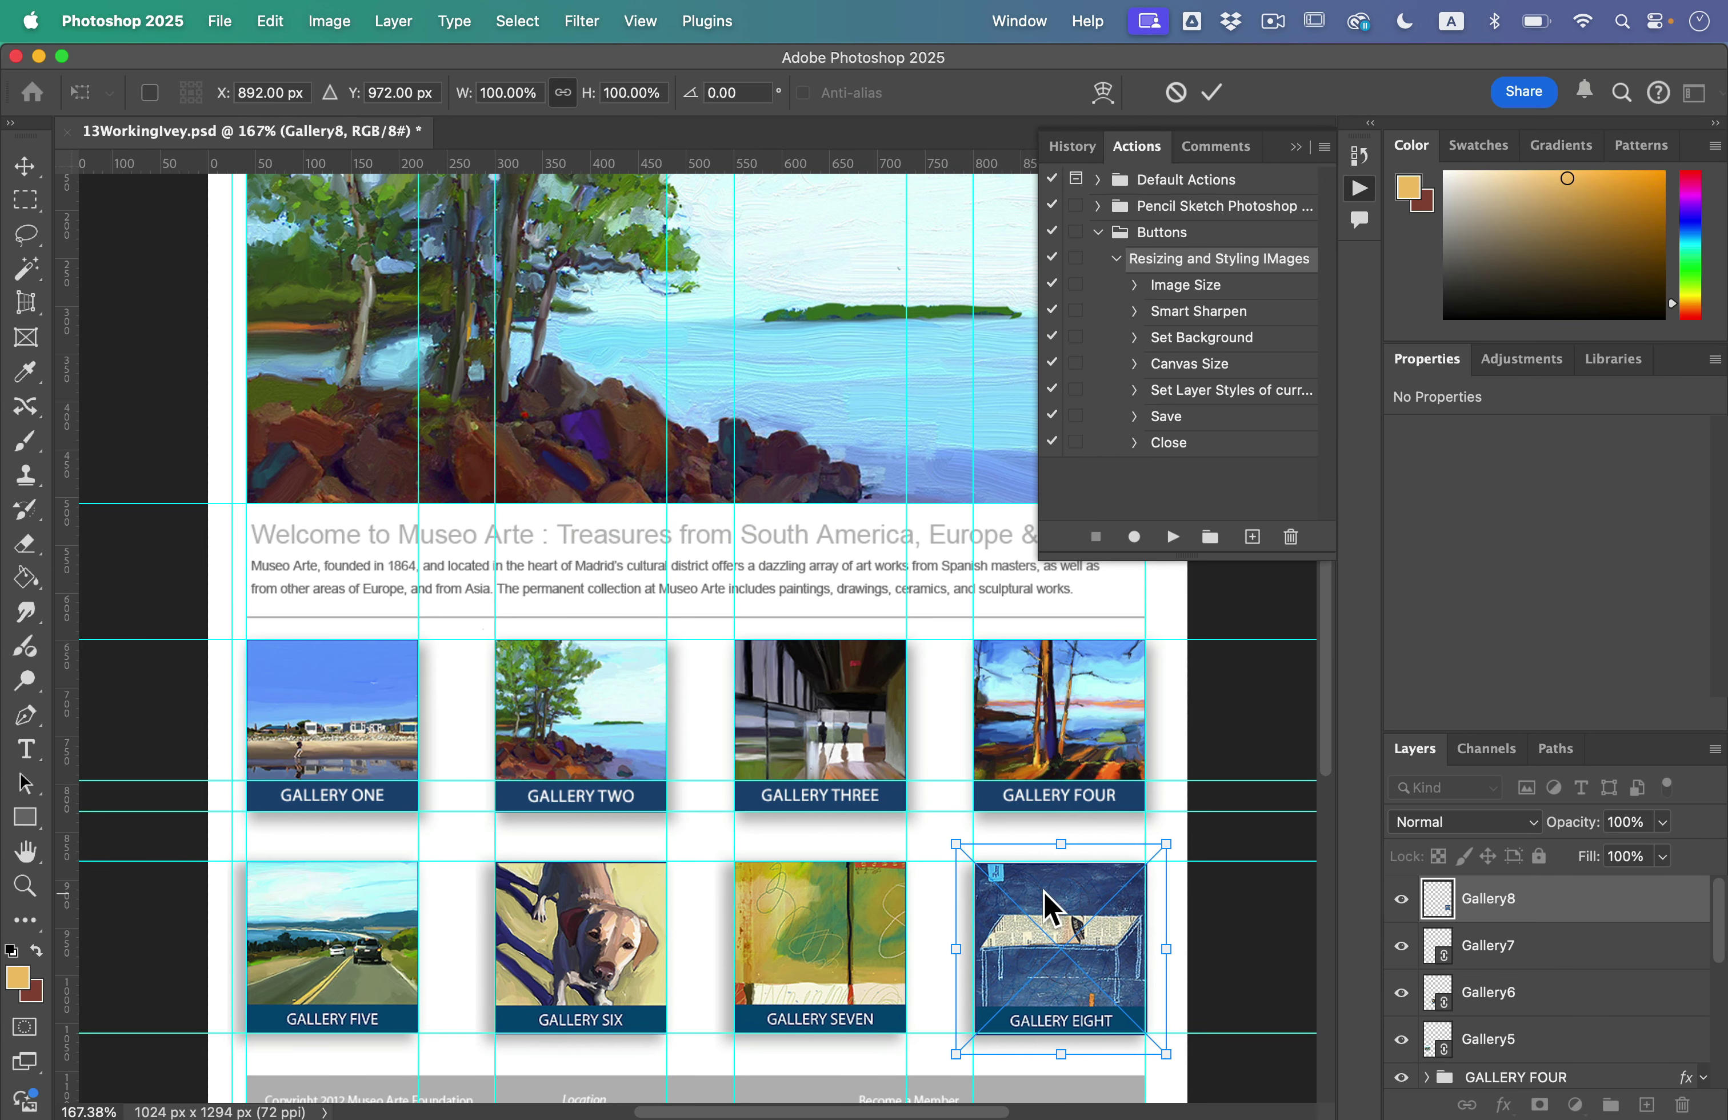
key(Return)
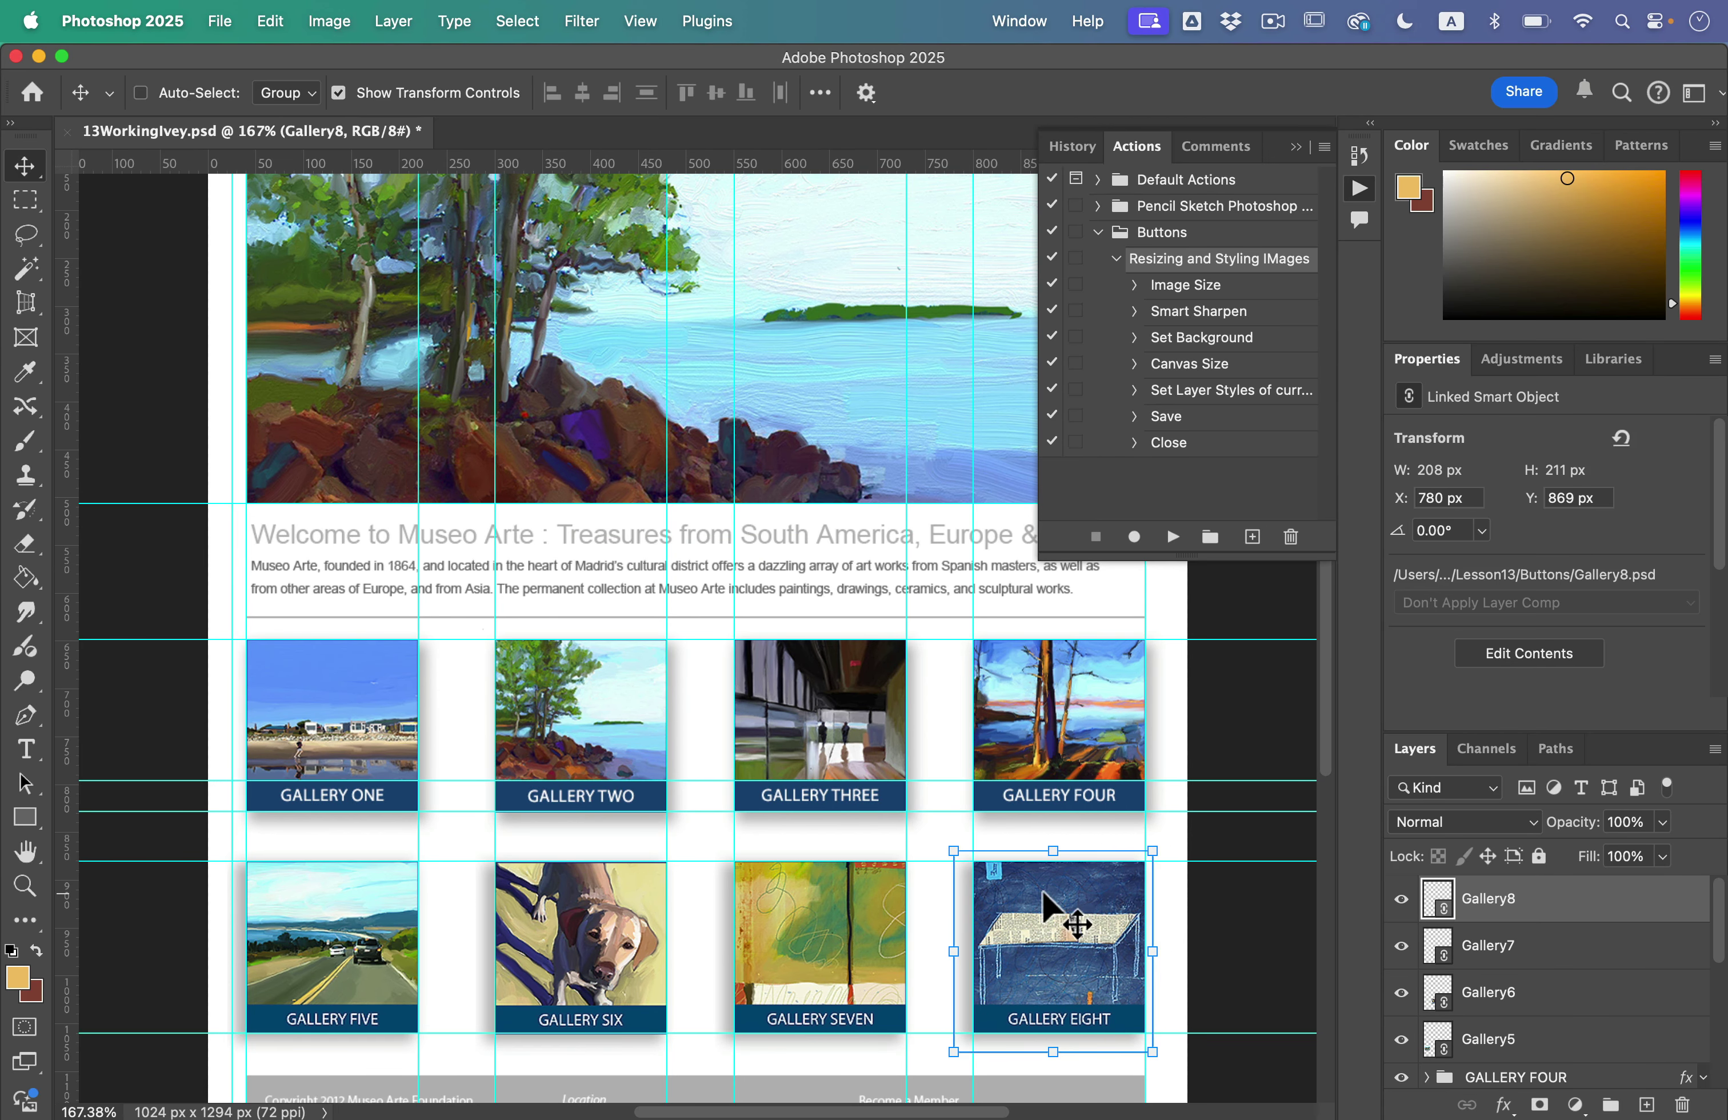
key(super+0)
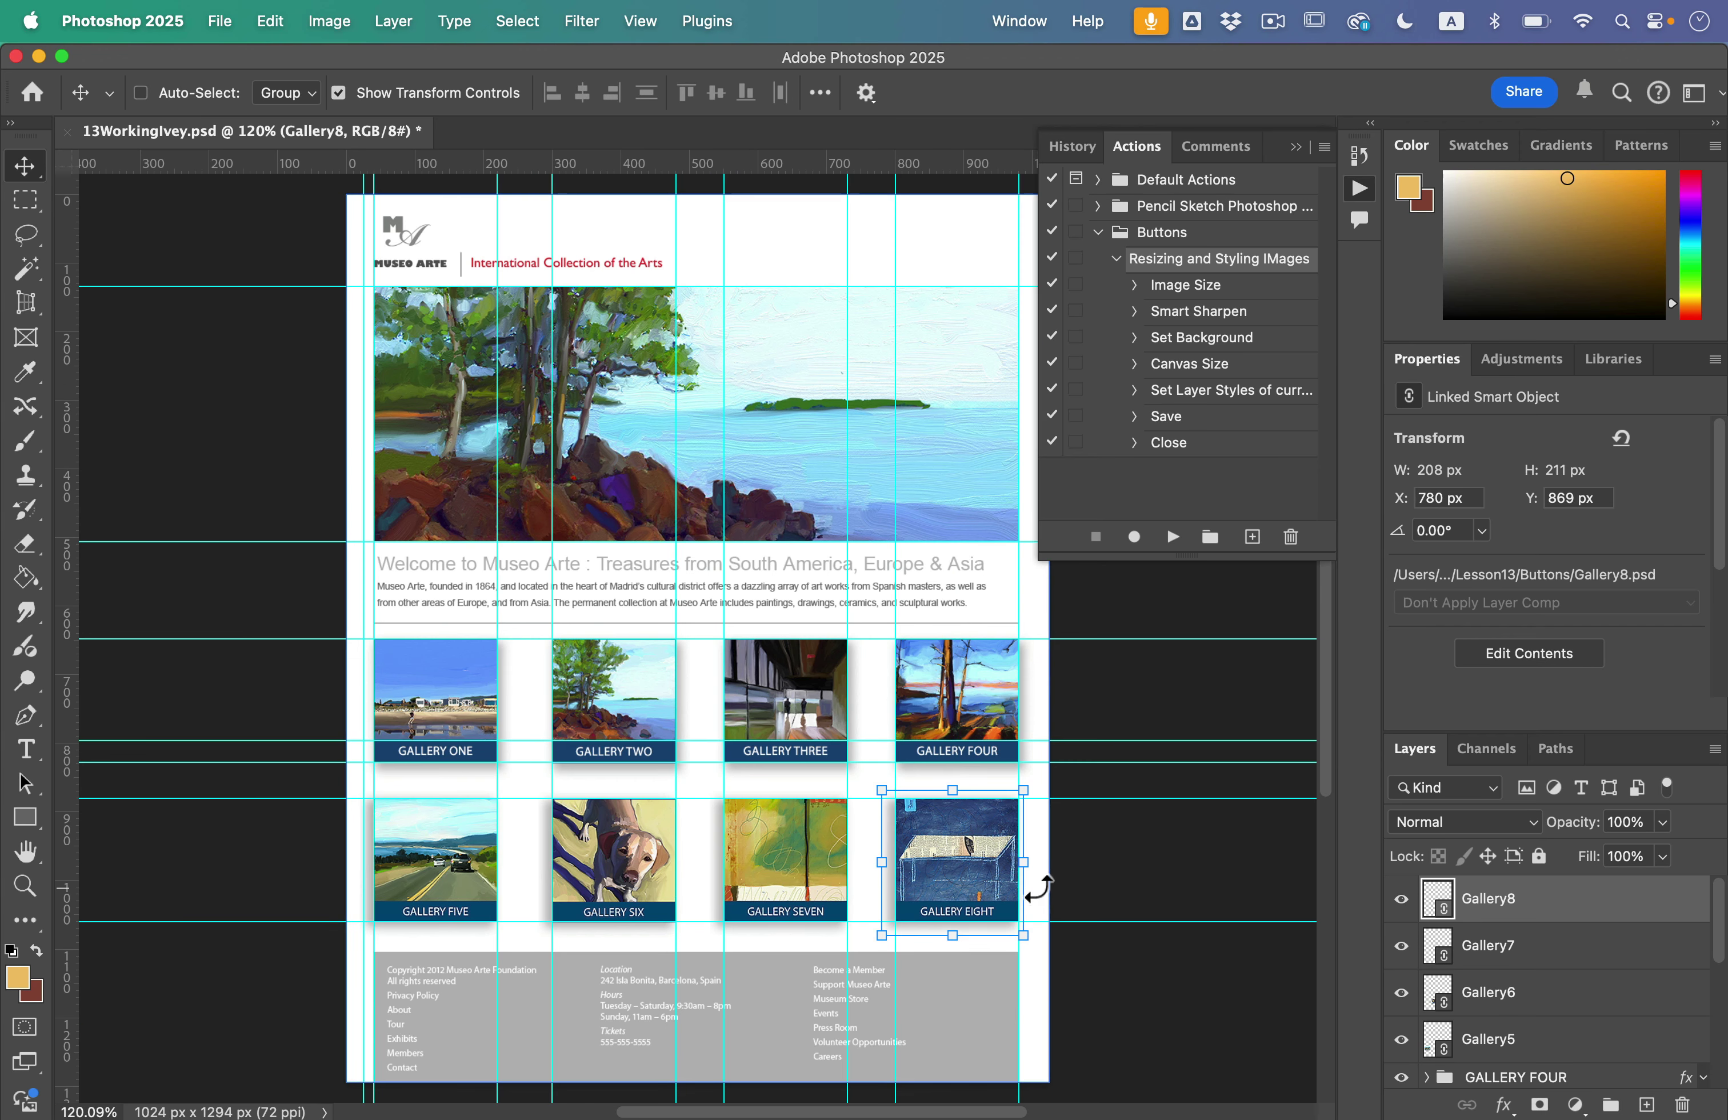
click(123, 21)
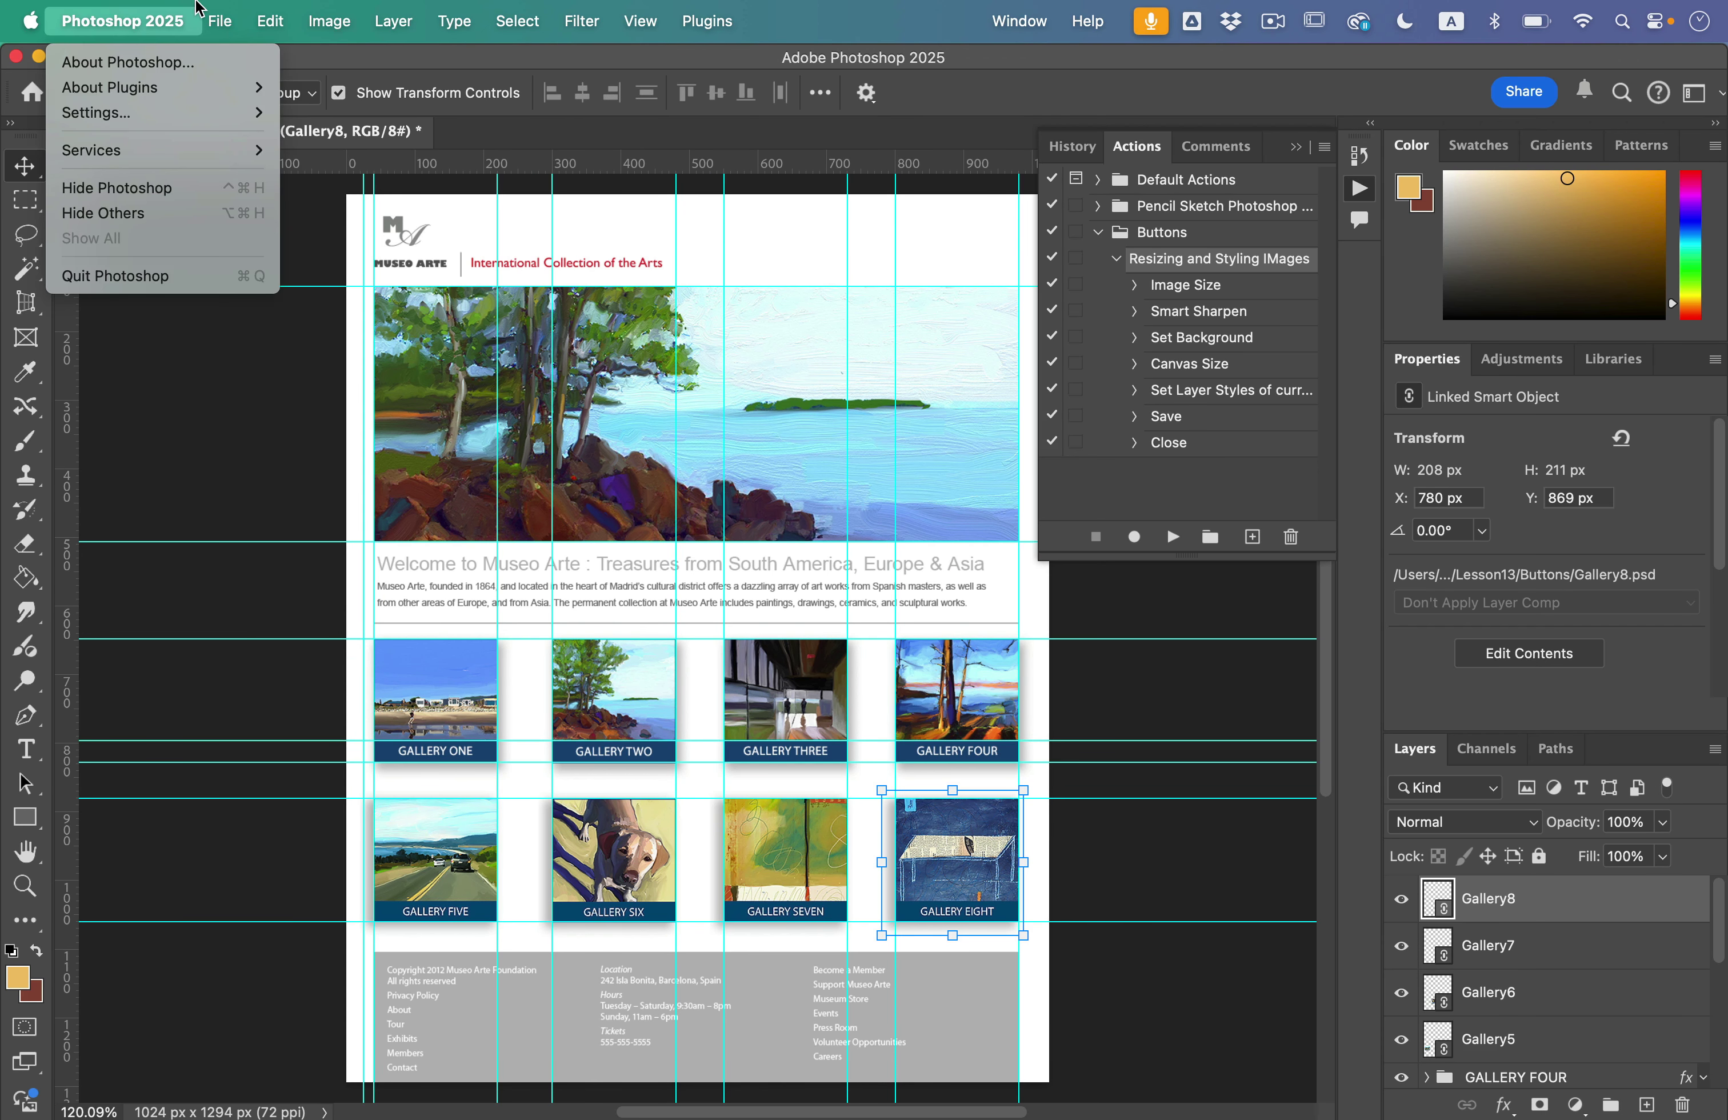
mouse_move(220, 20)
click(294, 283)
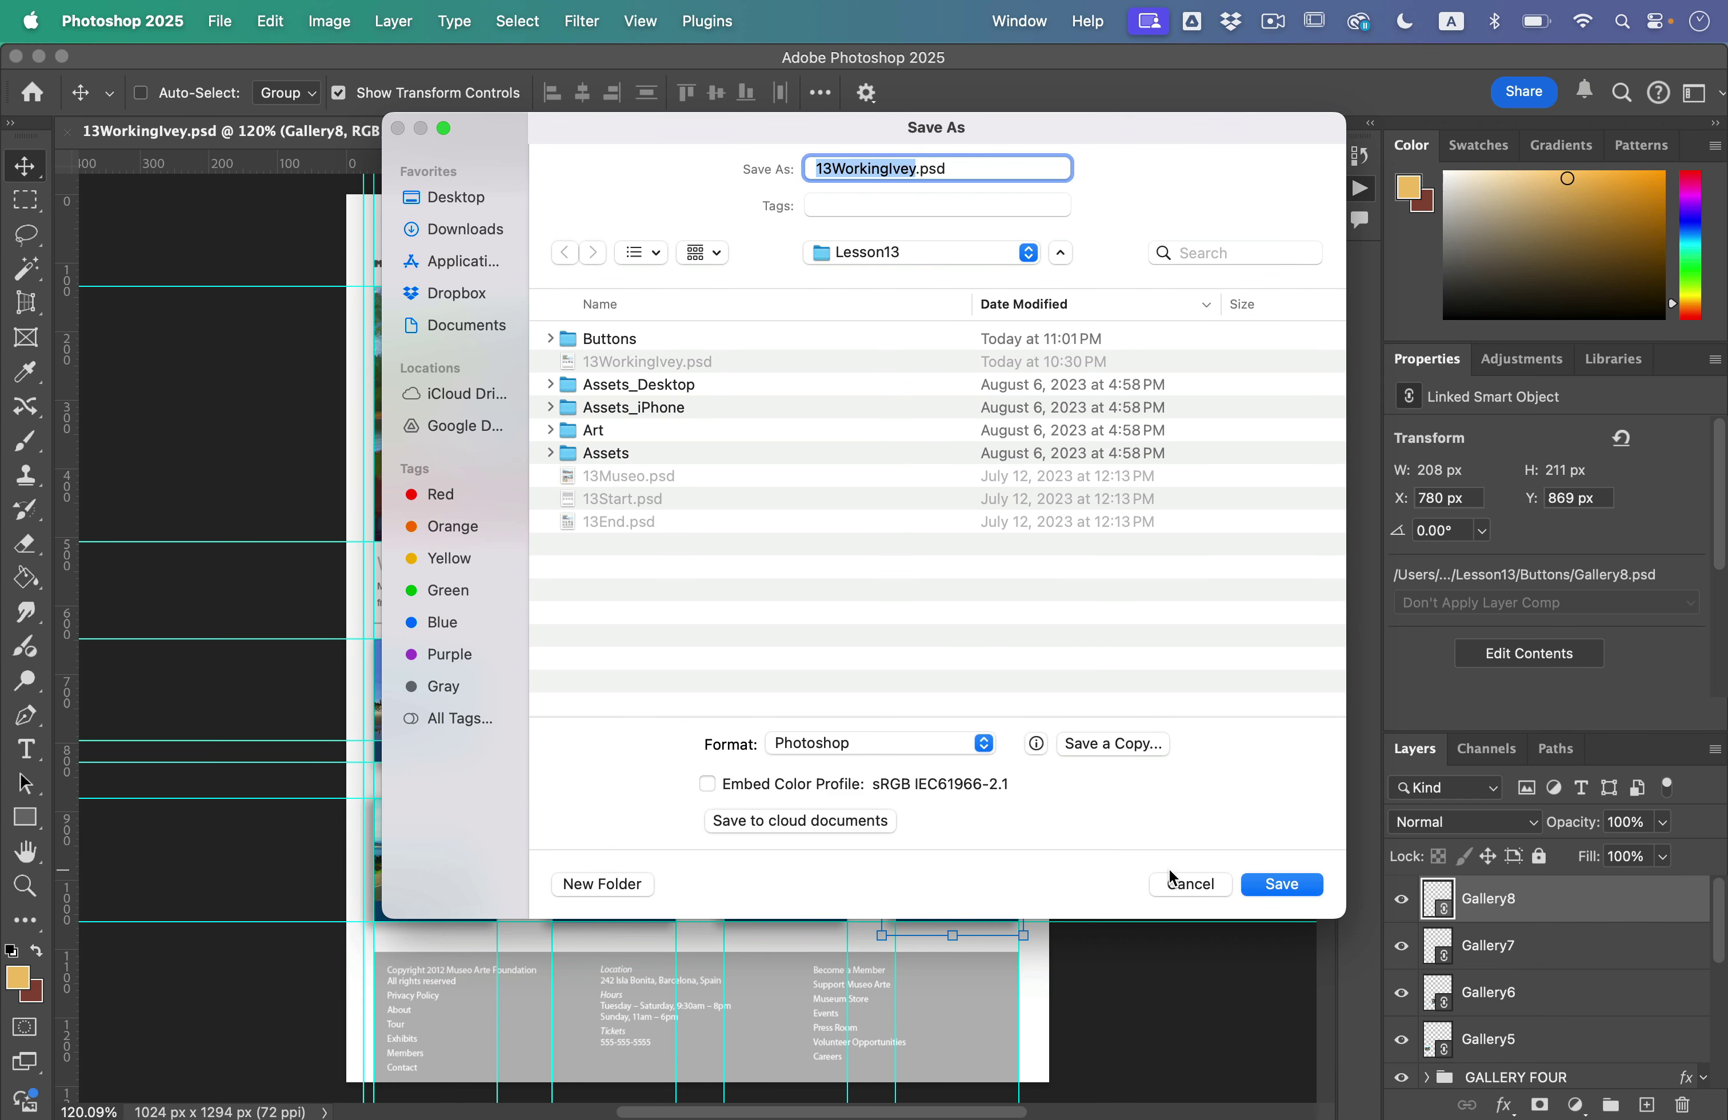
click(1172, 878)
- Save 13WorkingIvey.psd under its existing name and close the document
click(220, 21)
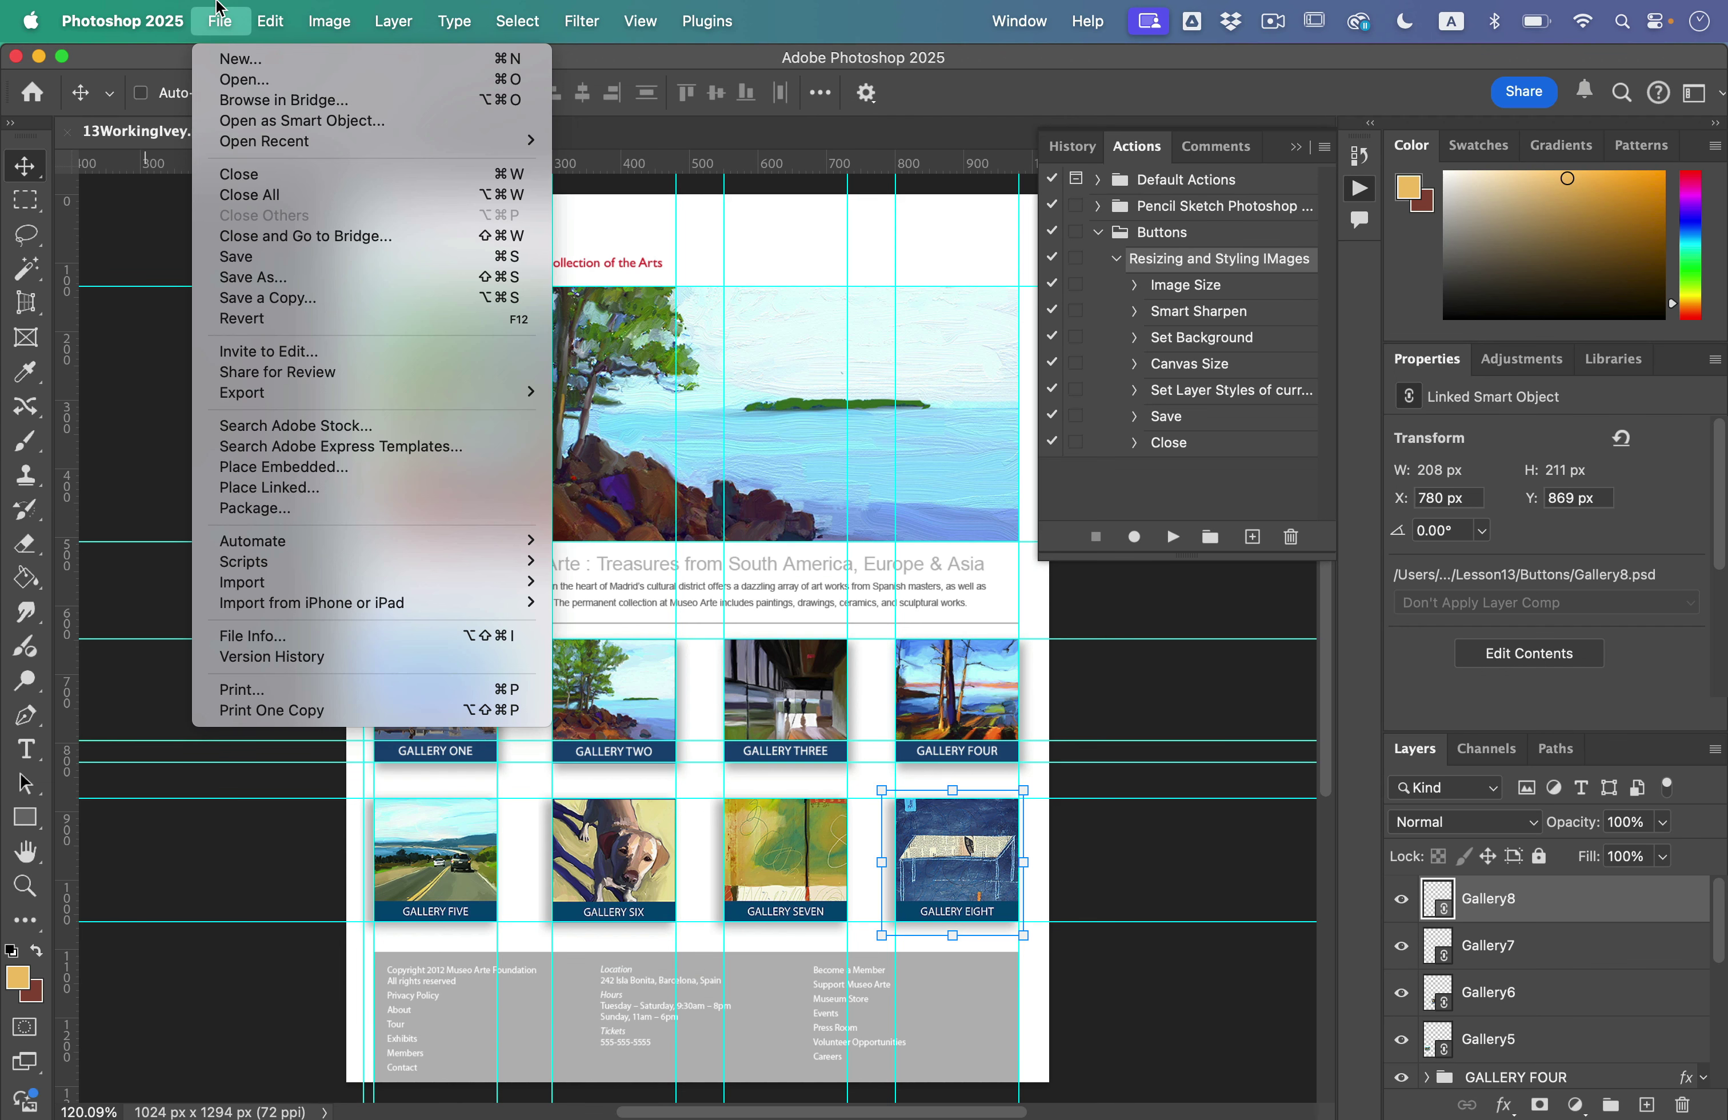
click(272, 262)
key(super+w)
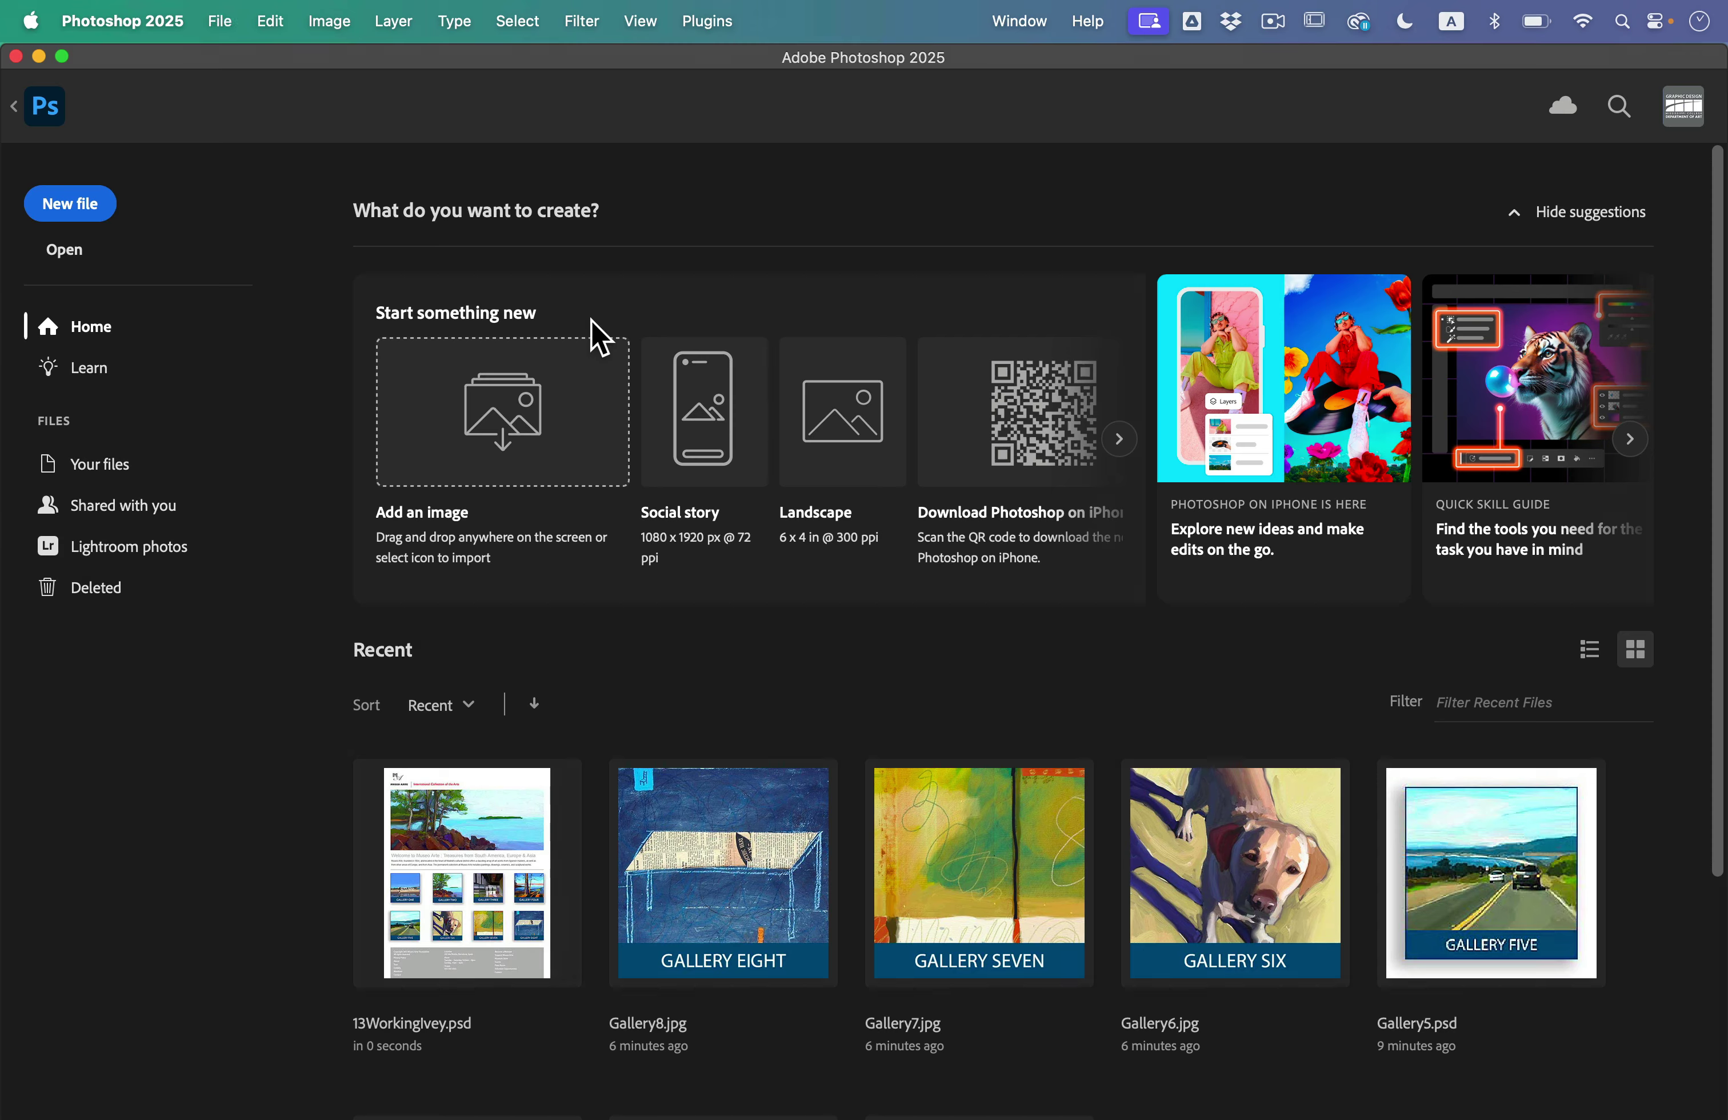
- Switch to Finder and preview the saved 13WorkingIvey.psd in the Lesson13 folder, closing the preview when done
key(ctrl+Up)
click(1383, 341)
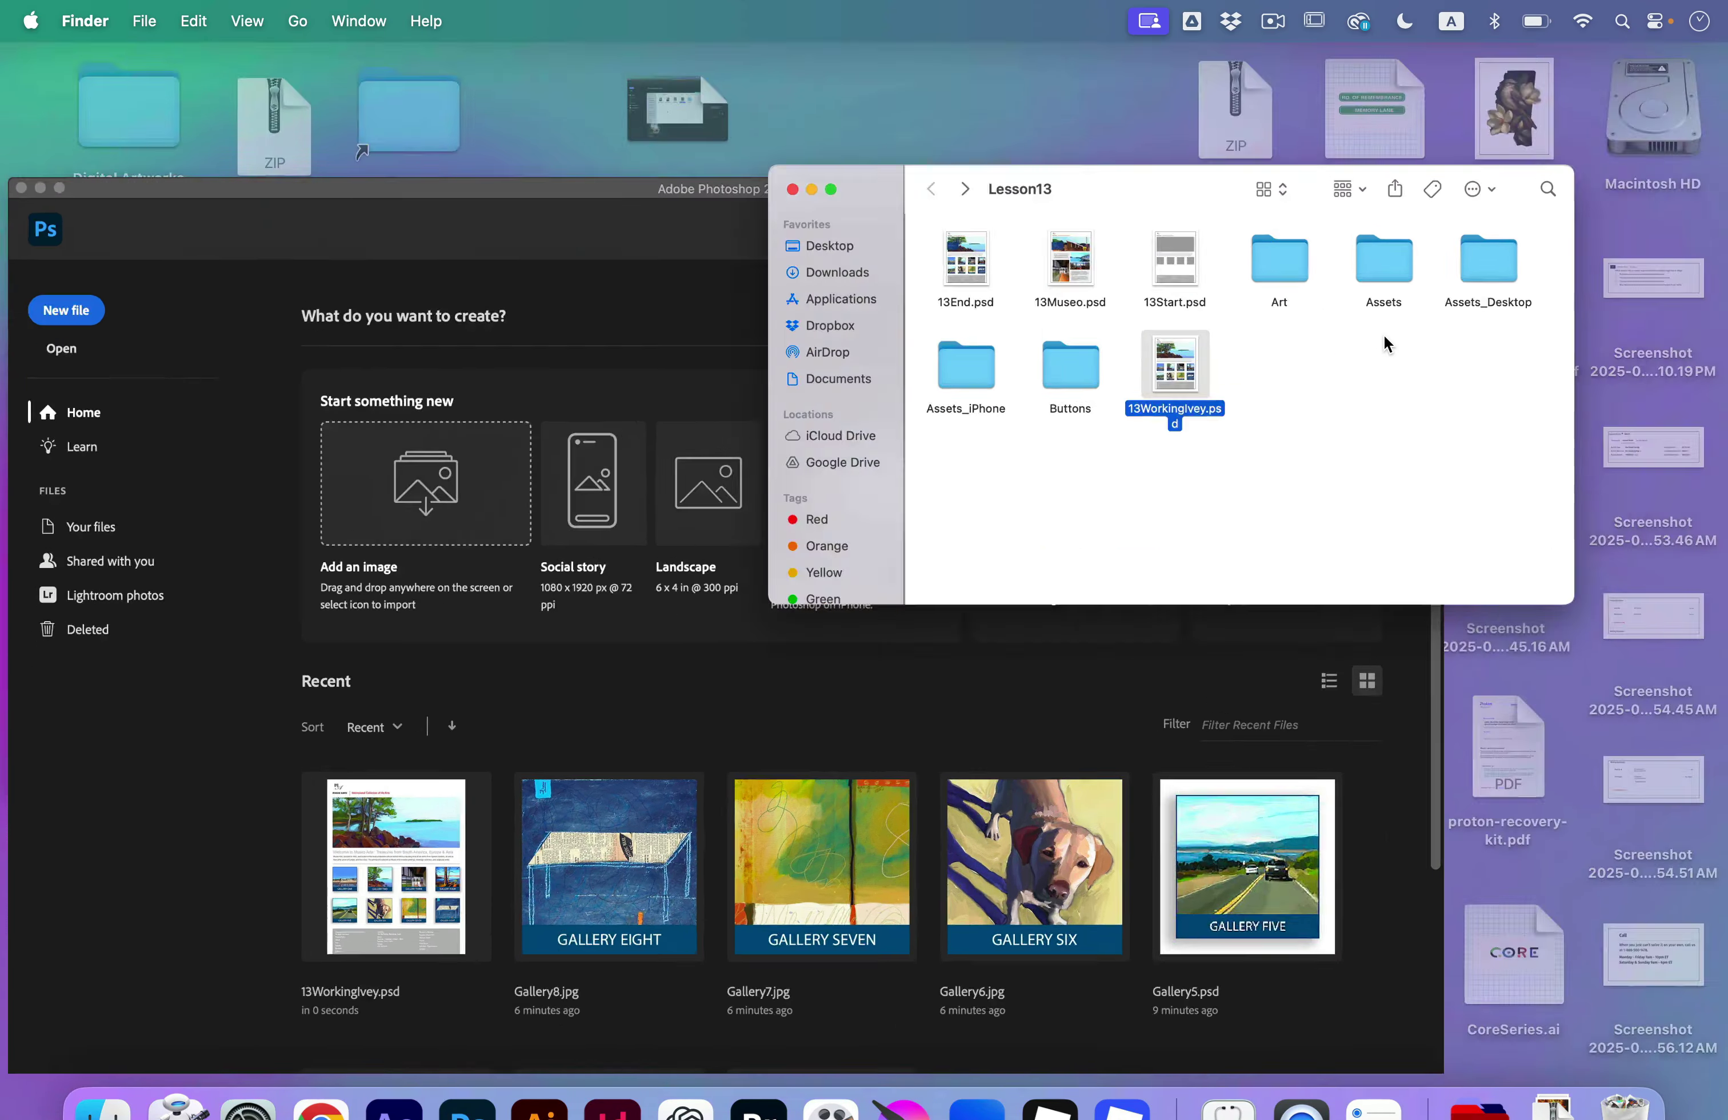
key(space)
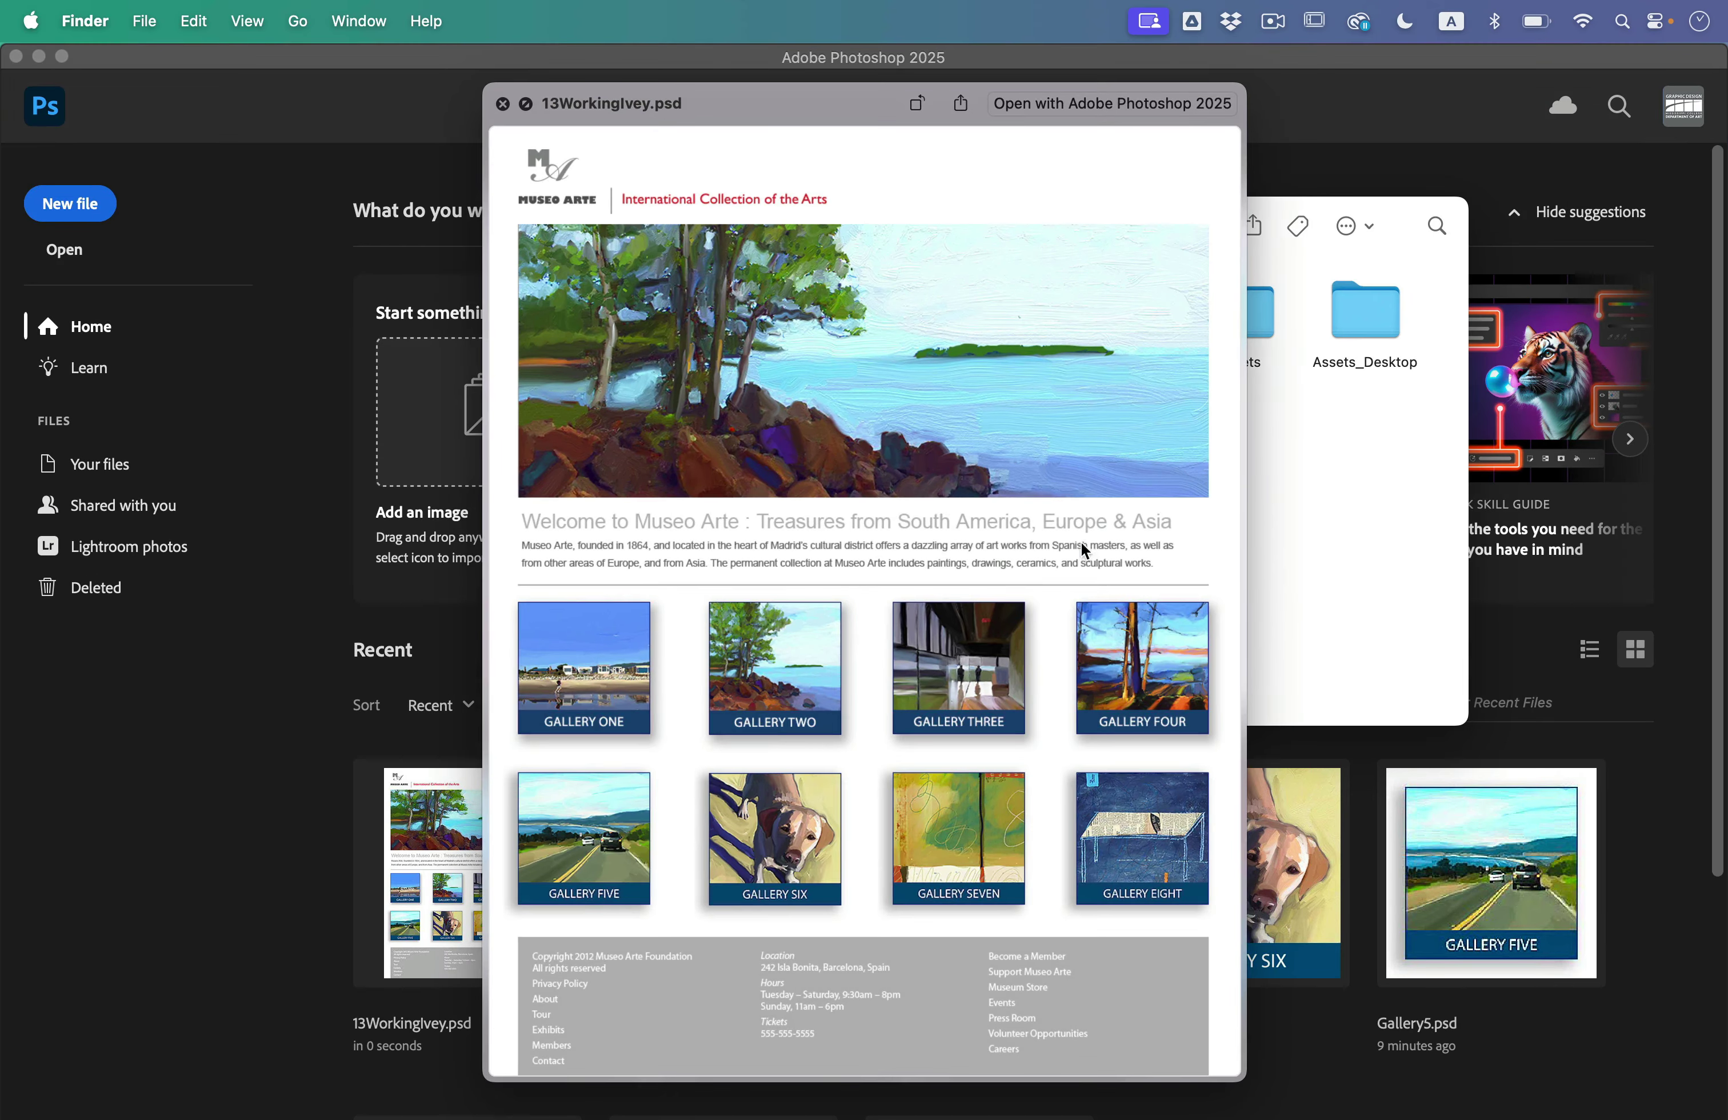
key(space)
click(1105, 593)
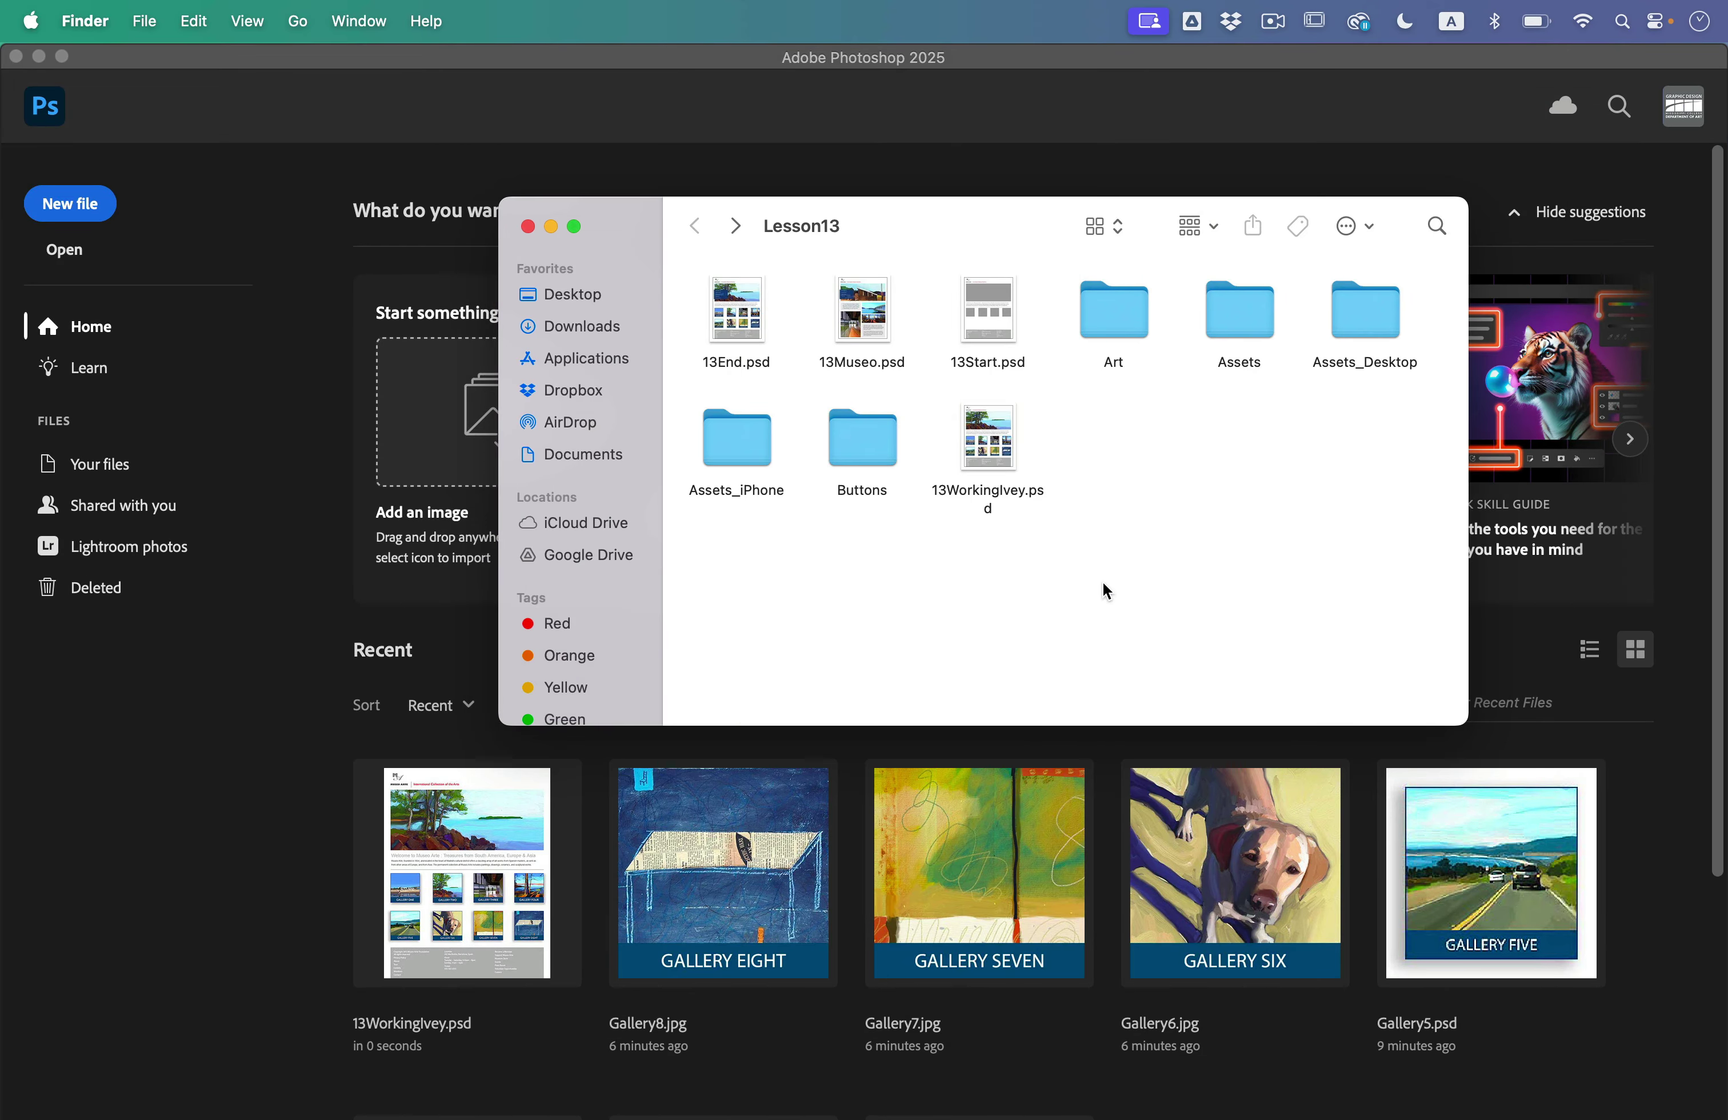